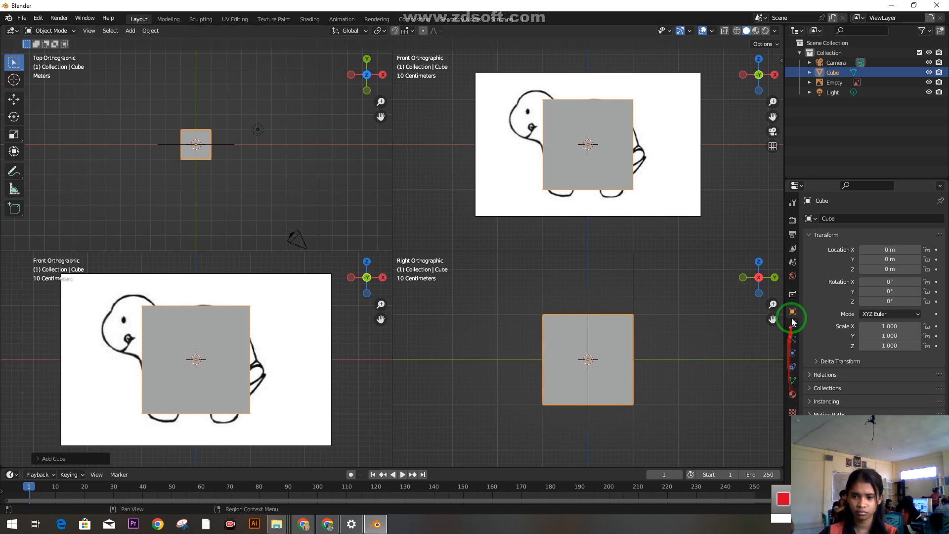
Step: Add a Subdivision Surface modifier to the cube, raise its viewport level to 2, and apply it
{"action": "left_click", "coordinate": [843, 218]}
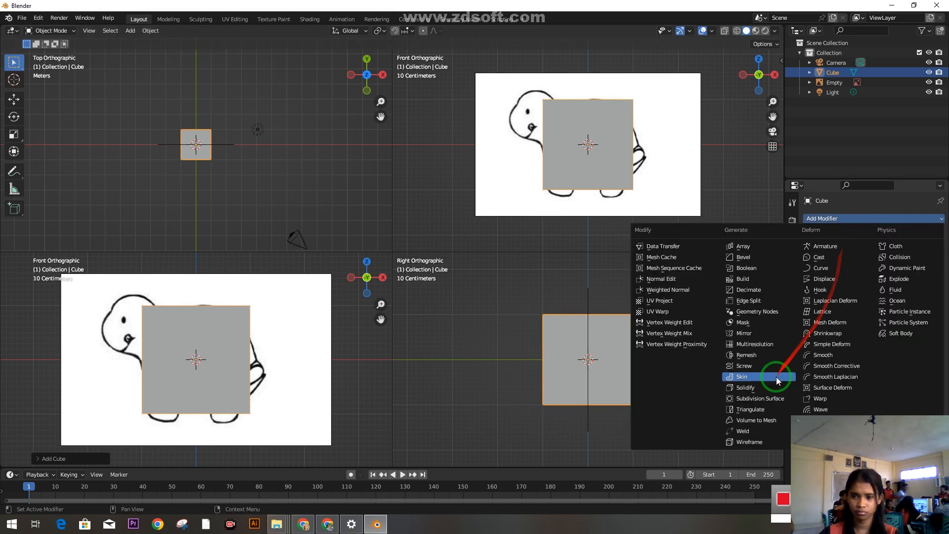
{"action": "left_click", "coordinate": [763, 401]}
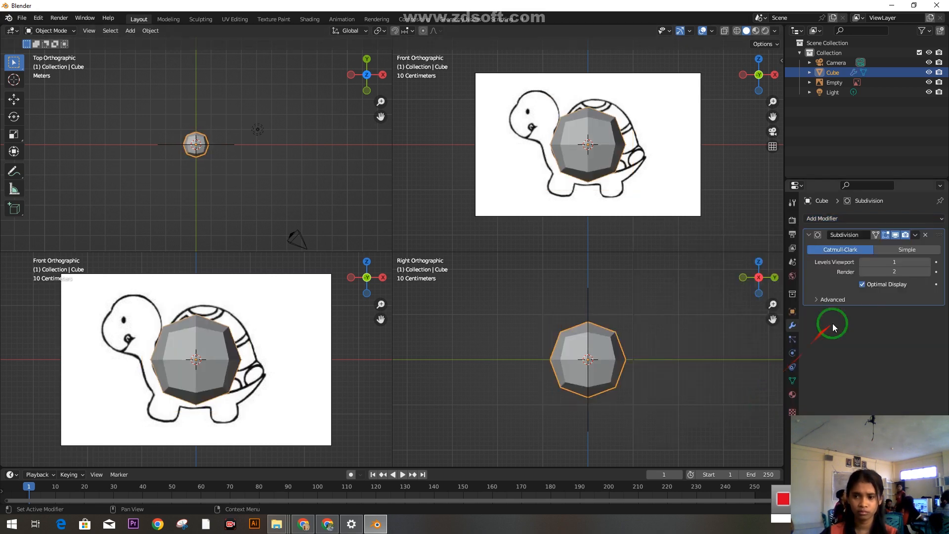
{"action": "left_click", "coordinate": [930, 262]}
{"action": "left_click", "coordinate": [915, 234]}
{"action": "left_click", "coordinate": [897, 248]}
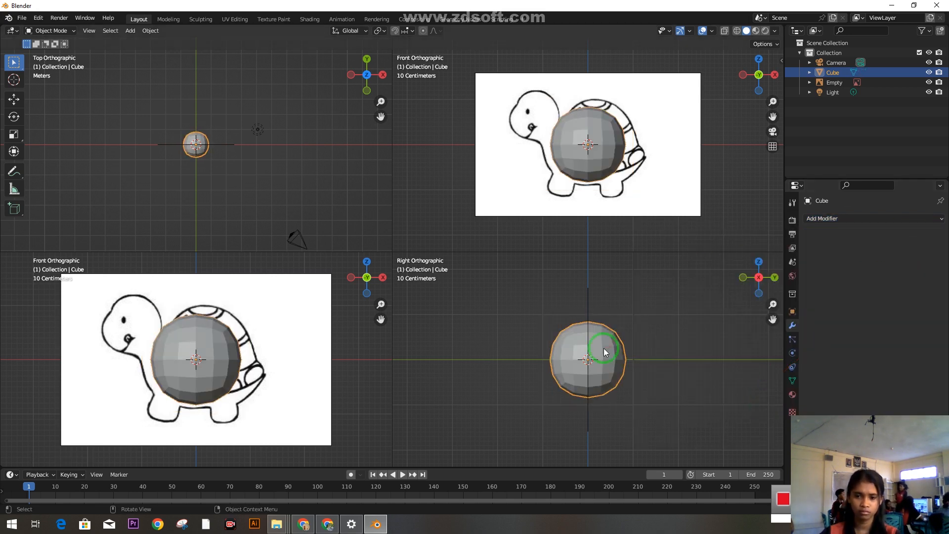
Step: Duplicate the rounded cube and place the copy well in front of the original
{"action": "scroll", "coordinate": [604, 348], "scroll_direction": "down", "scroll_amount": 3}
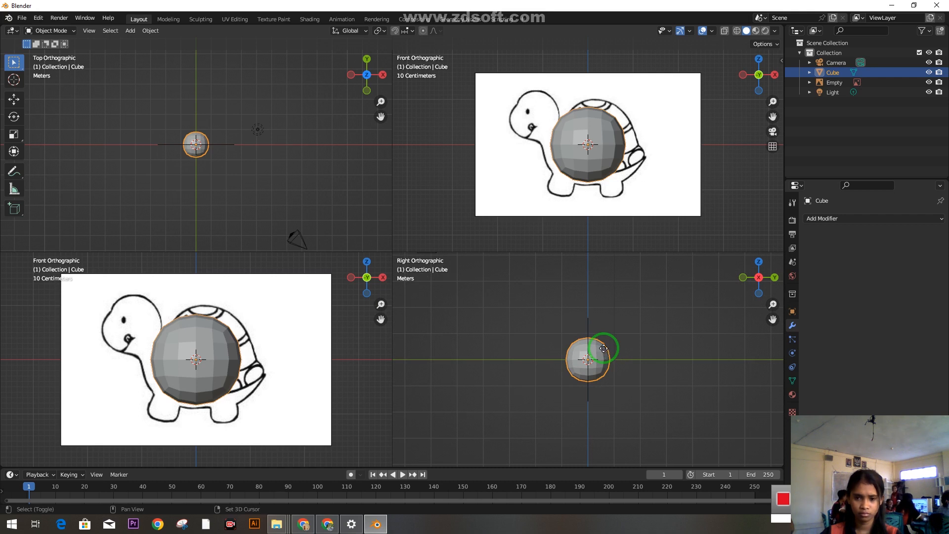
{"action": "key", "text": "shift+d"}
{"action": "left_click", "coordinate": [461, 344]}
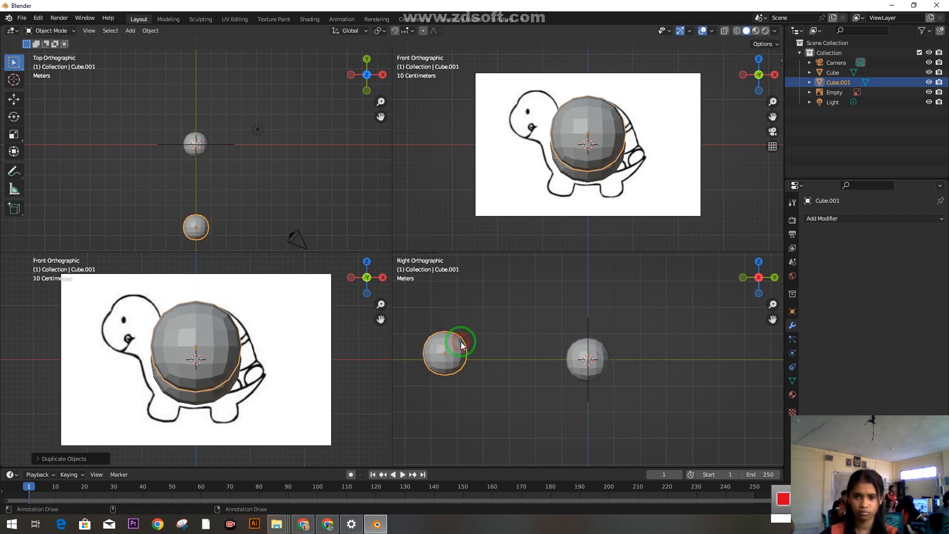
{"action": "scroll", "coordinate": [657, 211], "scroll_direction": "down", "scroll_amount": 1}
Step: Move the turtle reference image back so it stands behind the original sphere
{"action": "middle_click_drag", "start_coordinate": [729, 197], "coordinate": [544, 191]}
{"action": "left_click", "coordinate": [597, 200]}
{"action": "key", "text": "g"}
{"action": "left_click", "coordinate": [537, 190]}
Step: Move the duplicate sphere aside, clear of the turtle drawing, and return to the front view
{"action": "scroll", "coordinate": [593, 154], "scroll_direction": "down", "scroll_amount": 3}
{"action": "left_click", "coordinate": [597, 154]}
{"action": "middle_click_drag", "start_coordinate": [658, 212], "coordinate": [702, 226]}
{"action": "key", "text": "g"}
{"action": "left_click", "coordinate": [447, 199]}
{"action": "middle_click_drag", "start_coordinate": [642, 184], "coordinate": [625, 171]}
{"action": "scroll", "coordinate": [601, 174], "scroll_direction": "up", "scroll_amount": 4}
{"action": "left_click", "coordinate": [757, 78]}
{"action": "middle_click_drag", "start_coordinate": [729, 114], "coordinate": [618, 114]}
{"action": "left_click", "coordinate": [776, 75]}
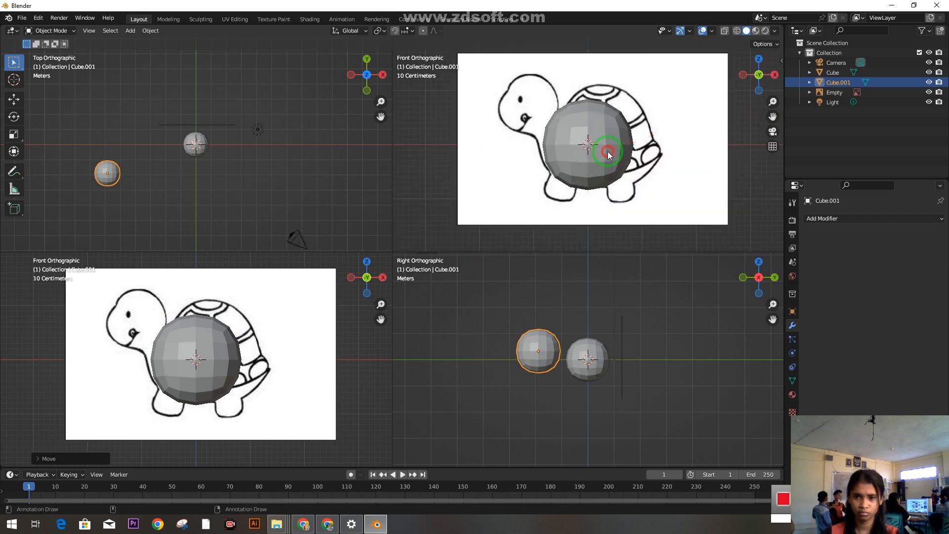
Step: Move the original sphere over the turtle's shell in the reference drawing
{"action": "left_click", "coordinate": [606, 152]}
{"action": "key", "text": "g"}
{"action": "left_click", "coordinate": [621, 147]}
Step: In Edit Mode with X-ray on, delete the vertices of the sphere's lower half, leaving a dome
{"action": "left_click", "coordinate": [62, 31]}
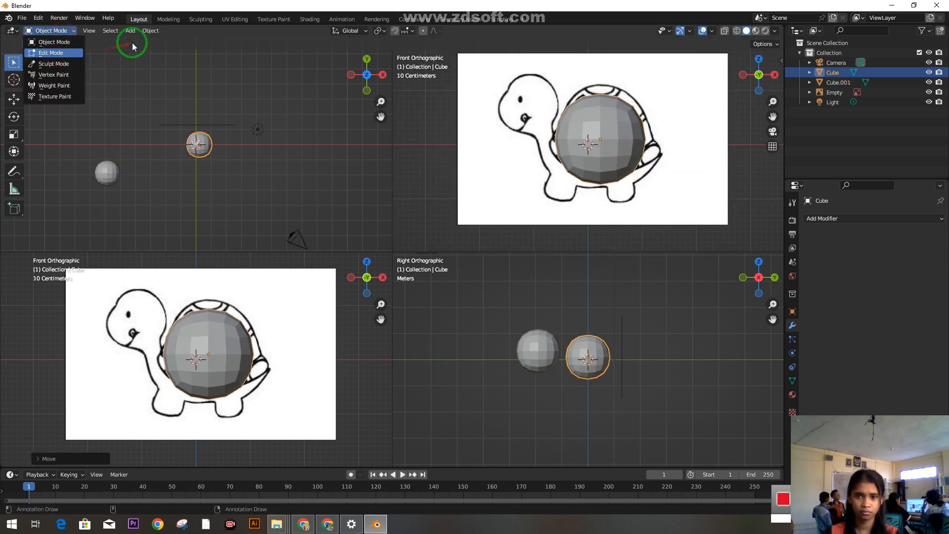
{"action": "left_click", "coordinate": [51, 52]}
{"action": "left_click", "coordinate": [727, 30]}
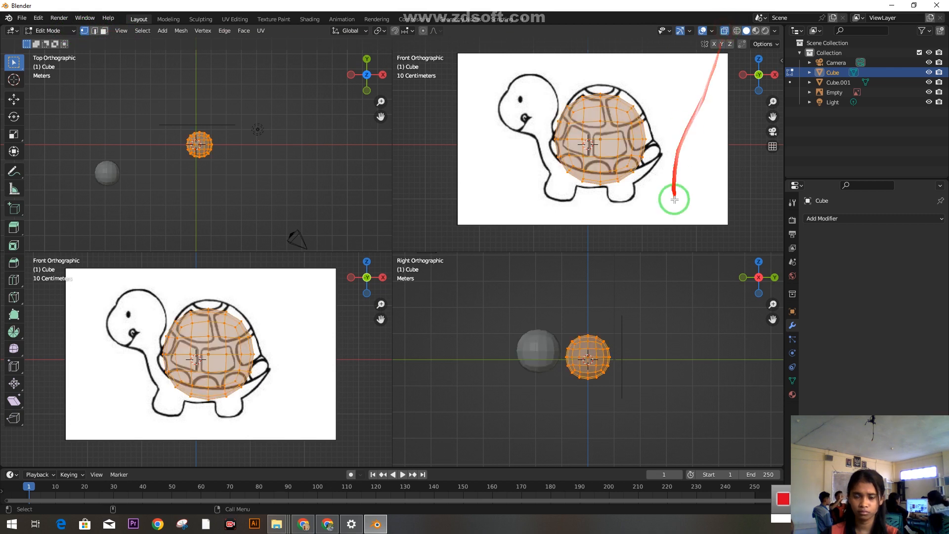
{"action": "left_click", "coordinate": [727, 32]}
{"action": "left_click", "coordinate": [549, 140]}
{"action": "left_click", "coordinate": [725, 31]}
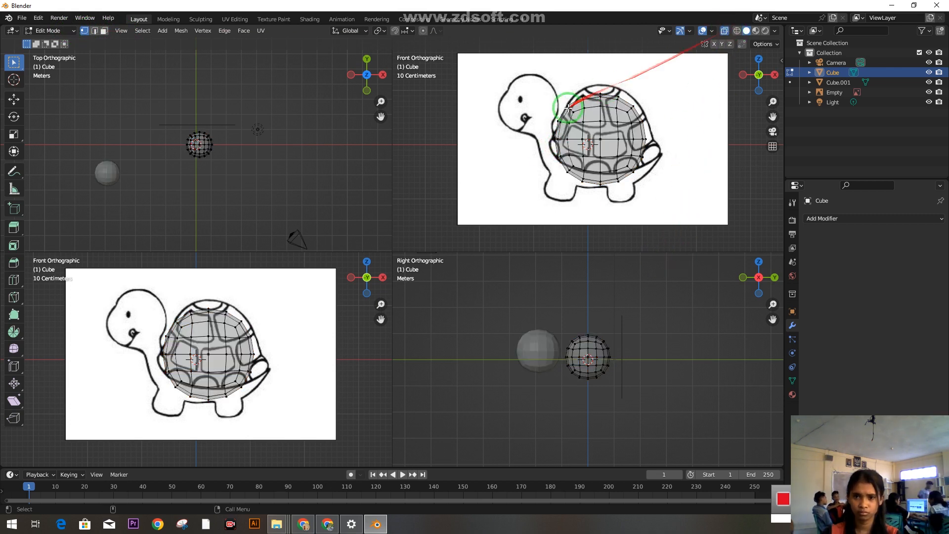
{"action": "left_click_drag", "start_coordinate": [701, 211], "coordinate": [701, 211]}
{"action": "key", "text": "x"}
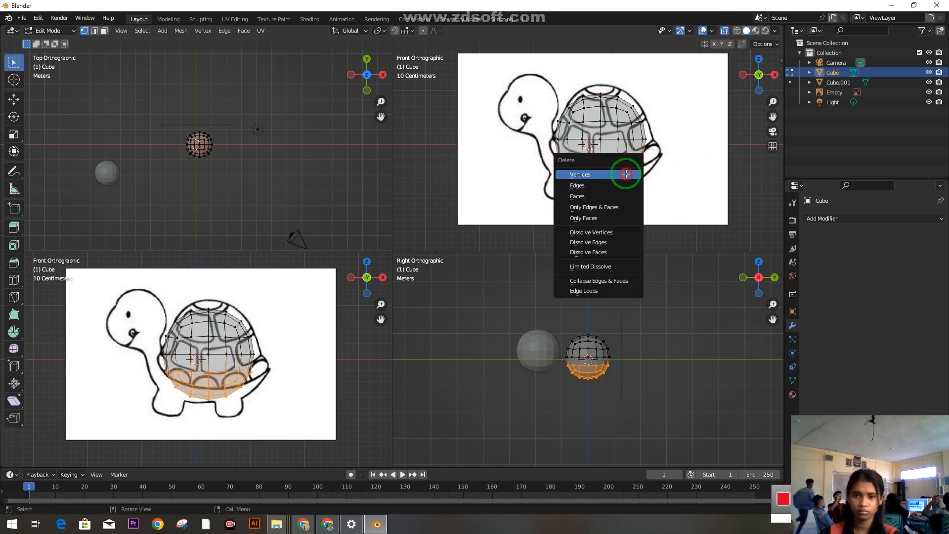
{"action": "left_click", "coordinate": [627, 173]}
{"action": "left_click", "coordinate": [61, 32]}
{"action": "left_click", "coordinate": [61, 43]}
Step: Edit the dome with X-ray on and move the middle vertices of its bottom edge slightly down
{"action": "left_click", "coordinate": [61, 31]}
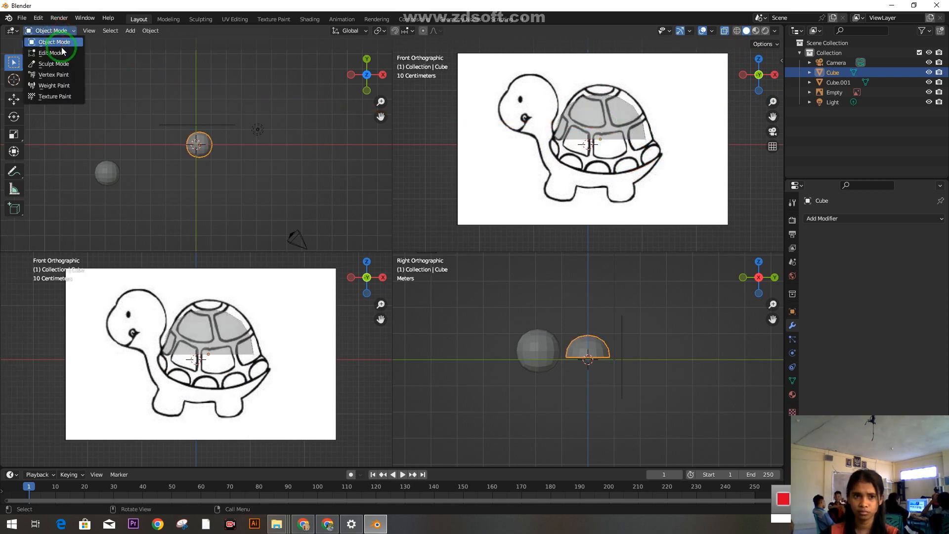
{"action": "left_click", "coordinate": [61, 51]}
{"action": "left_click", "coordinate": [725, 30]}
{"action": "scroll", "coordinate": [663, 123], "scroll_direction": "up", "scroll_amount": 3}
{"action": "left_click_drag", "start_coordinate": [773, 116], "coordinate": [749, 138]}
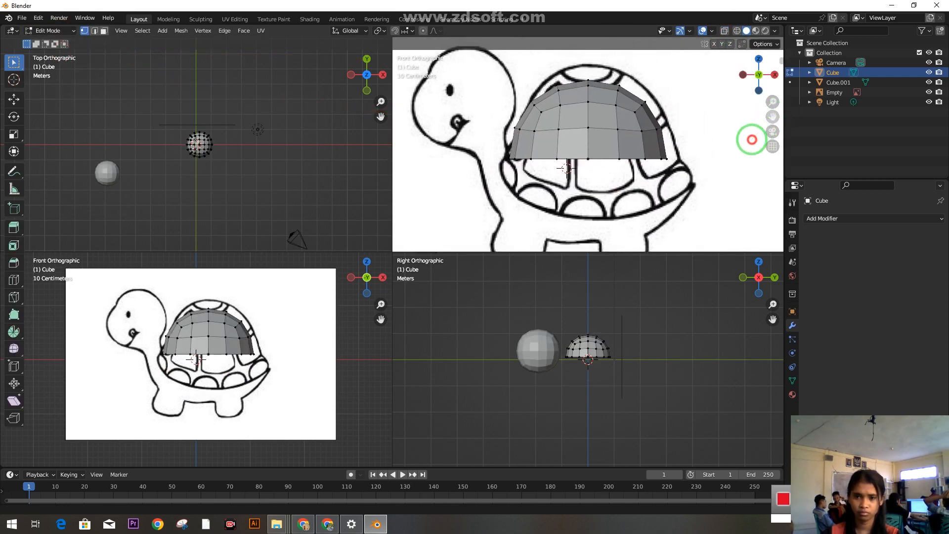
{"action": "left_click", "coordinate": [725, 31]}
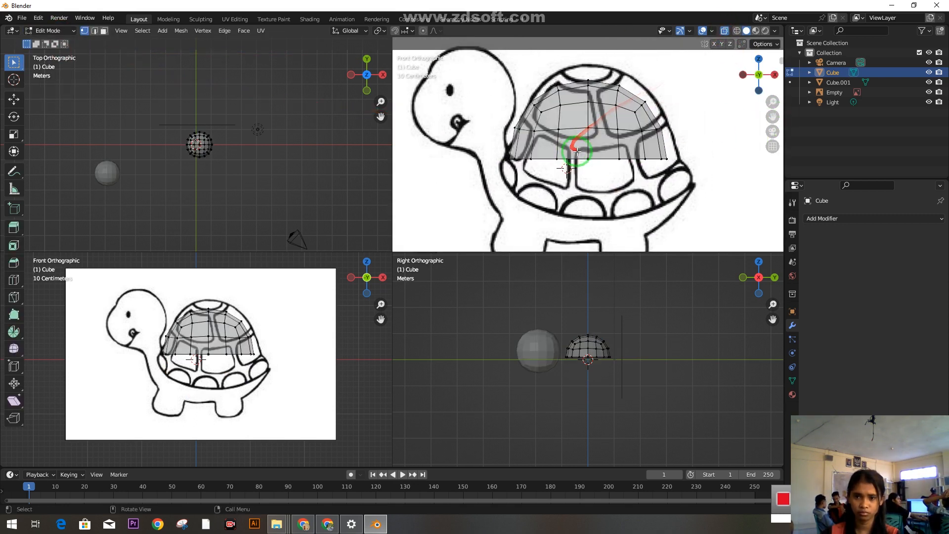
{"action": "left_click", "coordinate": [14, 101]}
{"action": "left_click_drag", "start_coordinate": [587, 126], "coordinate": [587, 132]}
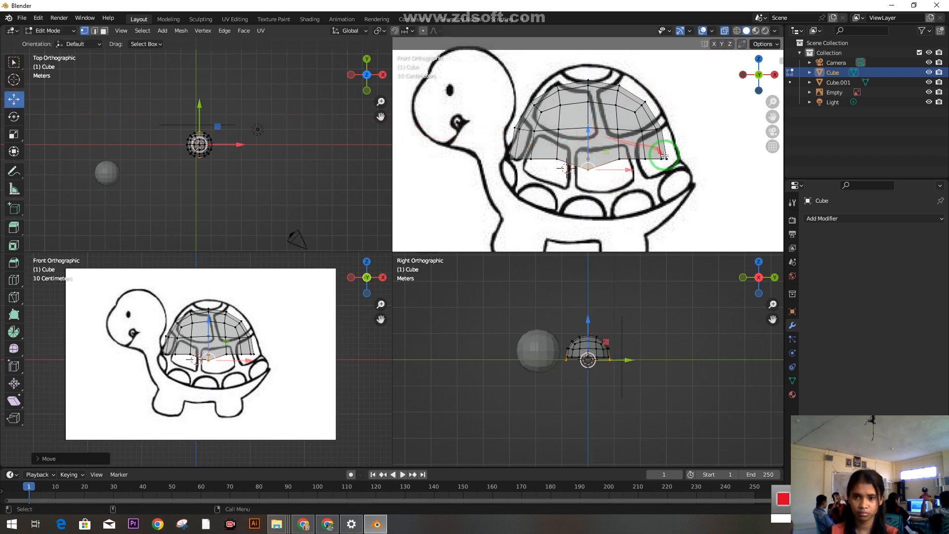
Step: Raise the two outer corner vertices of the dome's bottom edge slightly
{"action": "left_click", "coordinate": [702, 204]}
{"action": "left_click", "coordinate": [668, 158]}
{"action": "left_click", "coordinate": [508, 159], "text": "shift"}
{"action": "middle_click_drag", "start_coordinate": [621, 206], "coordinate": [708, 114]}
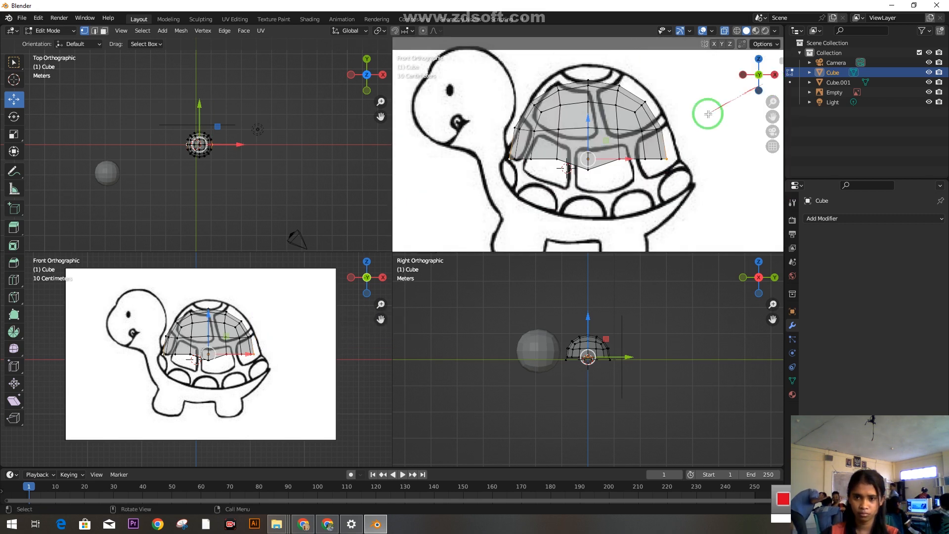
{"action": "left_click_drag", "start_coordinate": [595, 136], "coordinate": [588, 113]}
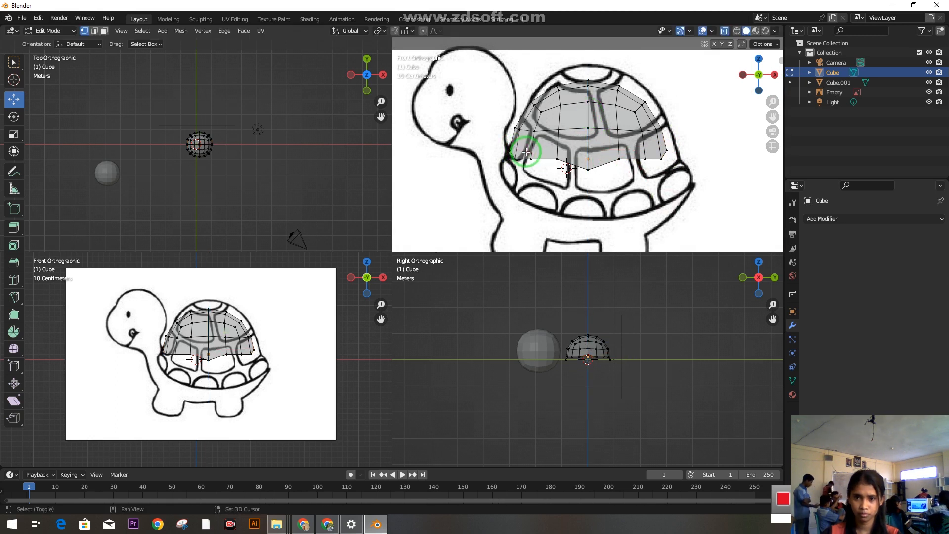
Step: Lower the bottom-edge vertices between the dome's outer corners, and turn X-ray off
{"action": "left_click_drag", "start_coordinate": [653, 190], "coordinate": [664, 190]}
{"action": "left_click_drag", "start_coordinate": [589, 121], "coordinate": [589, 129]}
{"action": "mouse_move", "coordinate": [712, 198]}
{"action": "middle_mouse_down"}
{"action": "mouse_move", "coordinate": [569, 202]}
{"action": "mouse_move", "coordinate": [658, 212]}
{"action": "mouse_move", "coordinate": [705, 197]}
{"action": "middle_mouse_up"}
{"action": "left_click", "coordinate": [731, 199]}
{"action": "scroll", "coordinate": [732, 199], "scroll_direction": "up", "scroll_amount": 1}
{"action": "scroll", "coordinate": [731, 199], "scroll_direction": "down", "scroll_amount": 1}
{"action": "left_click", "coordinate": [724, 31]}
{"action": "middle_click_drag", "start_coordinate": [678, 147], "coordinate": [711, 134]}
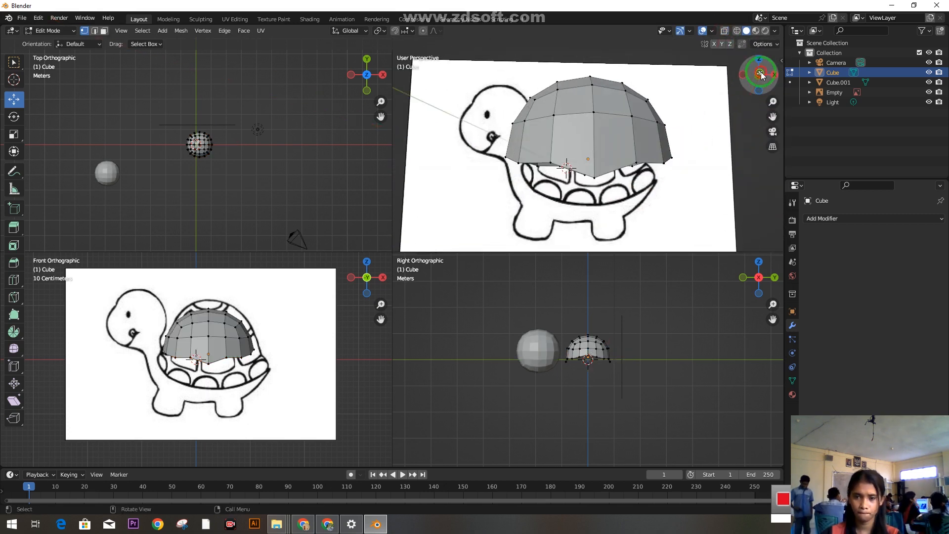
{"action": "left_click", "coordinate": [759, 74]}
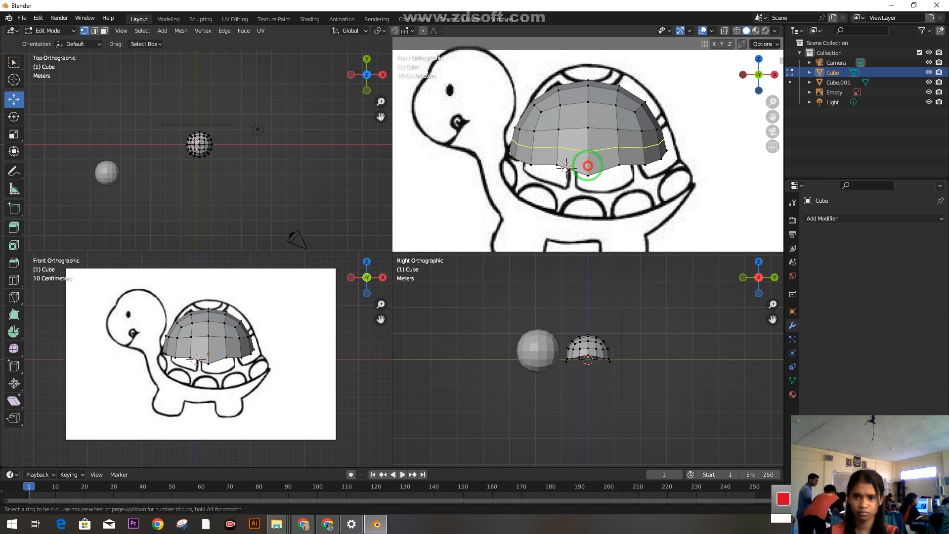
Step: Add three closely spaced edge loops around the dome just above its bottom edge
{"action": "left_click", "coordinate": [588, 166]}
{"action": "left_click", "coordinate": [585, 183]}
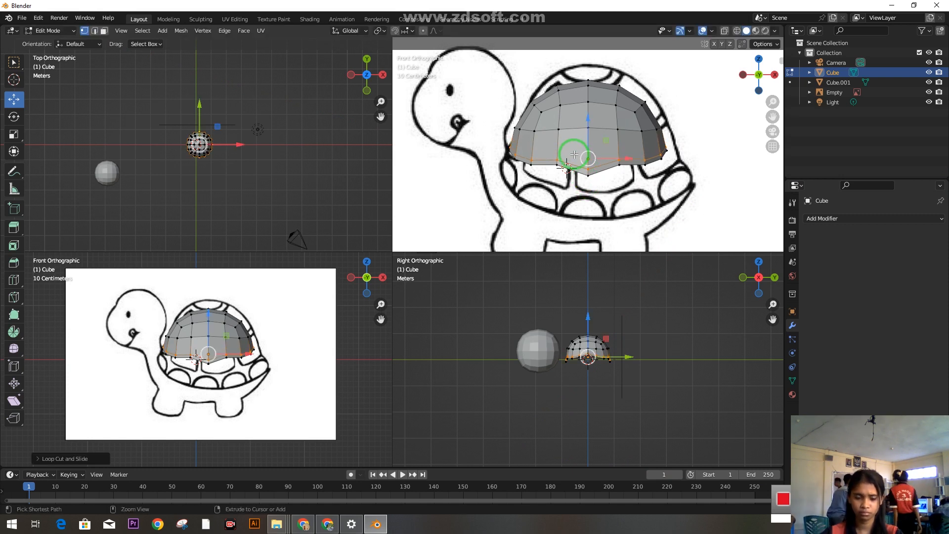
{"action": "key", "text": "g"}
{"action": "key", "text": "g"}
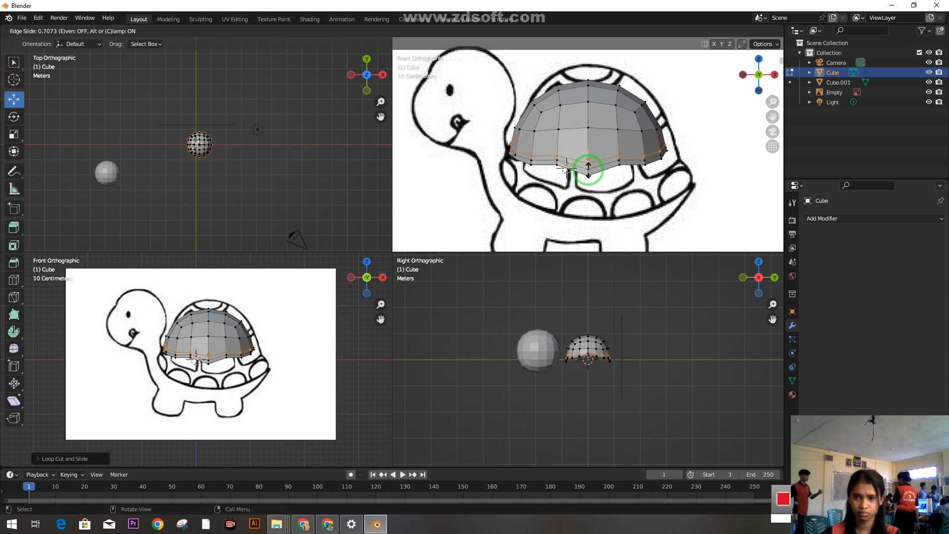
{"action": "left_click", "coordinate": [588, 165]}
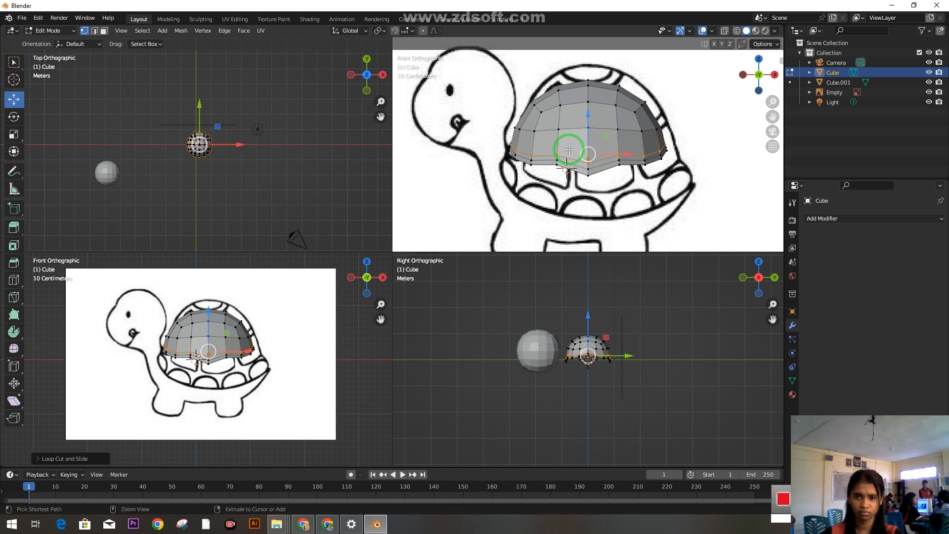
{"action": "left_click", "coordinate": [600, 153]}
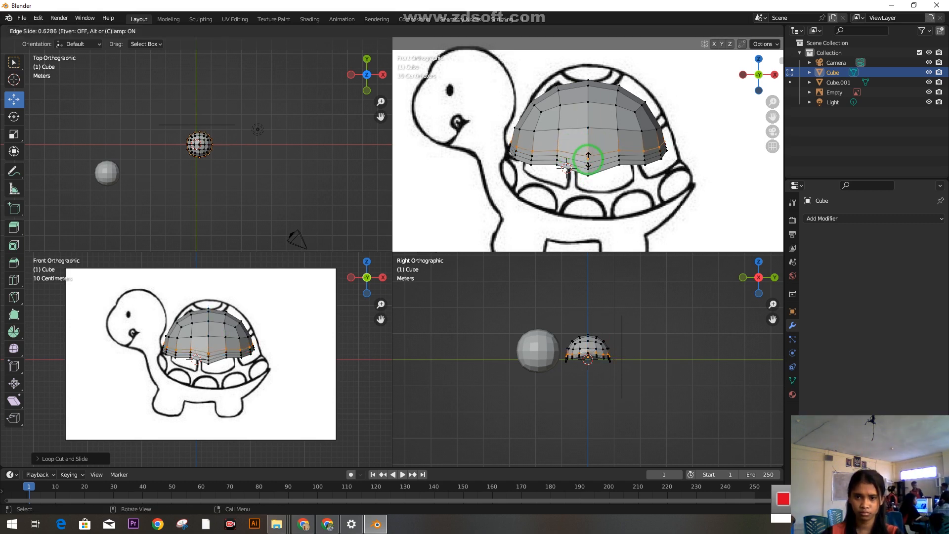
{"action": "left_click", "coordinate": [589, 157]}
Step: In face selection mode, select the narrow strip of faces along the front of the dome's lower edge
{"action": "left_click", "coordinate": [104, 31]}
{"action": "scroll", "coordinate": [595, 168], "scroll_direction": "up", "scroll_amount": 2}
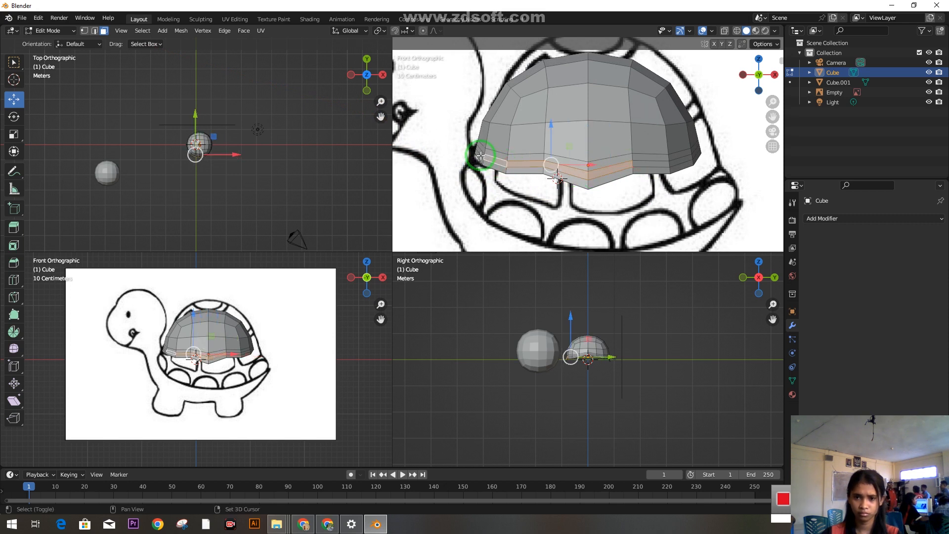
{"action": "left_click_drag", "start_coordinate": [488, 159], "coordinate": [480, 148]}
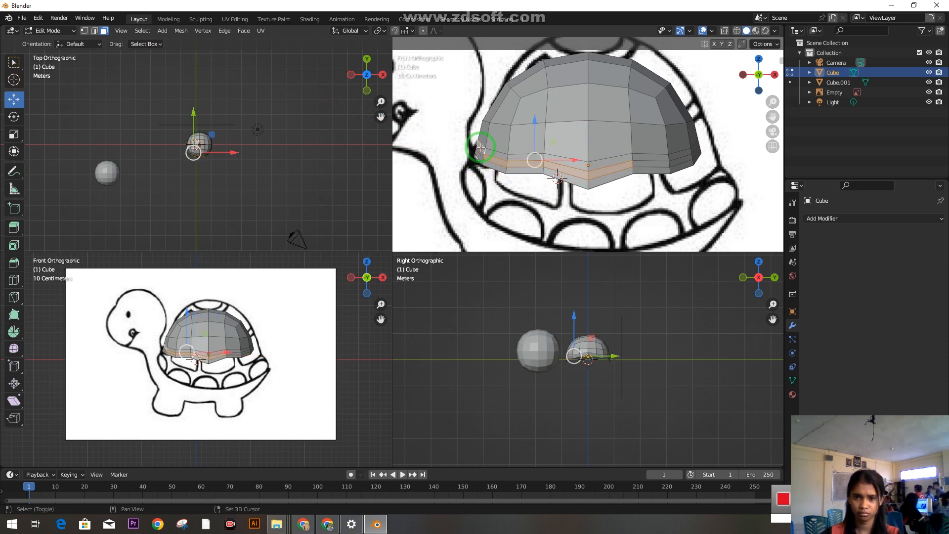
{"action": "middle_click_drag", "start_coordinate": [674, 187], "coordinate": [633, 201]}
{"action": "left_click", "coordinate": [610, 176], "text": "shift"}
{"action": "left_click", "coordinate": [608, 182], "text": "shift"}
{"action": "left_click", "coordinate": [654, 173], "text": "shift"}
Step: Extend the face strip selection around the dome's head-facing side toward the back
{"action": "middle_click_drag", "start_coordinate": [711, 202], "coordinate": [601, 192]}
{"action": "middle_click_drag", "start_coordinate": [689, 212], "coordinate": [636, 180]}
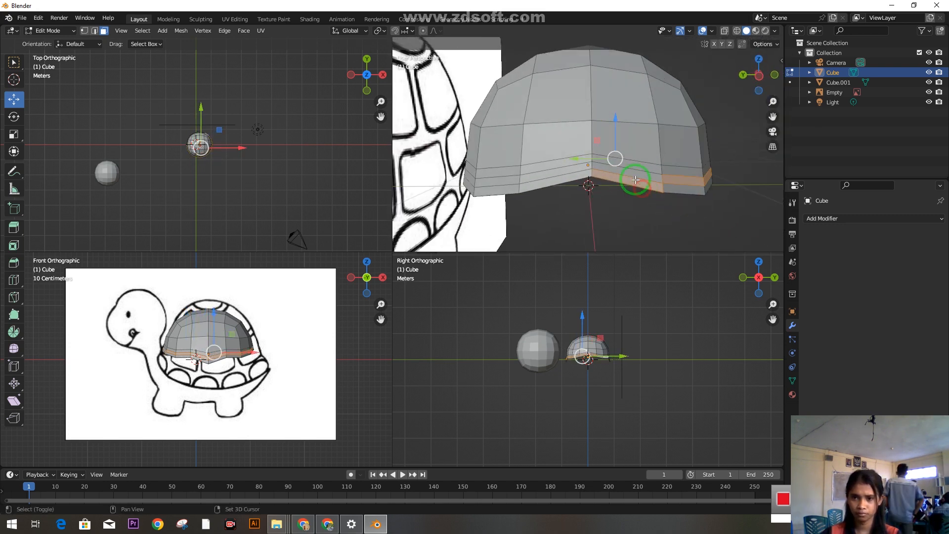
{"action": "left_click", "coordinate": [631, 176], "text": "shift"}
{"action": "middle_click_drag", "start_coordinate": [604, 206], "coordinate": [583, 213]}
{"action": "left_click", "coordinate": [523, 208], "text": "shift"}
{"action": "middle_click_drag", "start_coordinate": [528, 231], "coordinate": [569, 218]}
{"action": "left_click", "coordinate": [525, 210]}
Step: Complete the face strip selection around the rest of the dome and change to vertex selection mode in front view
{"action": "middle_click_drag", "start_coordinate": [524, 209], "coordinate": [687, 222]}
{"action": "left_click", "coordinate": [524, 239], "text": "shift"}
{"action": "left_click", "coordinate": [505, 237], "text": "shift"}
{"action": "left_click", "coordinate": [485, 222], "text": "shift"}
{"action": "scroll", "coordinate": [688, 223], "scroll_direction": "down", "scroll_amount": 3}
{"action": "left_click", "coordinate": [85, 32]}
{"action": "scroll", "coordinate": [685, 219], "scroll_direction": "up", "scroll_amount": 1}
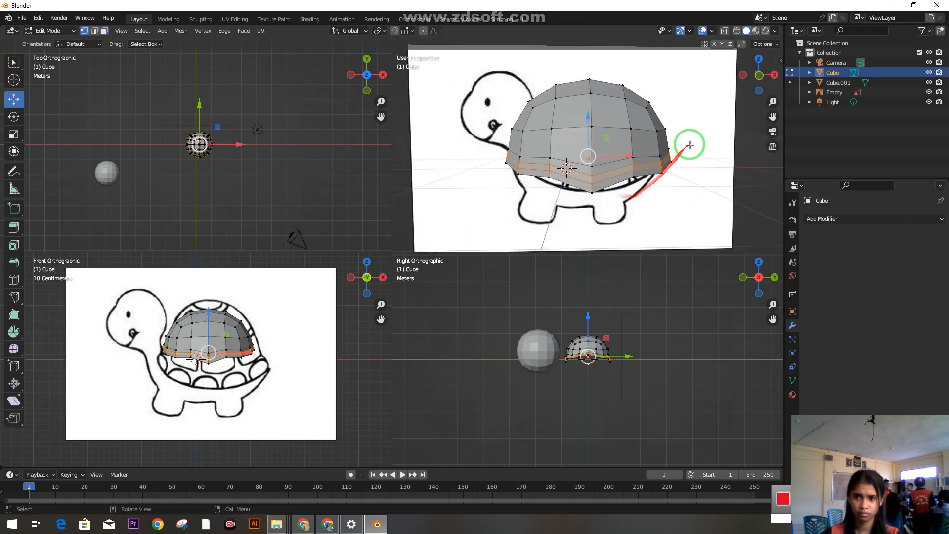
{"action": "left_click", "coordinate": [759, 75]}
Step: Try to extrude and to move the selected strip around the dome's lower edge
{"action": "key", "text": "e"}
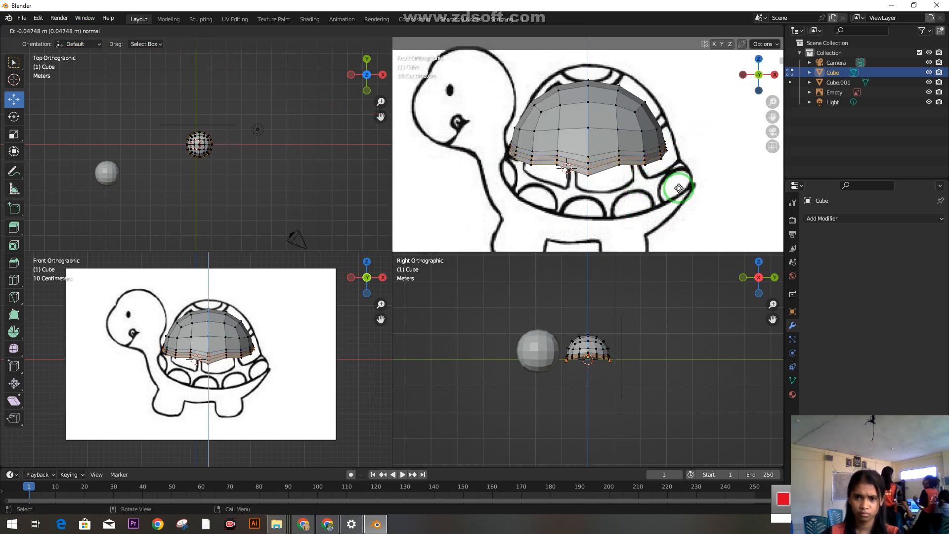
{"action": "left_click", "coordinate": [619, 181]}
{"action": "key", "text": "ctrl+z"}
{"action": "key", "text": "g"}
{"action": "left_click", "coordinate": [626, 176]}
{"action": "key", "text": "ctrl+z"}
{"action": "scroll", "coordinate": [618, 182], "scroll_direction": "up", "scroll_amount": 1}
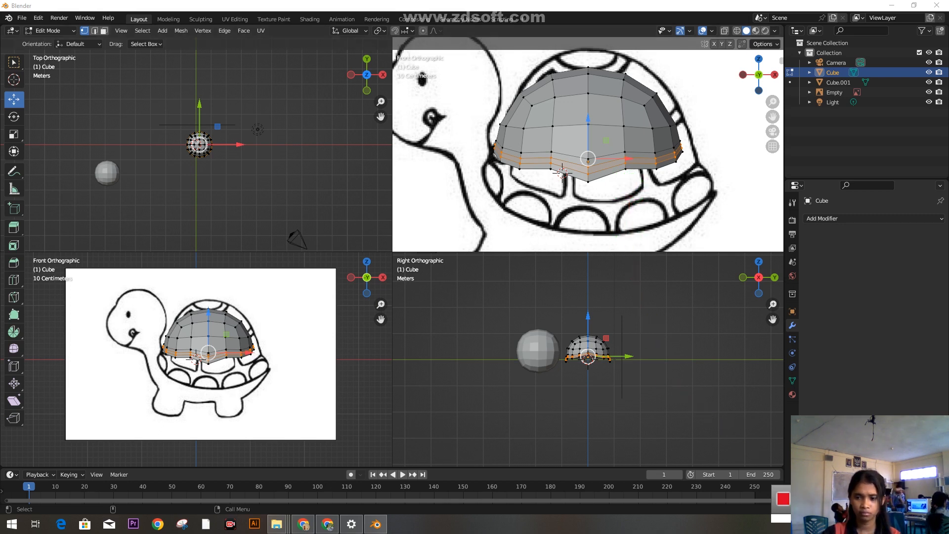
Step: Save the project as "Membuat karakter kura_.blend" in the ASET folder
{"action": "left_click", "coordinate": [22, 18]}
{"action": "left_click", "coordinate": [40, 98]}
{"action": "left_click", "coordinate": [357, 399]}
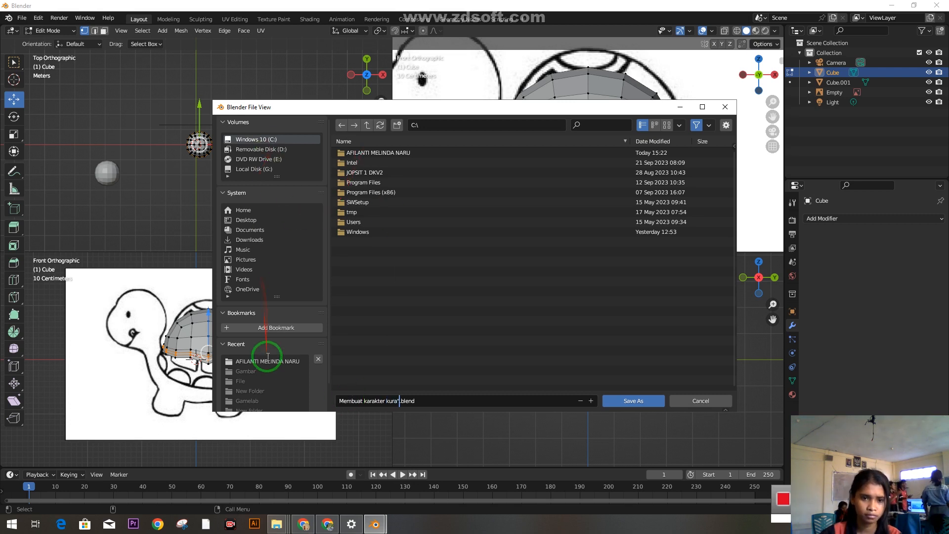
{"action": "left_click", "coordinate": [268, 351]}
{"action": "double_click", "coordinate": [358, 193]}
{"action": "left_click", "coordinate": [622, 402]}
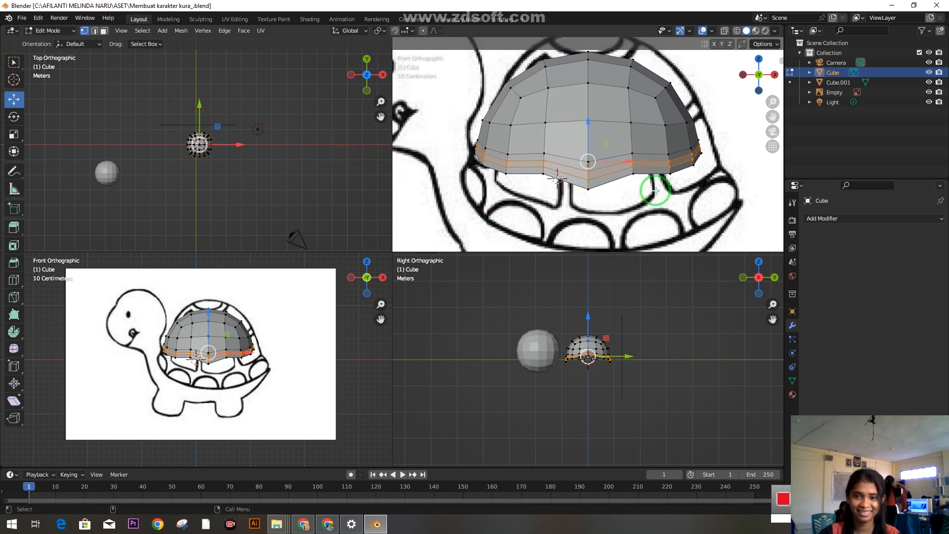
Step: Scale the selected strip outward so it forms a protruding rim around the shell's lower edge
{"action": "key", "text": "s"}
{"action": "left_click", "coordinate": [638, 175]}
{"action": "middle_click_drag", "start_coordinate": [657, 203], "coordinate": [679, 209]}
{"action": "scroll", "coordinate": [621, 206], "scroll_direction": "down", "scroll_amount": 4}
{"action": "left_click", "coordinate": [759, 75]}
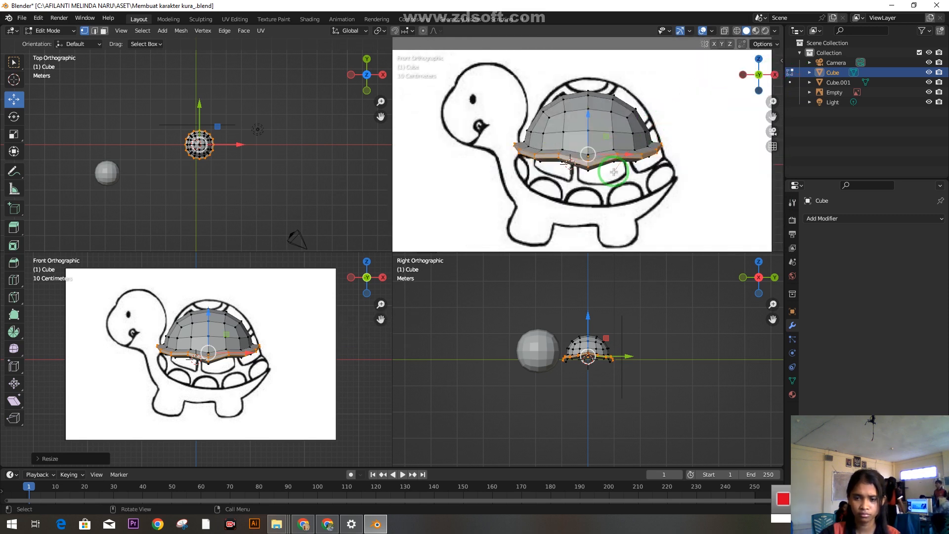
{"action": "scroll", "coordinate": [598, 147], "scroll_direction": "up", "scroll_amount": 1}
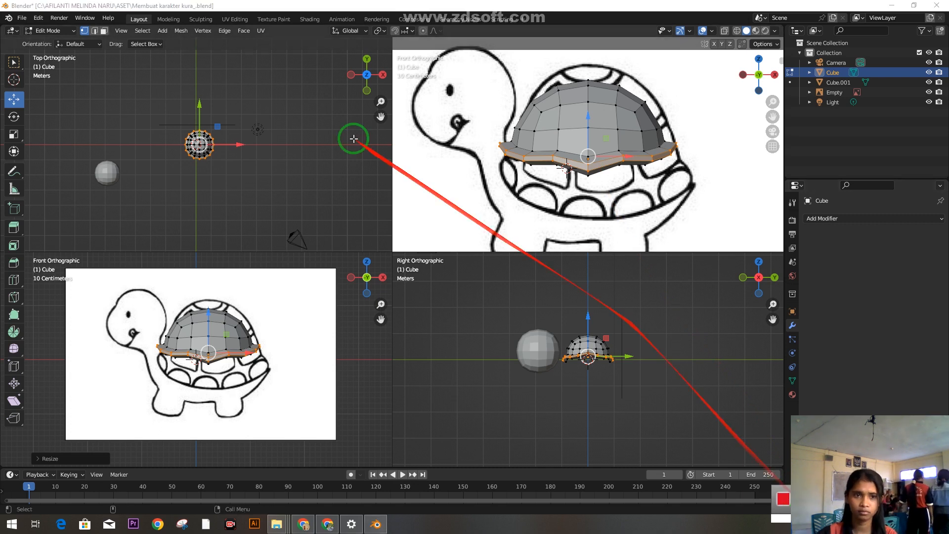
Step: In face selection mode, select all of the shell's faces above the protruding rim
{"action": "left_click", "coordinate": [103, 31]}
{"action": "mouse_move", "coordinate": [618, 178]}
{"action": "middle_mouse_down"}
{"action": "mouse_move", "coordinate": [706, 211]}
{"action": "mouse_move", "coordinate": [700, 218]}
{"action": "mouse_move", "coordinate": [618, 166]}
{"action": "middle_mouse_up"}
{"action": "left_click_drag", "start_coordinate": [530, 79], "coordinate": [646, 147]}
{"action": "middle_click_drag", "start_coordinate": [617, 150], "coordinate": [702, 189]}
{"action": "left_click_drag", "start_coordinate": [543, 84], "coordinate": [629, 150], "text": "shift"}
{"action": "middle_click_drag", "start_coordinate": [629, 150], "coordinate": [631, 215]}
{"action": "left_click_drag", "start_coordinate": [510, 116], "coordinate": [620, 202], "text": "shift"}
{"action": "mouse_move", "coordinate": [570, 194]}
{"action": "middle_mouse_down"}
{"action": "mouse_move", "coordinate": [557, 200]}
{"action": "mouse_move", "coordinate": [572, 212]}
{"action": "middle_mouse_up"}
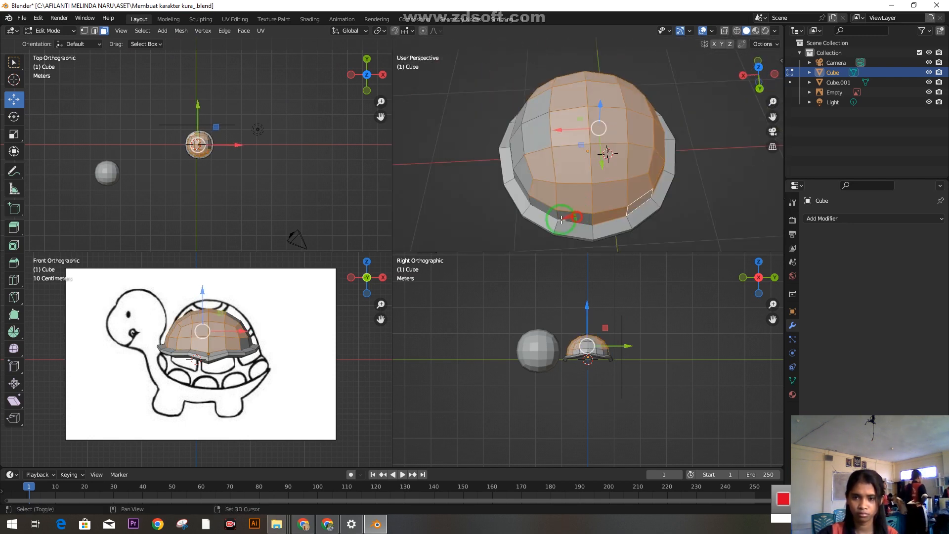
{"action": "mouse_move", "coordinate": [561, 144]}
{"action": "middle_mouse_down"}
{"action": "mouse_move", "coordinate": [614, 205]}
{"action": "mouse_move", "coordinate": [634, 183]}
{"action": "mouse_move", "coordinate": [423, 202]}
{"action": "mouse_move", "coordinate": [462, 127]}
{"action": "mouse_move", "coordinate": [577, 173]}
{"action": "mouse_move", "coordinate": [563, 153]}
{"action": "middle_mouse_up"}
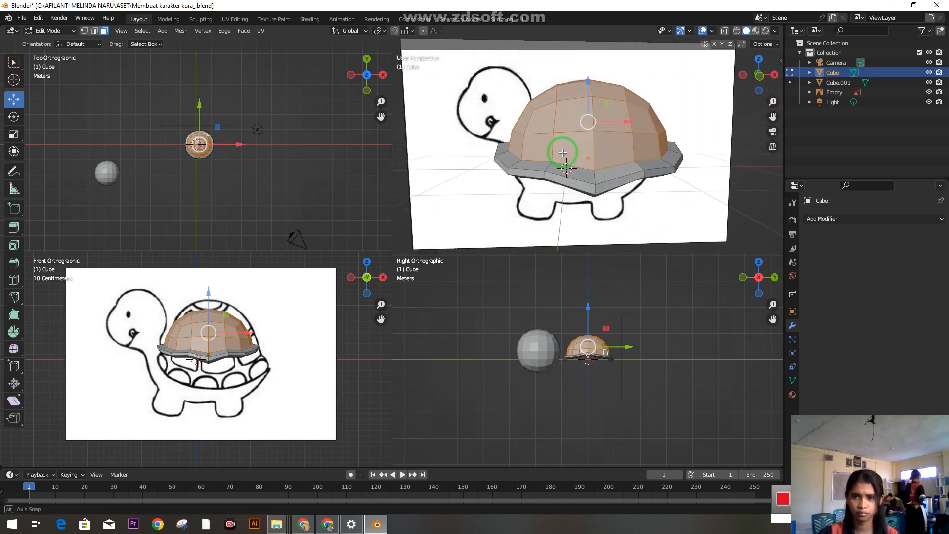
{"action": "left_click", "coordinate": [759, 76]}
{"action": "scroll", "coordinate": [644, 106], "scroll_direction": "up", "scroll_amount": 1}
{"action": "scroll", "coordinate": [668, 120], "scroll_direction": "down", "scroll_amount": 3}
{"action": "middle_click_drag", "start_coordinate": [685, 131], "coordinate": [691, 134]}
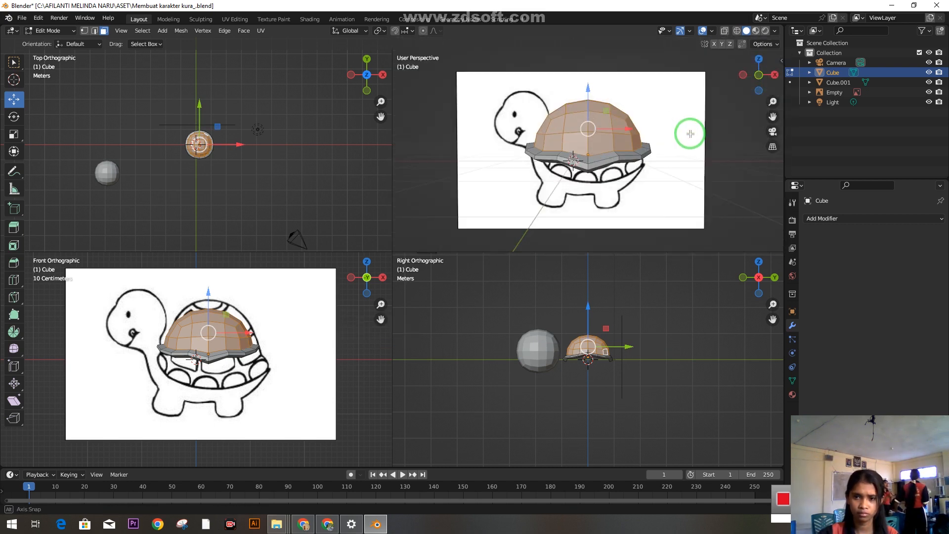
Step: Try to extrude the shell's selected upper faces upward as one region, and undo it
{"action": "right_click", "coordinate": [16, 227]}
{"action": "left_click", "coordinate": [18, 225]}
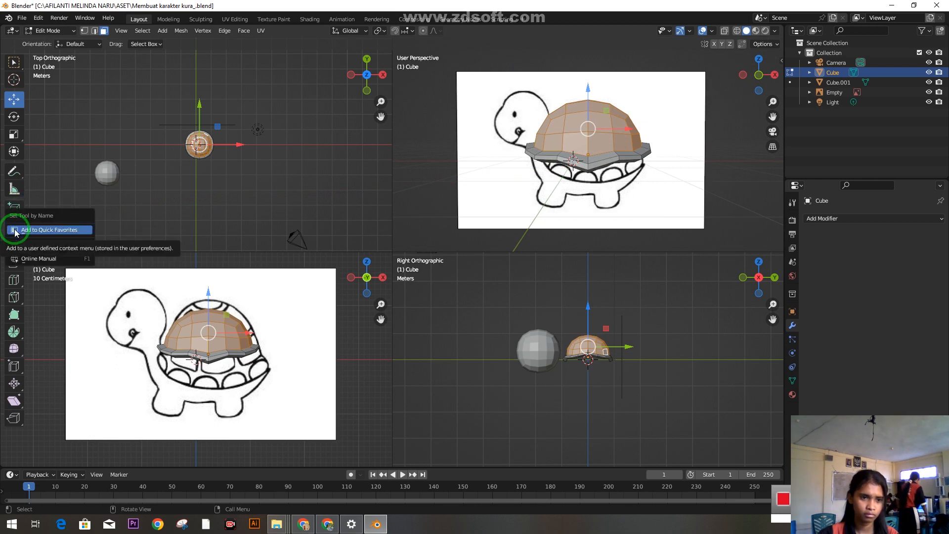
{"action": "left_click", "coordinate": [16, 232]}
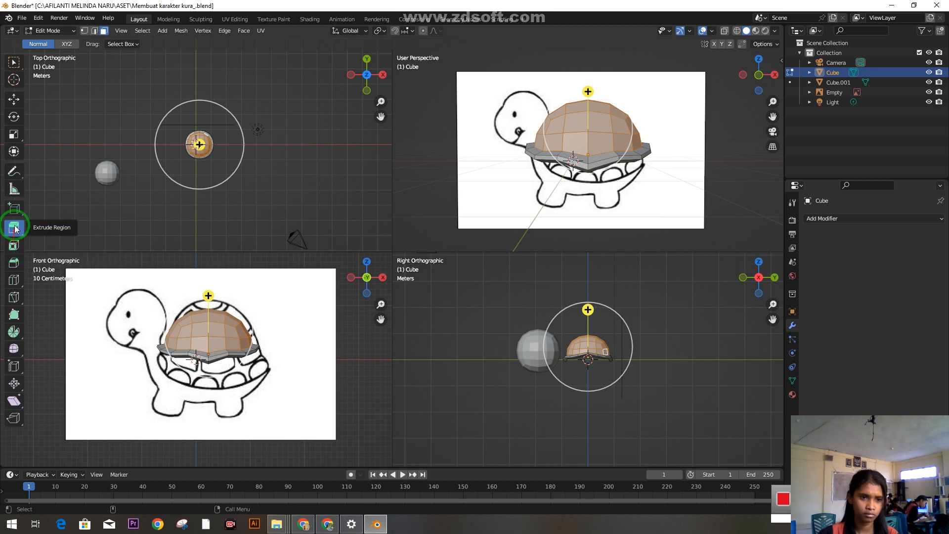
{"action": "scroll", "coordinate": [584, 76], "scroll_direction": "up", "scroll_amount": 2}
{"action": "left_click_drag", "start_coordinate": [584, 75], "coordinate": [589, 46]}
{"action": "scroll", "coordinate": [619, 91], "scroll_direction": "down", "scroll_amount": 3}
{"action": "middle_click_drag", "start_coordinate": [619, 91], "coordinate": [768, 496]}
{"action": "key", "text": "ctrl+z"}
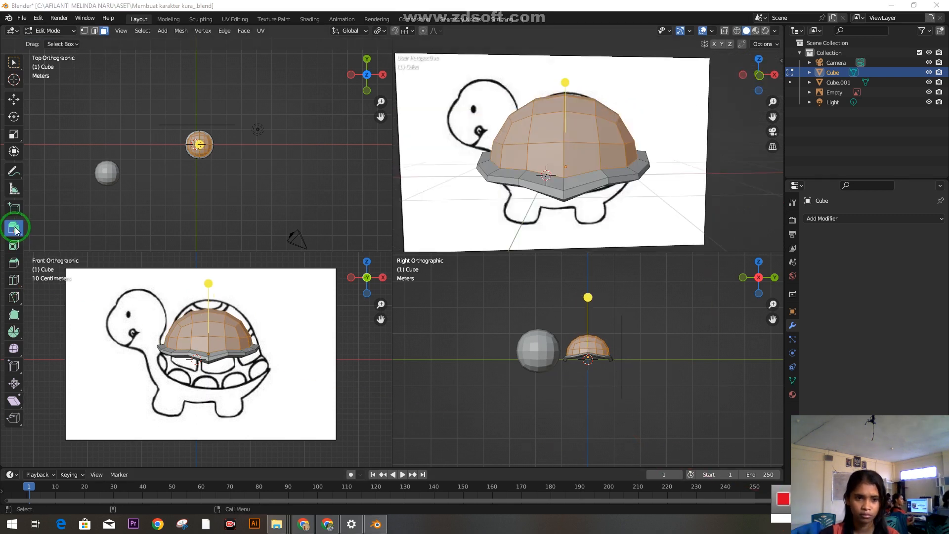
Step: Extrude the shell's upper faces slightly outward with Extrude Individual, so each face becomes a separate block
{"action": "left_click_drag", "start_coordinate": [14, 227], "coordinate": [47, 276]}
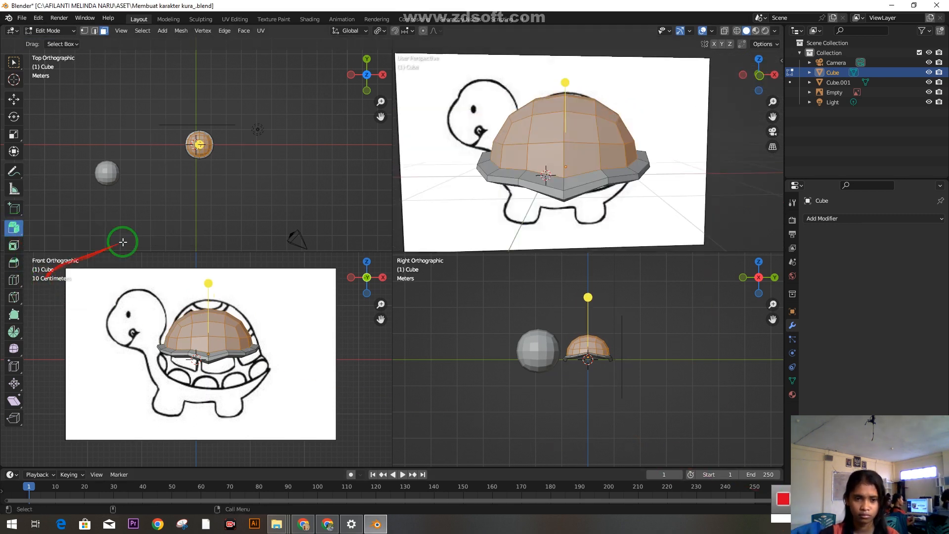
{"action": "left_click", "coordinate": [380, 32]}
{"action": "left_click", "coordinate": [385, 65]}
{"action": "left_click_drag", "start_coordinate": [565, 83], "coordinate": [565, 75]}
{"action": "mouse_move", "coordinate": [600, 177]}
{"action": "middle_mouse_down"}
{"action": "mouse_move", "coordinate": [623, 183]}
{"action": "mouse_move", "coordinate": [612, 197]}
{"action": "mouse_move", "coordinate": [607, 185]}
{"action": "middle_mouse_up"}
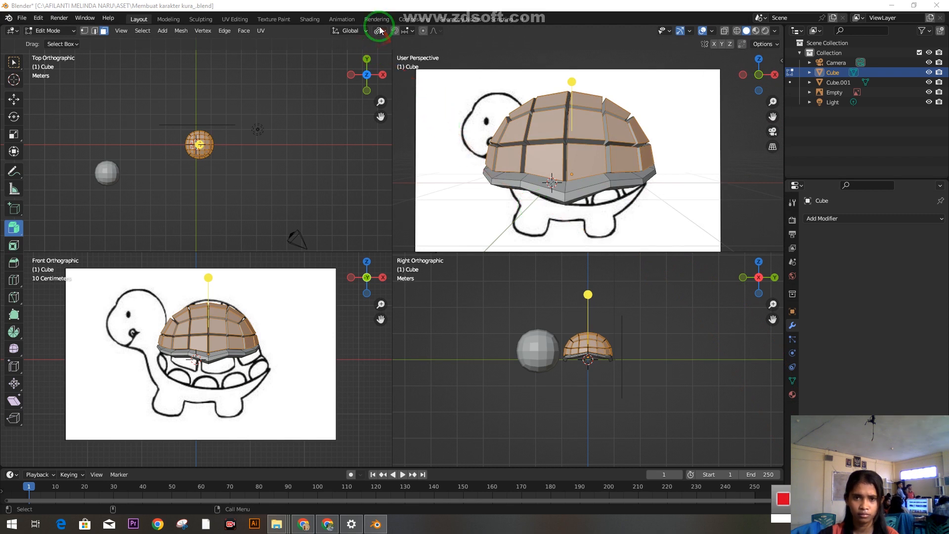
Step: Scale down the extruded shell faces around their individual origins to form tapered, separate plates
{"action": "left_click", "coordinate": [380, 31]}
{"action": "left_click", "coordinate": [390, 63]}
{"action": "key", "text": "s"}
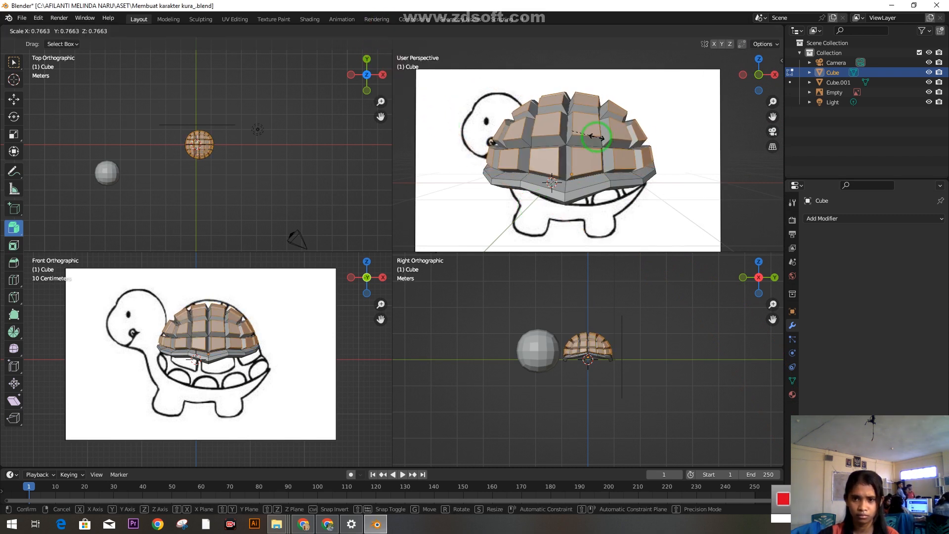
{"action": "left_click", "coordinate": [603, 142]}
{"action": "middle_click_drag", "start_coordinate": [605, 142], "coordinate": [638, 158]}
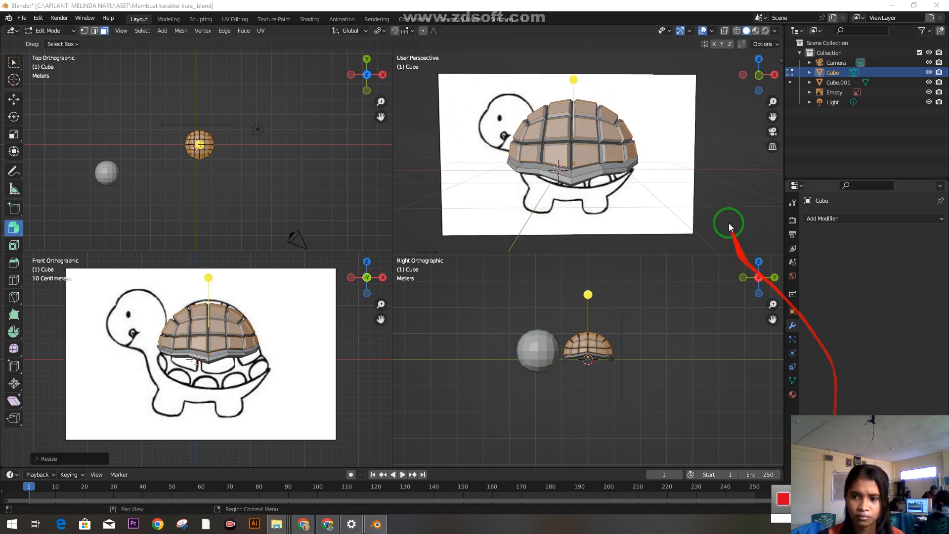
Step: Add a Subdivision Surface modifier to the shell and raise its viewport level to smooth the plates
{"action": "left_click", "coordinate": [842, 221]}
{"action": "left_click", "coordinate": [770, 398]}
{"action": "middle_click_drag", "start_coordinate": [594, 183], "coordinate": [668, 208]}
{"action": "left_click", "coordinate": [926, 262]}
{"action": "middle_click_drag", "start_coordinate": [618, 154], "coordinate": [657, 153]}
{"action": "scroll", "coordinate": [657, 153], "scroll_direction": "down", "scroll_amount": 7}
Step: In Object Mode, select the separate sphere and move it close to the reference drawing's head
{"action": "left_click", "coordinate": [49, 30]}
{"action": "left_click", "coordinate": [49, 19]}
{"action": "left_click", "coordinate": [473, 151]}
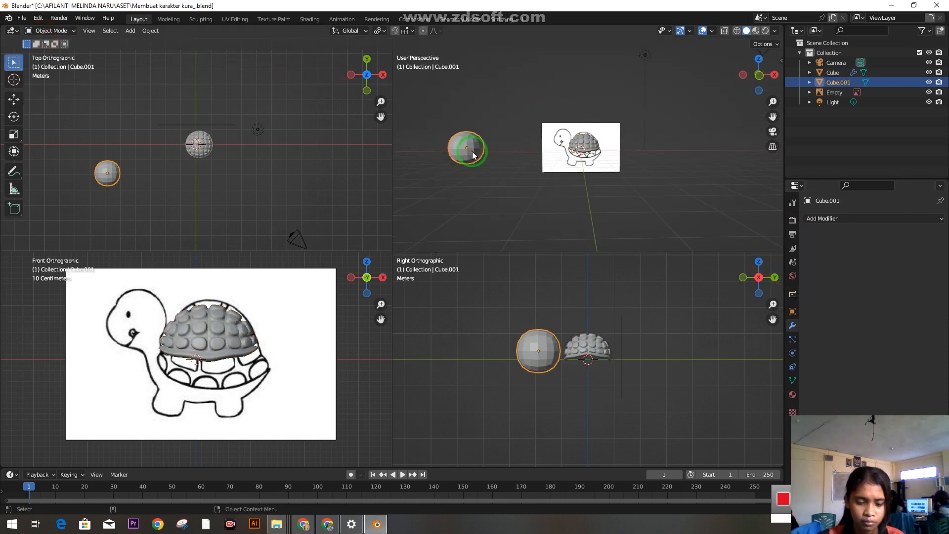
{"action": "key", "text": "g"}
{"action": "left_click", "coordinate": [518, 138]}
{"action": "scroll", "coordinate": [519, 143], "scroll_direction": "up", "scroll_amount": 4}
{"action": "key", "text": "g"}
{"action": "left_click", "coordinate": [552, 147]}
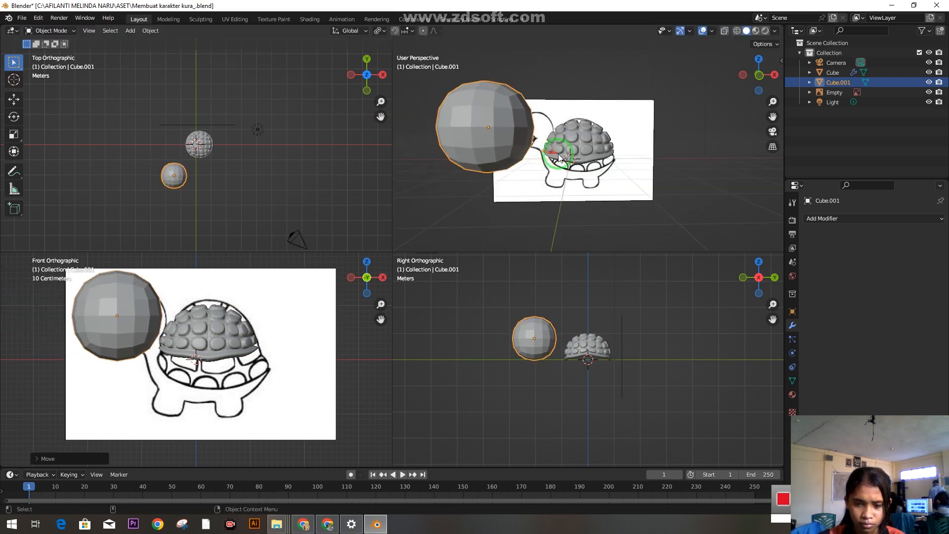
Step: Move the sphere back in depth so it lines up with the middle of the shell
{"action": "scroll", "coordinate": [642, 211], "scroll_direction": "down", "scroll_amount": 3}
{"action": "middle_click_drag", "start_coordinate": [643, 211], "coordinate": [558, 208]}
{"action": "key", "text": "g"}
{"action": "left_click", "coordinate": [627, 153]}
{"action": "middle_click_drag", "start_coordinate": [602, 182], "coordinate": [707, 175]}
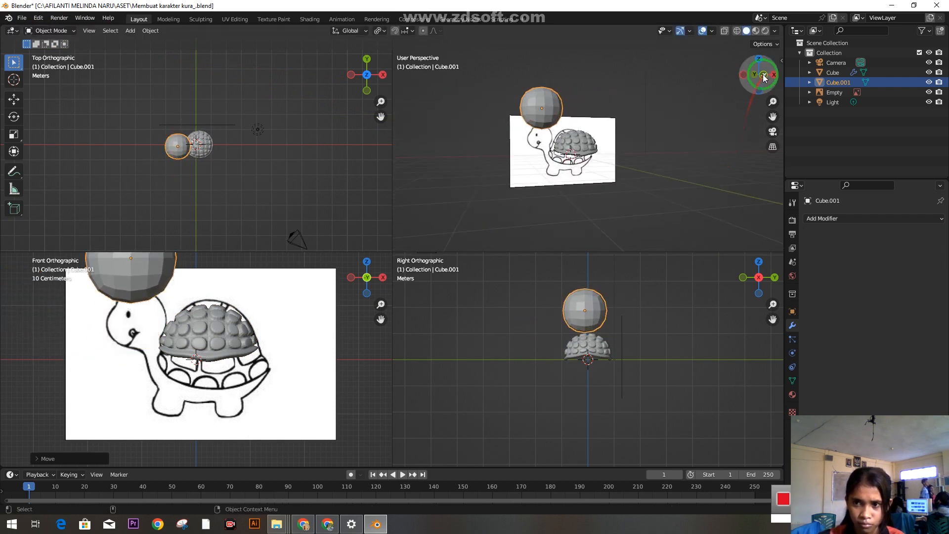
Step: In the front view, move the sphere down beside the drawn head's upper front
{"action": "left_click", "coordinate": [764, 75]}
{"action": "key", "text": "g"}
{"action": "left_click", "coordinate": [526, 122]}
{"action": "scroll", "coordinate": [574, 110], "scroll_direction": "up", "scroll_amount": 4}
{"action": "left_click_drag", "start_coordinate": [776, 116], "coordinate": [853, 141]}
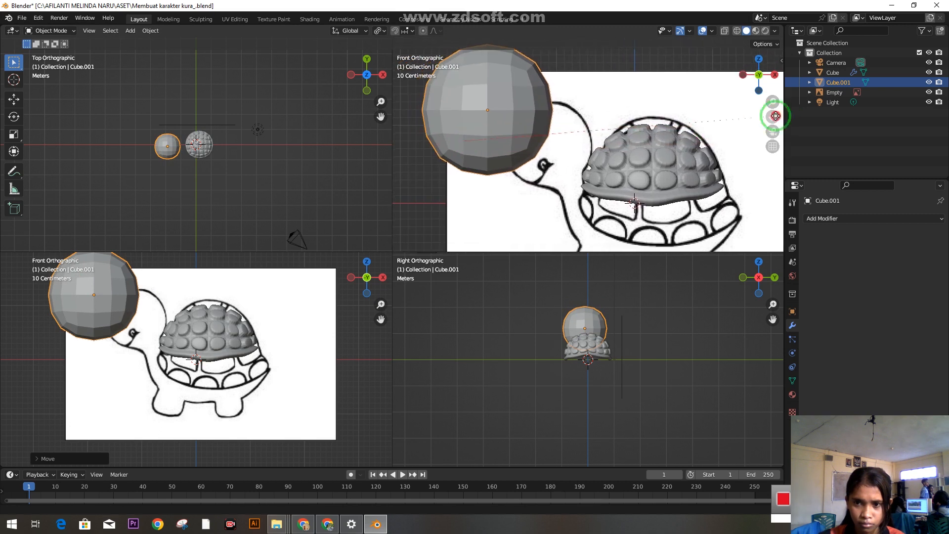
{"action": "key", "text": "g"}
{"action": "left_click", "coordinate": [527, 128]}
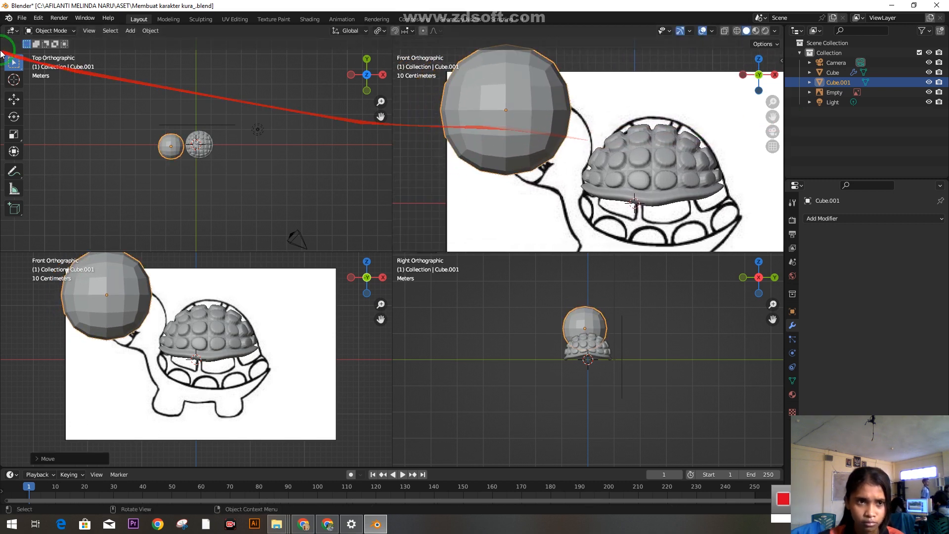
Step: In Edit Mode, scale the sphere's mesh down closer to the size of the drawn head
{"action": "left_click", "coordinate": [53, 31]}
{"action": "left_click", "coordinate": [49, 52]}
{"action": "key", "text": "s"}
{"action": "left_click", "coordinate": [236, 263]}
{"action": "left_click", "coordinate": [18, 228]}
{"action": "right_click", "coordinate": [17, 228]}
{"action": "left_click", "coordinate": [105, 163]}
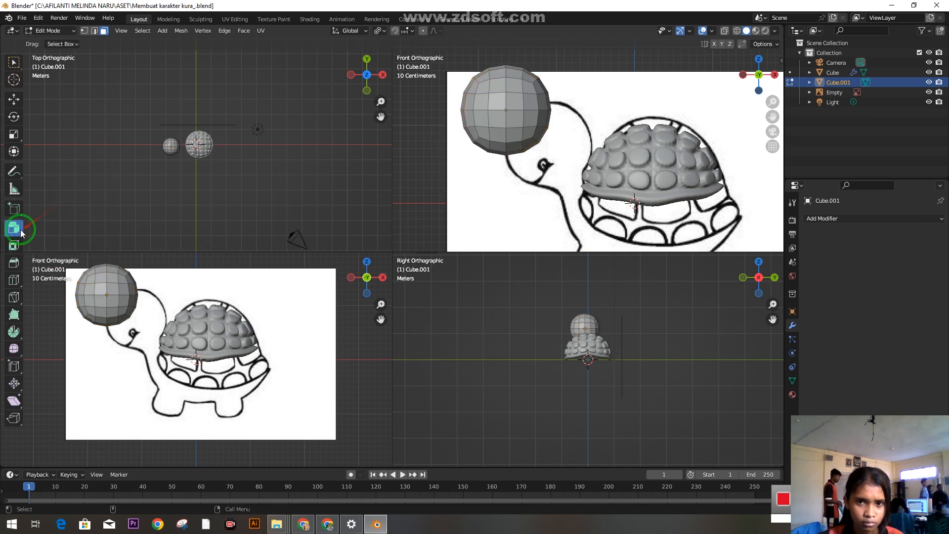
{"action": "left_click", "coordinate": [53, 30]}
{"action": "left_click", "coordinate": [54, 44]}
{"action": "left_click", "coordinate": [537, 96]}
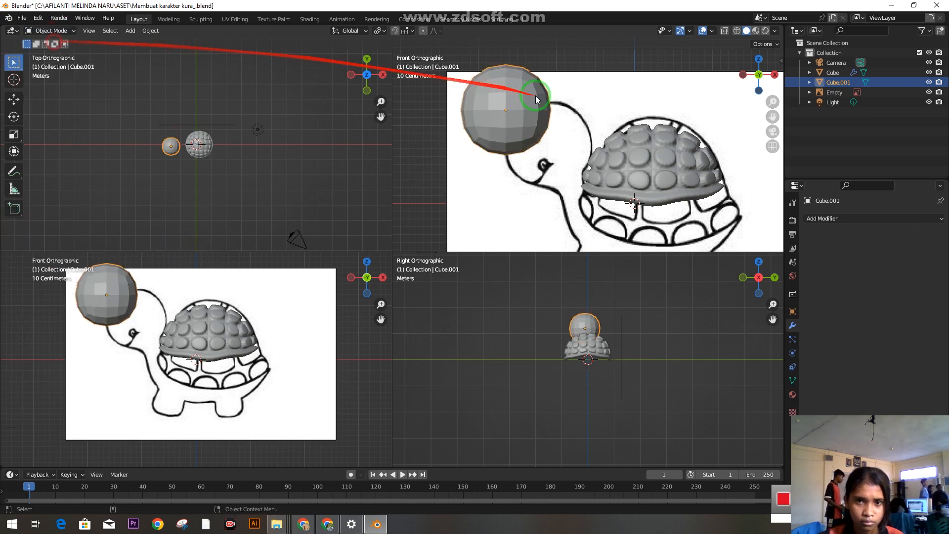
{"action": "middle_click_drag", "start_coordinate": [561, 147], "coordinate": [613, 162]}
{"action": "left_click", "coordinate": [53, 31]}
{"action": "left_click", "coordinate": [57, 51]}
{"action": "left_click", "coordinate": [65, 34]}
{"action": "left_click", "coordinate": [55, 43]}
{"action": "scroll", "coordinate": [592, 96], "scroll_direction": "up", "scroll_amount": 2}
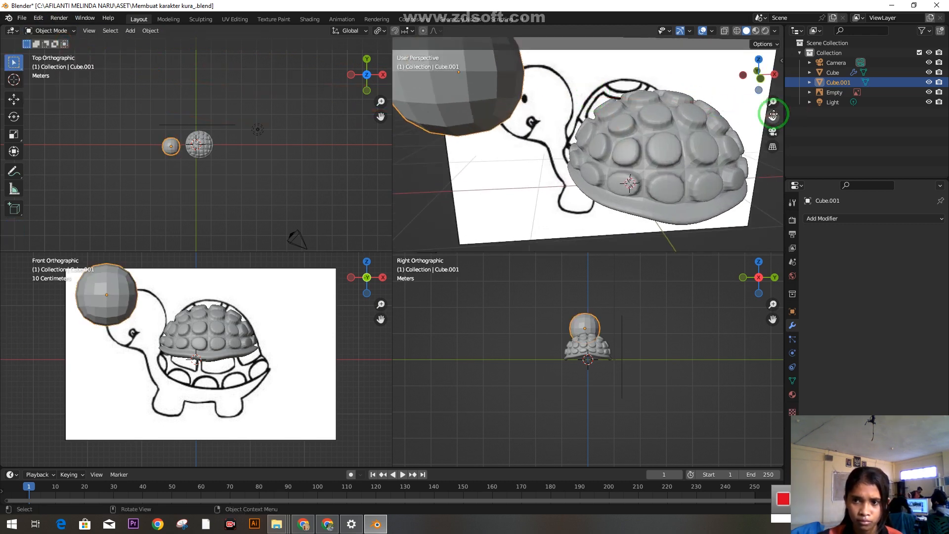
{"action": "left_click_drag", "start_coordinate": [733, 122], "coordinate": [741, 106]}
{"action": "middle_click_drag", "start_coordinate": [742, 106], "coordinate": [688, 125]}
{"action": "scroll", "coordinate": [687, 126], "scroll_direction": "down", "scroll_amount": 3}
{"action": "left_click", "coordinate": [510, 109]}
{"action": "left_click", "coordinate": [471, 162]}
{"action": "left_click", "coordinate": [521, 106]}
{"action": "middle_click_drag", "start_coordinate": [521, 106], "coordinate": [387, 106]}
Step: In Edit Mode, select all of the sphere's vertices, enabling X-ray only for the selection
{"action": "left_click", "coordinate": [53, 30]}
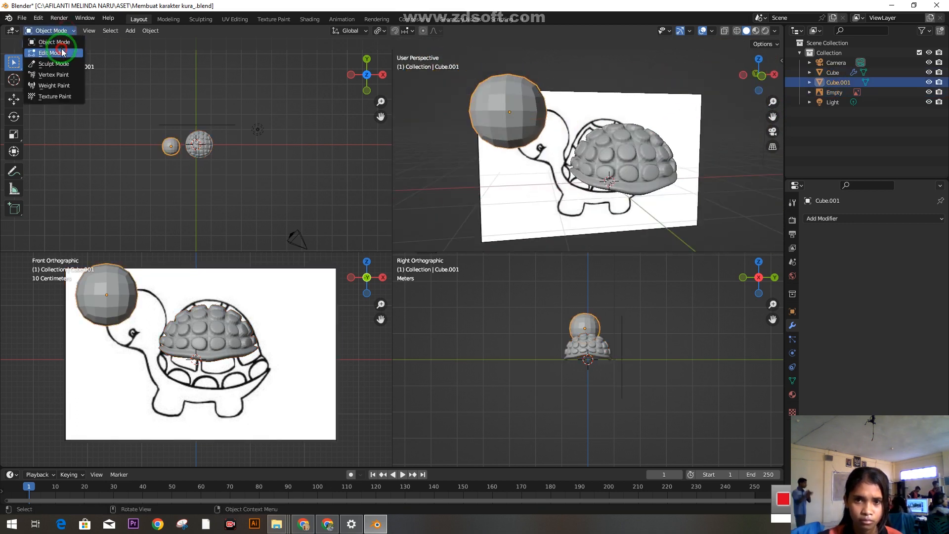
{"action": "left_click", "coordinate": [57, 52]}
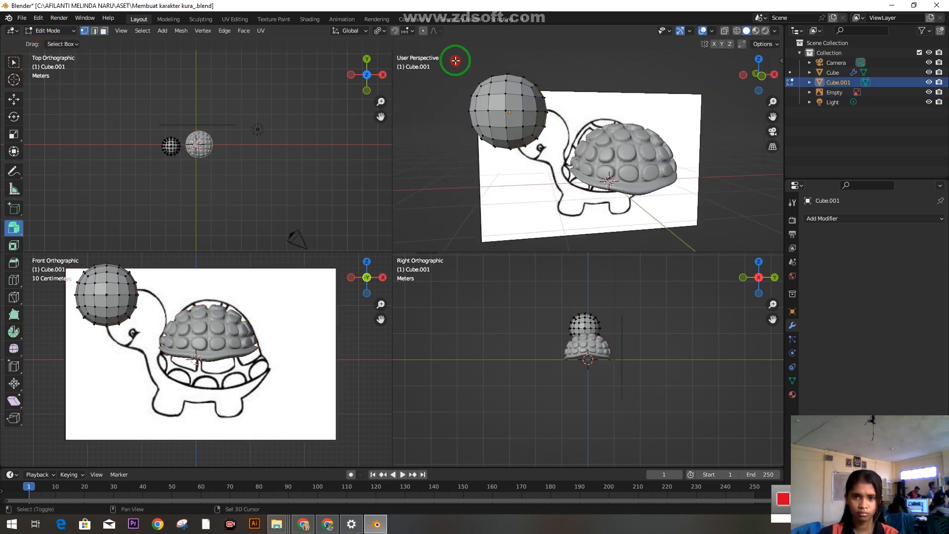
{"action": "left_click_drag", "start_coordinate": [455, 60], "coordinate": [562, 152], "text": "shift"}
{"action": "middle_click_drag", "start_coordinate": [561, 153], "coordinate": [636, 196]}
{"action": "scroll", "coordinate": [704, 169], "scroll_direction": "down", "scroll_amount": 2}
{"action": "left_click", "coordinate": [724, 30]}
{"action": "left_click_drag", "start_coordinate": [558, 116], "coordinate": [615, 188], "text": "shift"}
{"action": "middle_click_drag", "start_coordinate": [616, 188], "coordinate": [692, 130]}
{"action": "left_click_drag", "start_coordinate": [621, 116], "coordinate": [689, 203], "text": "shift"}
{"action": "middle_click_drag", "start_coordinate": [689, 208], "coordinate": [504, 170]}
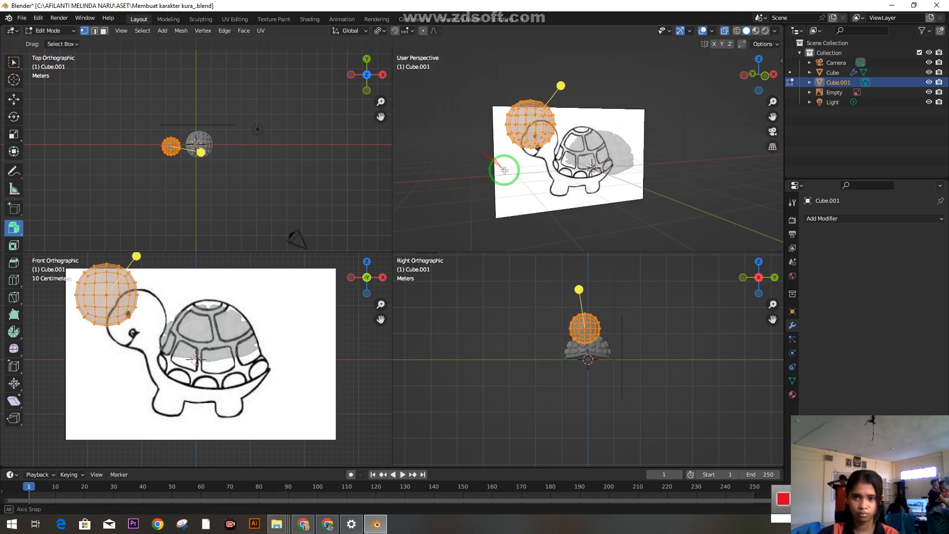
{"action": "scroll", "coordinate": [504, 170], "scroll_direction": "up", "scroll_amount": 4}
{"action": "left_click", "coordinate": [730, 33]}
{"action": "middle_click_drag", "start_coordinate": [562, 168], "coordinate": [562, 168]}
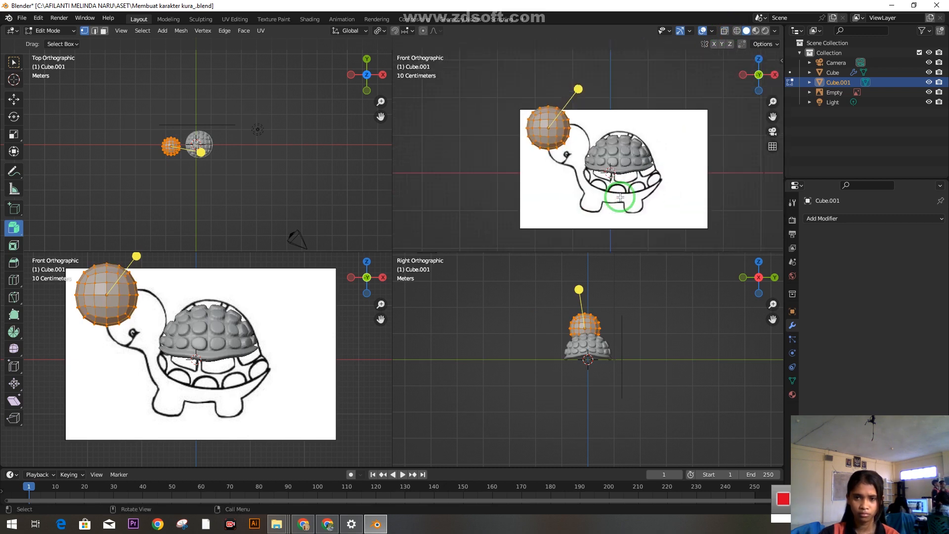
Step: Select faces on the front of the head sphere and pull them outward along the X axis
{"action": "left_click_drag", "start_coordinate": [759, 75], "coordinate": [752, 79]}
{"action": "middle_click_drag", "start_coordinate": [488, 214], "coordinate": [524, 217]}
{"action": "left_click", "coordinate": [765, 76]}
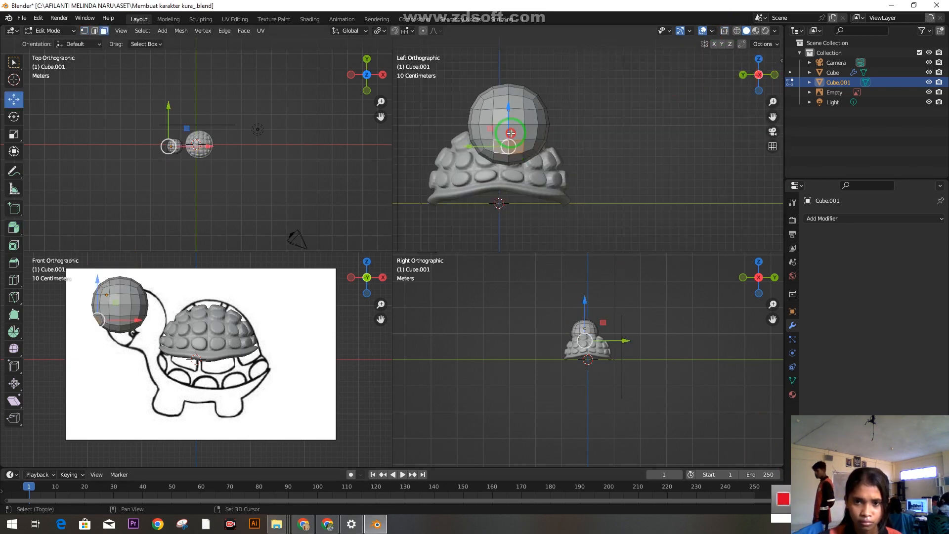
{"action": "left_click", "coordinate": [515, 106], "text": "shift"}
{"action": "middle_click_drag", "start_coordinate": [674, 175], "coordinate": [569, 162]}
{"action": "left_click", "coordinate": [760, 76]}
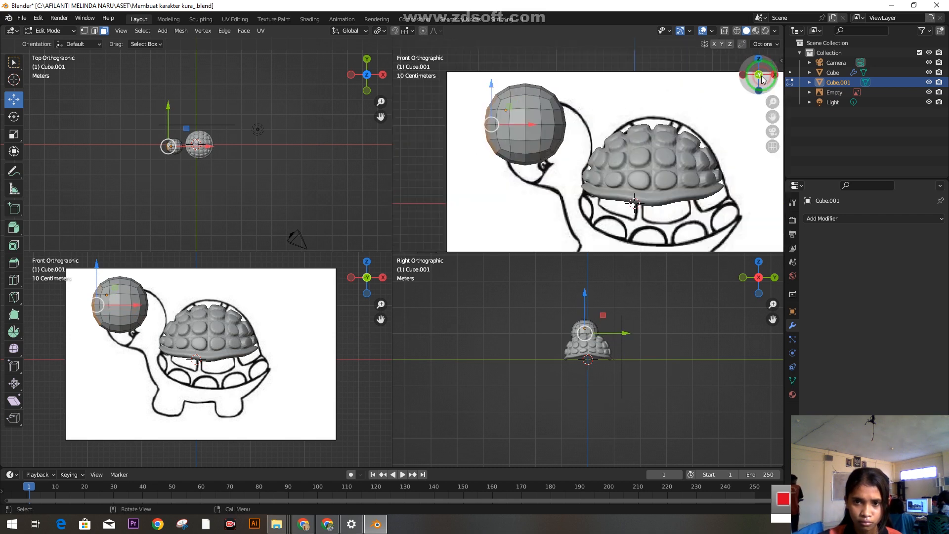
{"action": "left_click_drag", "start_coordinate": [533, 123], "coordinate": [527, 123]}
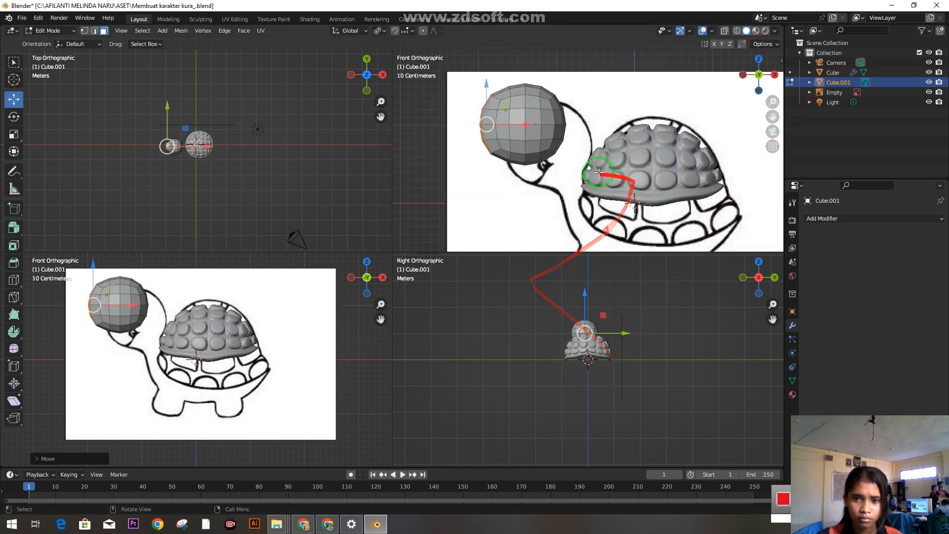
Step: Pull the head sphere's lower front faces slightly further outward to shape a snout
{"action": "middle_click_drag", "start_coordinate": [602, 172], "coordinate": [685, 180]}
{"action": "middle_click_drag", "start_coordinate": [587, 202], "coordinate": [559, 198]}
{"action": "left_click_drag", "start_coordinate": [522, 131], "coordinate": [520, 132]}
{"action": "middle_click_drag", "start_coordinate": [623, 229], "coordinate": [608, 231]}
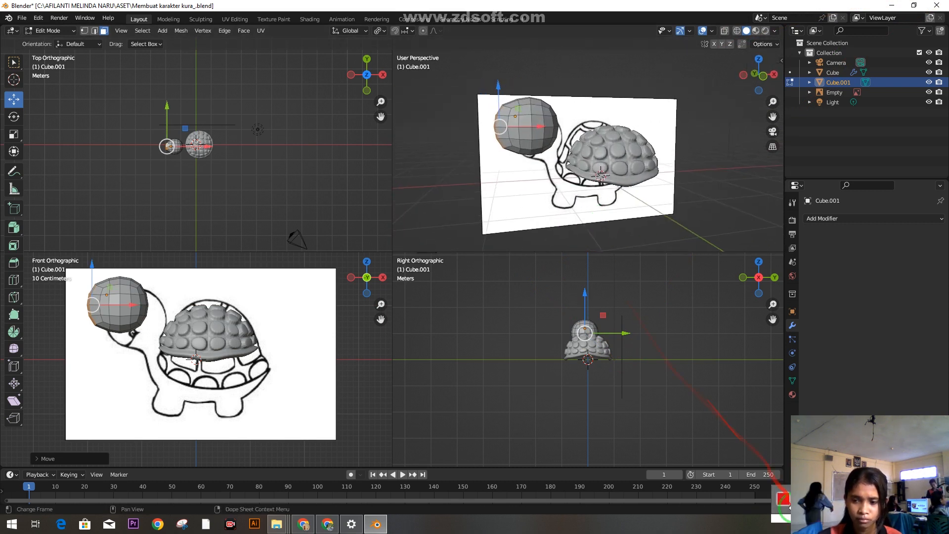
{"action": "middle_click_drag", "start_coordinate": [532, 164], "coordinate": [580, 207]}
{"action": "left_click_drag", "start_coordinate": [564, 114], "coordinate": [556, 115]}
{"action": "mouse_move", "coordinate": [584, 193]}
{"action": "middle_mouse_down"}
{"action": "mouse_move", "coordinate": [657, 180]}
{"action": "mouse_move", "coordinate": [559, 204]}
{"action": "mouse_move", "coordinate": [587, 203]}
{"action": "mouse_move", "coordinate": [593, 185]}
{"action": "middle_mouse_up"}
{"action": "scroll", "coordinate": [587, 203], "scroll_direction": "up", "scroll_amount": 2}
{"action": "scroll", "coordinate": [753, 86], "scroll_direction": "up", "scroll_amount": 2}
{"action": "scroll", "coordinate": [588, 145], "scroll_direction": "down", "scroll_amount": 5}
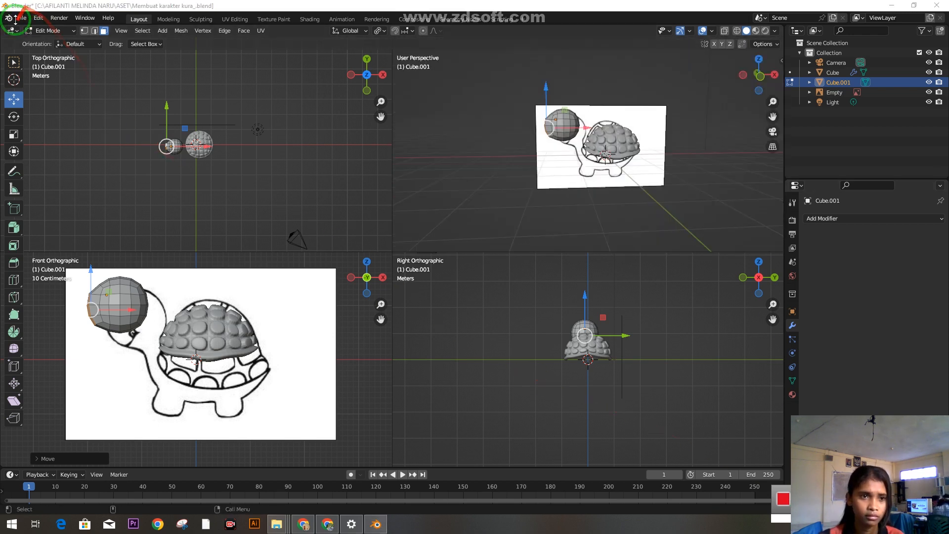
{"action": "scroll", "coordinate": [622, 200], "scroll_direction": "up", "scroll_amount": 3}
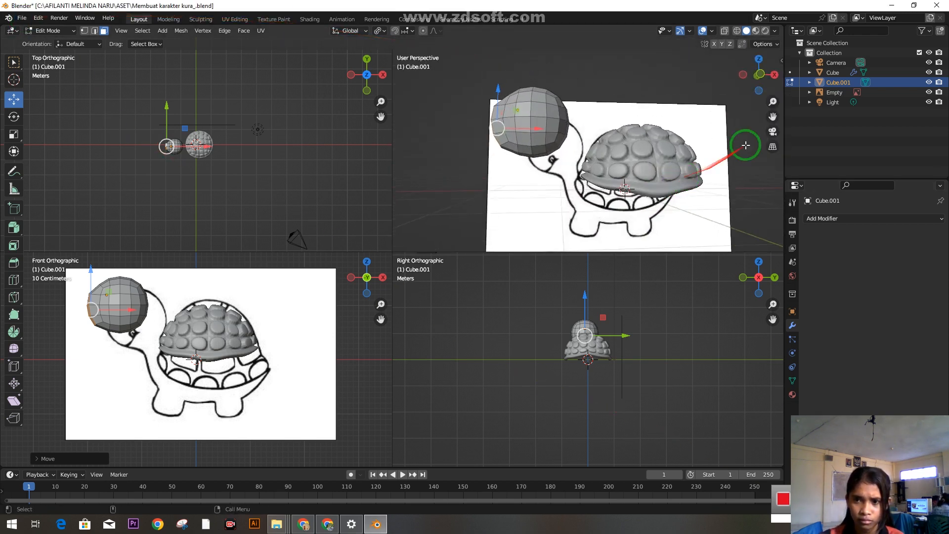
Step: Add a mesh circle for the turtle's body and enter Edit Mode on it
{"action": "left_click", "coordinate": [759, 74]}
{"action": "scroll", "coordinate": [731, 157], "scroll_direction": "down", "scroll_amount": 4}
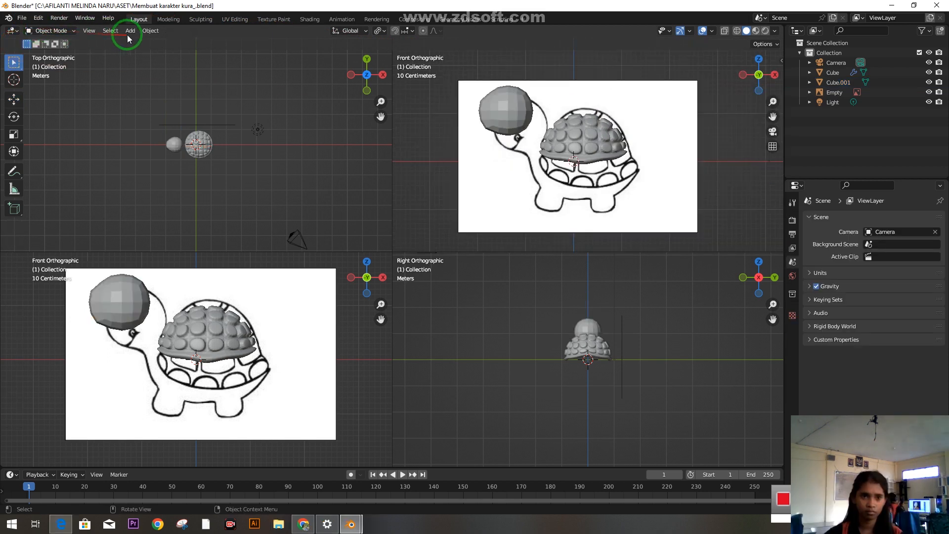
{"action": "left_click", "coordinate": [129, 30]}
{"action": "mouse_move", "coordinate": [149, 41]}
{"action": "left_click", "coordinate": [255, 66]}
{"action": "left_click", "coordinate": [50, 30]}
{"action": "left_click", "coordinate": [50, 41]}
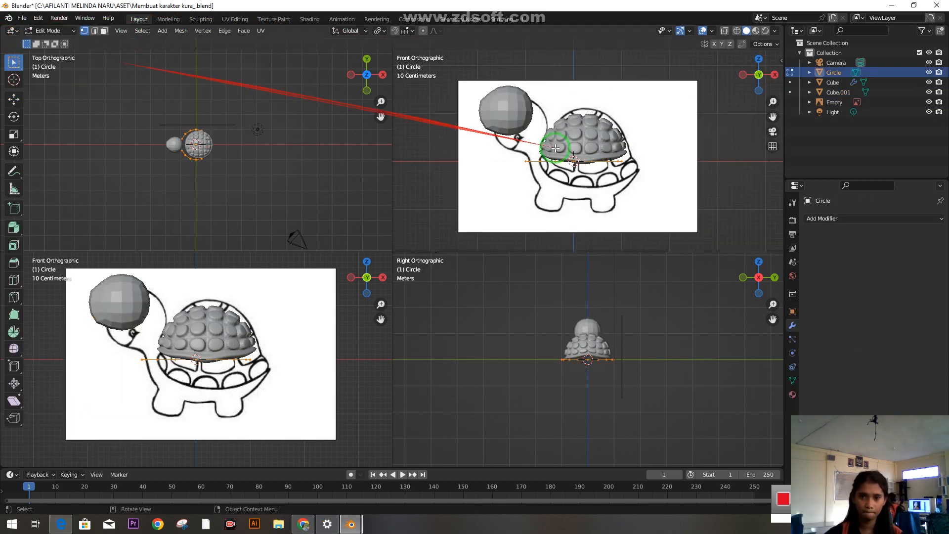
Step: Rotate the circle about 90° in the front view so it stands upright, and scale it down
{"action": "key", "text": "r"}
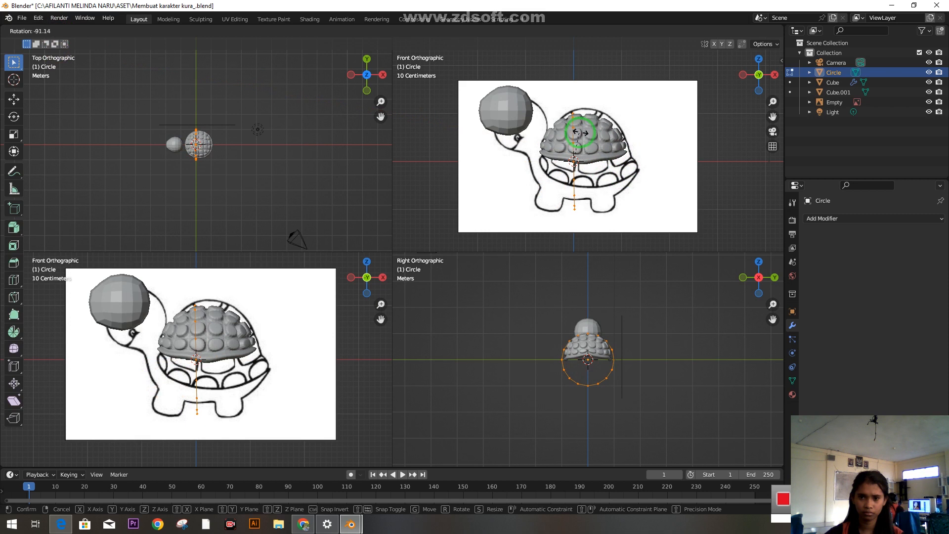
{"action": "left_click", "coordinate": [620, 147]}
{"action": "left_click", "coordinate": [643, 138]}
{"action": "middle_click_drag", "start_coordinate": [720, 121], "coordinate": [626, 183]}
{"action": "key", "text": "s"}
{"action": "left_click", "coordinate": [663, 180]}
{"action": "key", "text": "s"}
{"action": "left_click", "coordinate": [715, 195]}
Step: Move the circle about -0.68 m on X and -0.51 m on Z to the body's front end below the shell
{"action": "left_click", "coordinate": [759, 77]}
{"action": "key", "text": "g"}
{"action": "left_click", "coordinate": [698, 176]}
{"action": "middle_click_drag", "start_coordinate": [695, 203], "coordinate": [556, 215]}
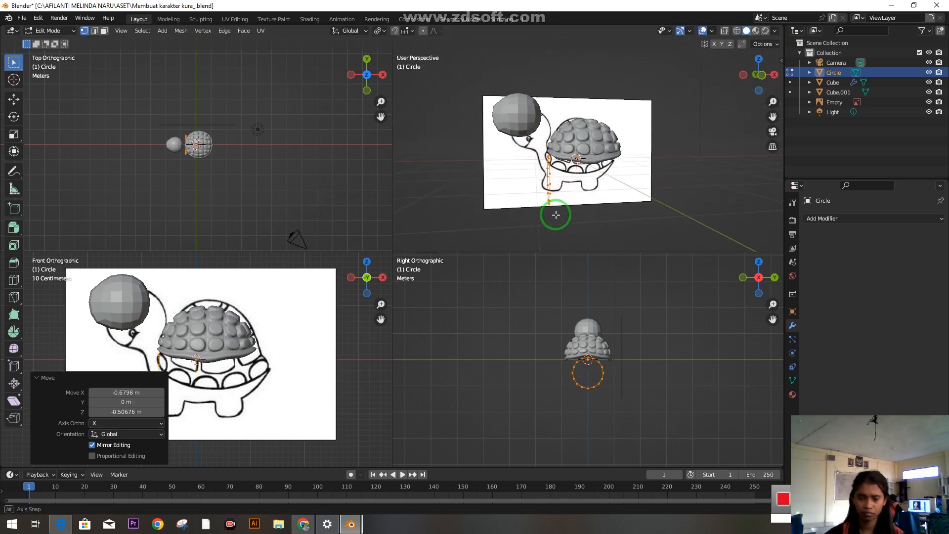
Step: Scale the circle by 1.845 along the Y axis to make it a wide oval
{"action": "left_click", "coordinate": [757, 77]}
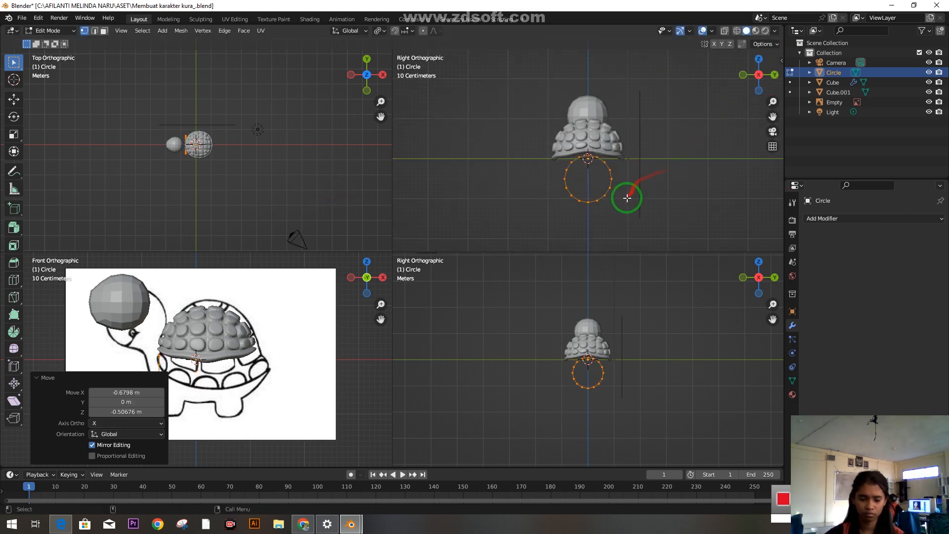
{"action": "key", "text": "s"}
{"action": "key", "text": "y"}
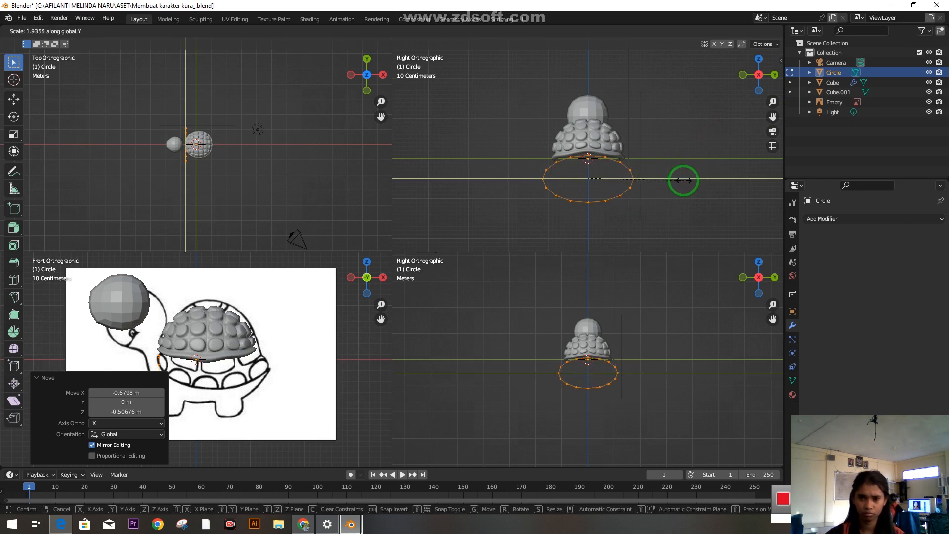
{"action": "left_click", "coordinate": [680, 181]}
Step: Try to extrude the oval along the X axis beneath the shell, and undo it
{"action": "middle_click_drag", "start_coordinate": [608, 214], "coordinate": [584, 188]}
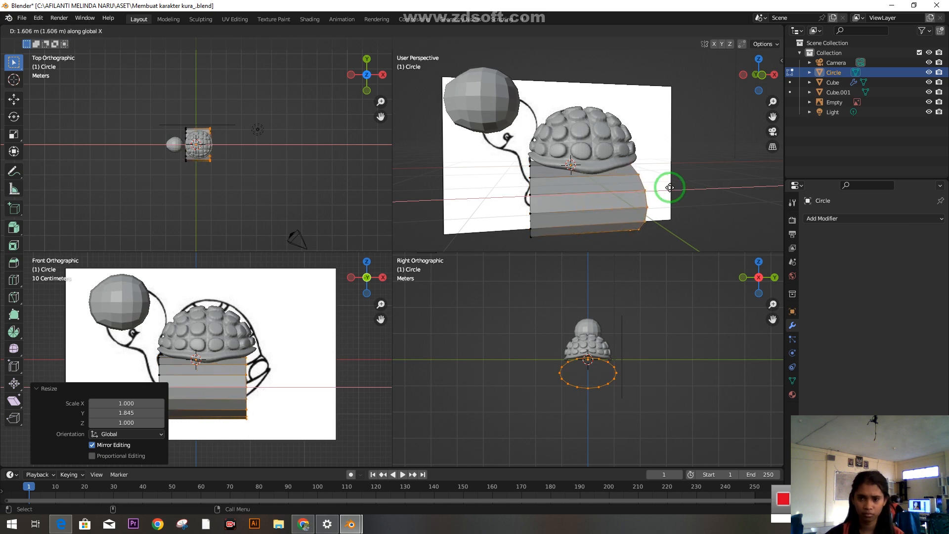
{"action": "left_click", "coordinate": [665, 195]}
{"action": "middle_click_drag", "start_coordinate": [663, 204], "coordinate": [555, 227]}
{"action": "key", "text": "ctrl+z"}
Step: Scale the oval uniformly by 0.815 and extrude it 1.4677 m along X to form the body beneath the shell
{"action": "key", "text": "s"}
{"action": "left_click", "coordinate": [652, 204]}
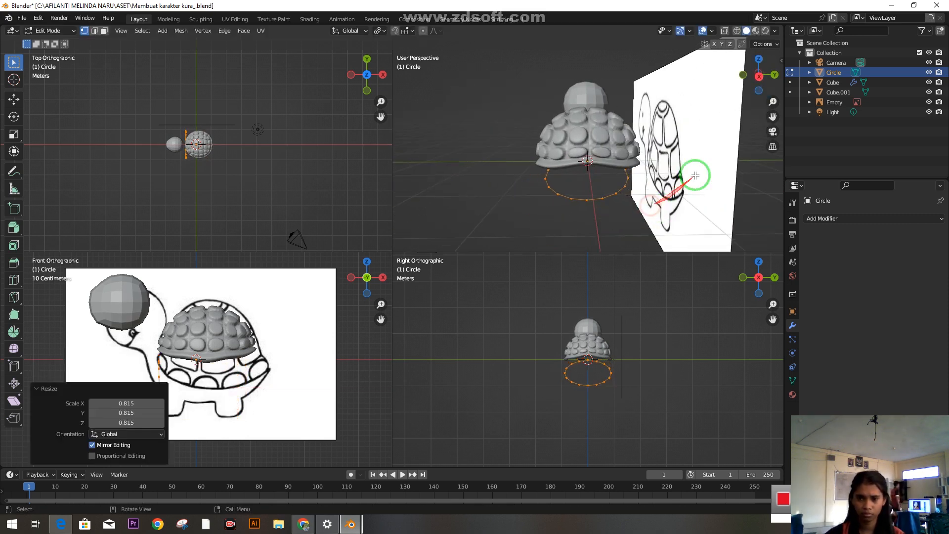
{"action": "middle_click_drag", "start_coordinate": [621, 193], "coordinate": [641, 188]}
{"action": "left_click", "coordinate": [766, 91]}
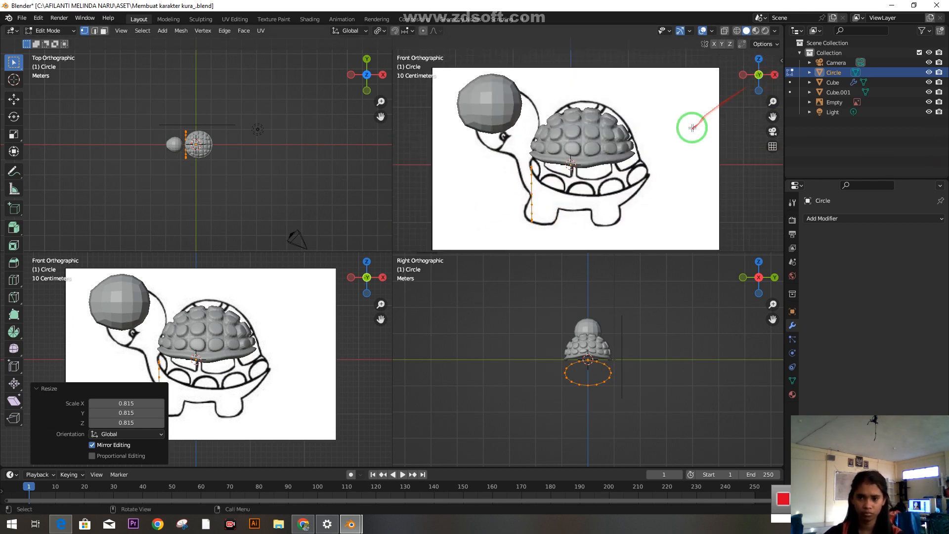
{"action": "left_click", "coordinate": [776, 132]}
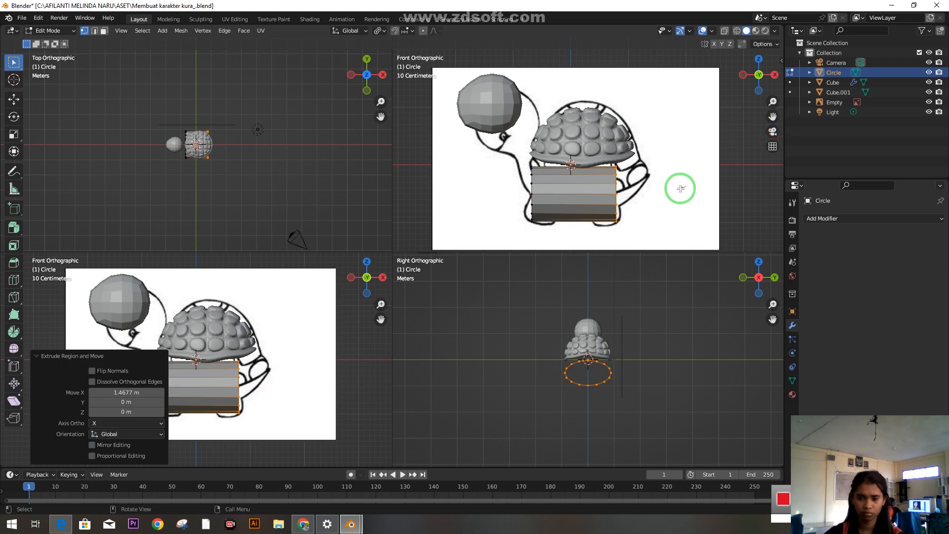
Step: Extrude the body's rear edge loop 0.472 m along X and resize it on the Z and Y axes
{"action": "right_click", "coordinate": [686, 189]}
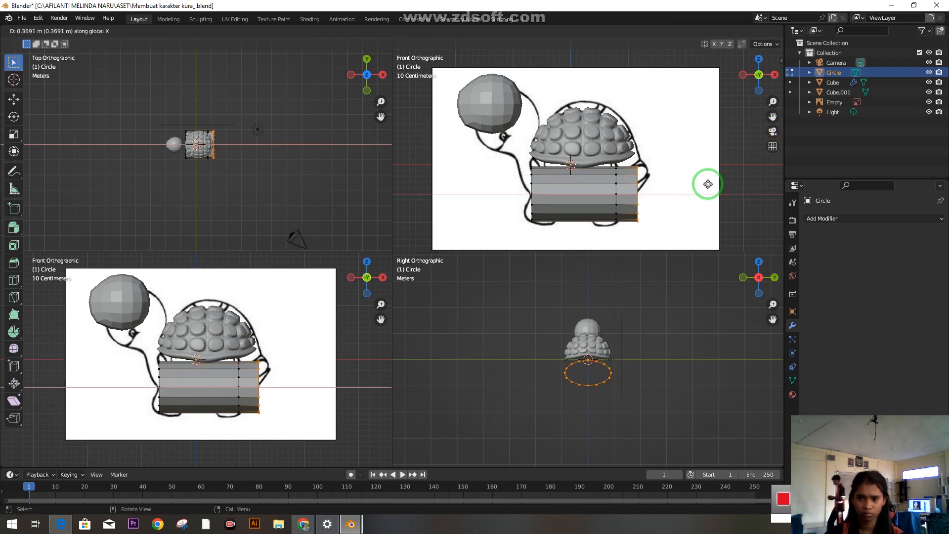
{"action": "left_click", "coordinate": [720, 200]}
{"action": "middle_click_drag", "start_coordinate": [720, 200], "coordinate": [683, 200]}
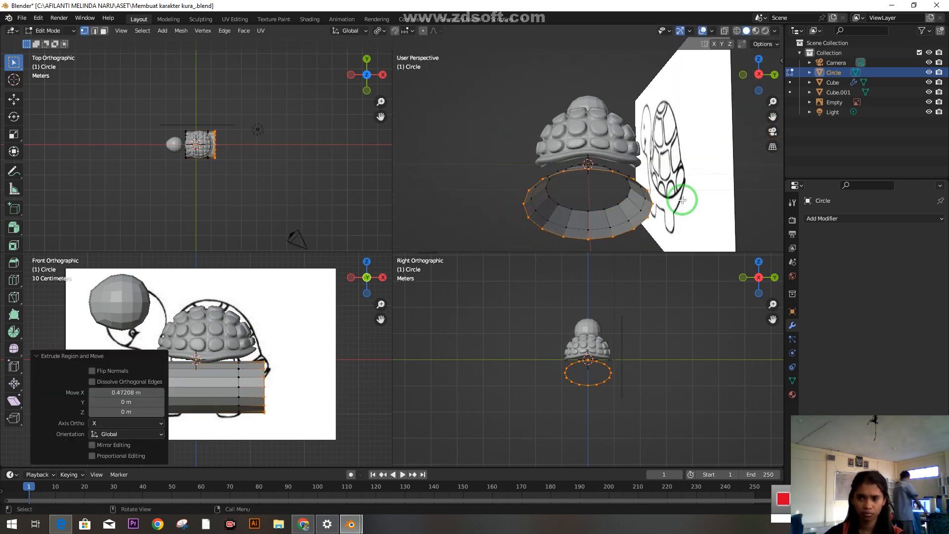
{"action": "key", "text": "s"}
{"action": "key", "text": "z"}
{"action": "left_click", "coordinate": [683, 199]}
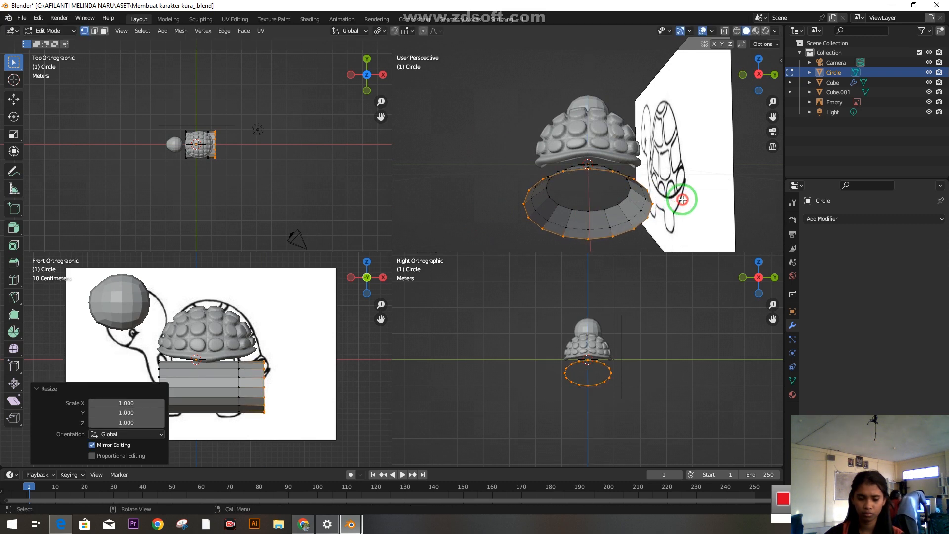
{"action": "key", "text": "s"}
{"action": "key", "text": "y"}
{"action": "left_click", "coordinate": [668, 199]}
Step: Scale down the body's rear edge loop so the rear end tapers inward
{"action": "middle_click_drag", "start_coordinate": [668, 199], "coordinate": [681, 226]}
{"action": "key", "text": "s"}
{"action": "right_click", "coordinate": [627, 214]}
{"action": "middle_click_drag", "start_coordinate": [627, 215], "coordinate": [501, 150]}
{"action": "left_click", "coordinate": [686, 206]}
{"action": "key", "text": "s"}
{"action": "left_click", "coordinate": [642, 206]}
{"action": "key", "text": "s"}
{"action": "left_click", "coordinate": [653, 209]}
Step: Resize the narrowed rear loop again and rotate it to shape the body's tail end
{"action": "middle_click_drag", "start_coordinate": [573, 238], "coordinate": [624, 208]}
{"action": "key", "text": "s"}
{"action": "left_click", "coordinate": [654, 202]}
{"action": "left_click", "coordinate": [654, 218]}
{"action": "key", "text": "r"}
{"action": "left_click", "coordinate": [638, 248]}
Step: Extend the body's front loop toward the neck and rotate it 14.5°, undoing a trial scale
{"action": "middle_click_drag", "start_coordinate": [636, 38], "coordinate": [590, 158]}
{"action": "left_click", "coordinate": [535, 192]}
{"action": "key", "text": "s"}
{"action": "left_click", "coordinate": [559, 200]}
{"action": "key", "text": "ctrl+z"}
{"action": "key", "text": "r"}
{"action": "left_click", "coordinate": [567, 215]}
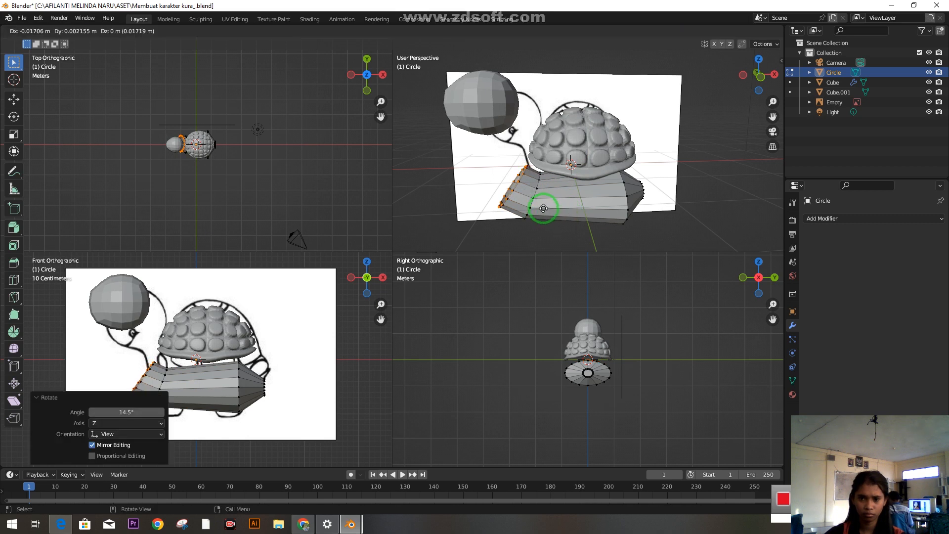
Step: Try to extrude the front loop further and rotate it 18.9° in front view, and undo it
{"action": "key", "text": "e"}
{"action": "left_click", "coordinate": [553, 202]}
{"action": "left_click", "coordinate": [588, 238]}
{"action": "middle_click_drag", "start_coordinate": [588, 238], "coordinate": [594, 162]}
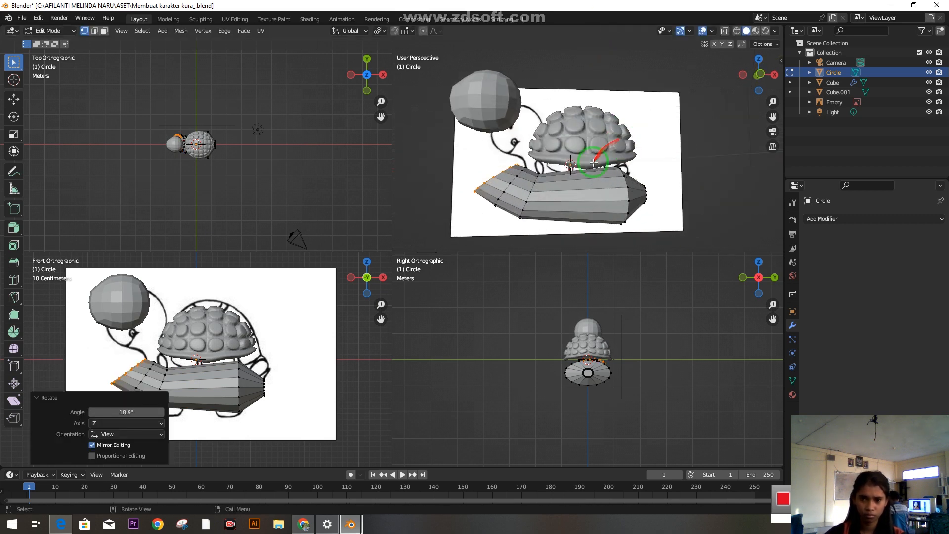
{"action": "left_click", "coordinate": [762, 75]}
{"action": "key", "text": "r"}
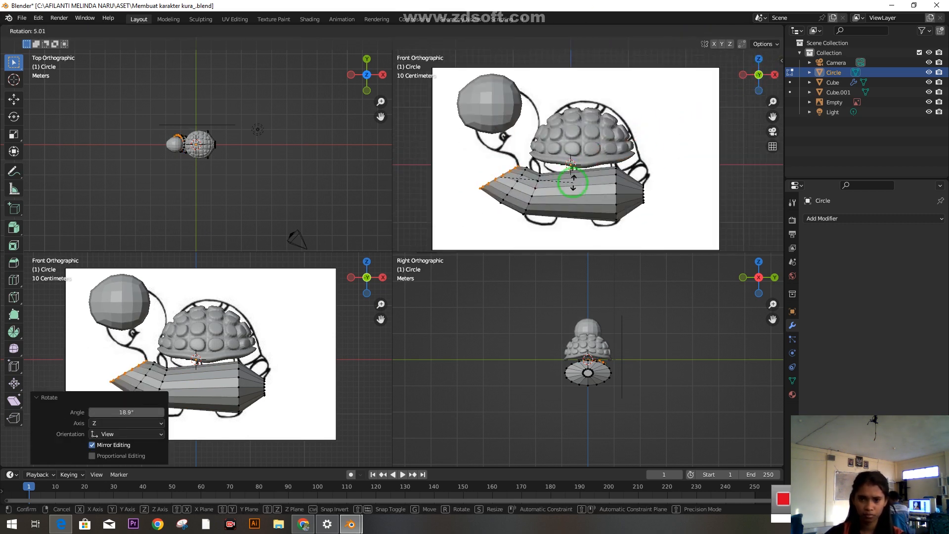
{"action": "left_click", "coordinate": [572, 180]}
{"action": "key", "text": "ctrl+z"}
Step: Extrude the front loop up along the neck, the last segment -0.146 m on X and 0.283 m on Z, rotating each loop to follow the curve
{"action": "key", "text": "e"}
{"action": "left_click", "coordinate": [551, 180]}
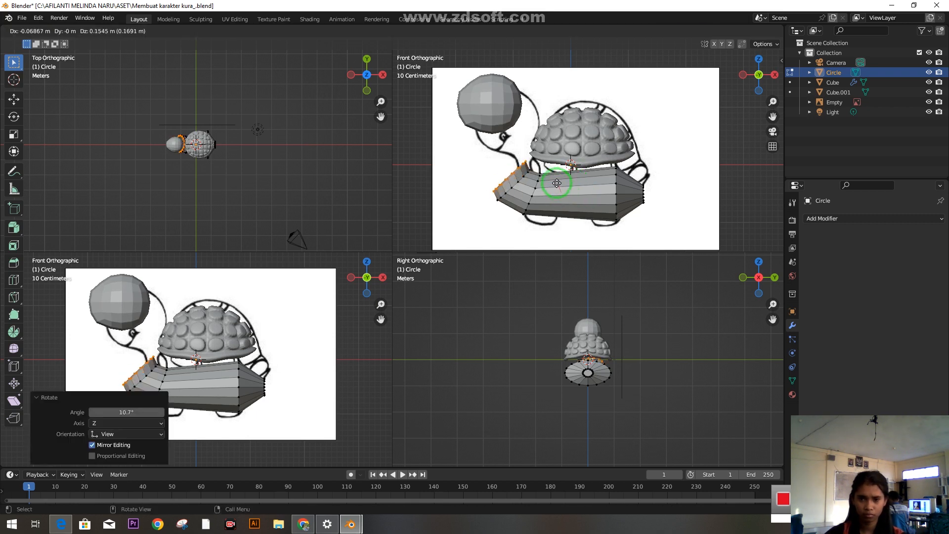
{"action": "key", "text": "r"}
{"action": "left_click", "coordinate": [573, 199]}
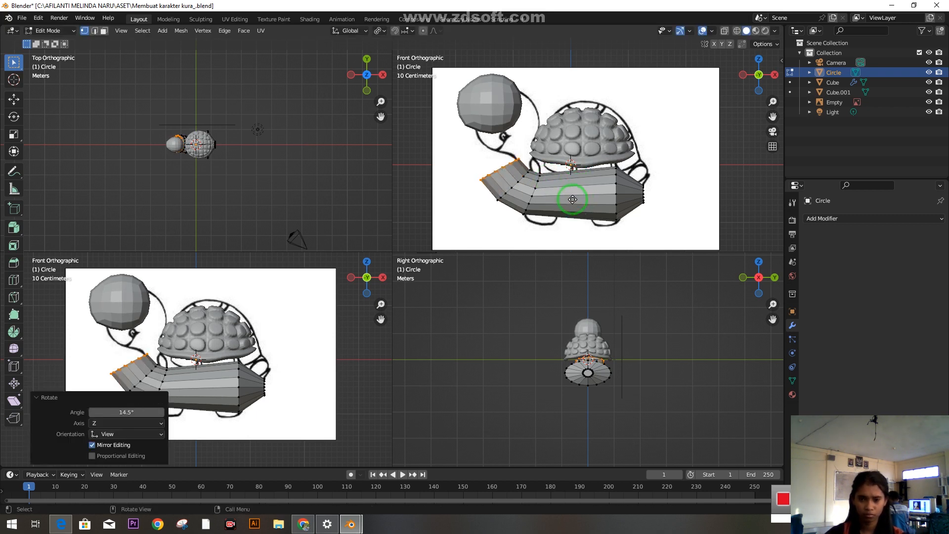
{"action": "left_click", "coordinate": [564, 182]}
{"action": "key", "text": "r"}
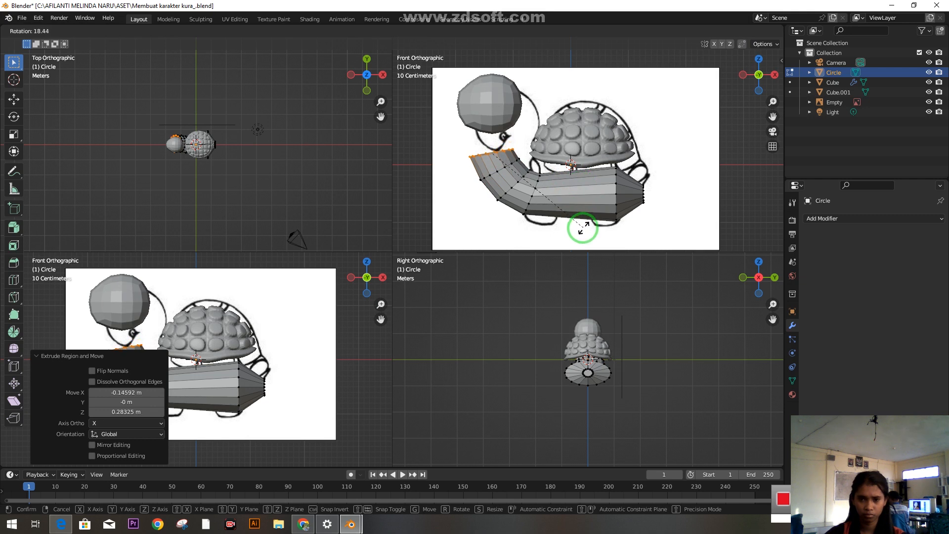
{"action": "left_click", "coordinate": [575, 238]}
Step: Extend the neck up to the head with scaled and rotated loops, scale the end loop by 0.892, and return to Object Mode
{"action": "left_click", "coordinate": [535, 177]}
{"action": "key", "text": "s"}
{"action": "left_click", "coordinate": [570, 190]}
{"action": "key", "text": "r"}
{"action": "left_click", "coordinate": [572, 198]}
{"action": "left_click", "coordinate": [560, 173]}
{"action": "middle_click_drag", "start_coordinate": [561, 173], "coordinate": [658, 178]}
{"action": "left_click", "coordinate": [531, 186]}
{"action": "key", "text": "s"}
{"action": "left_click", "coordinate": [658, 182]}
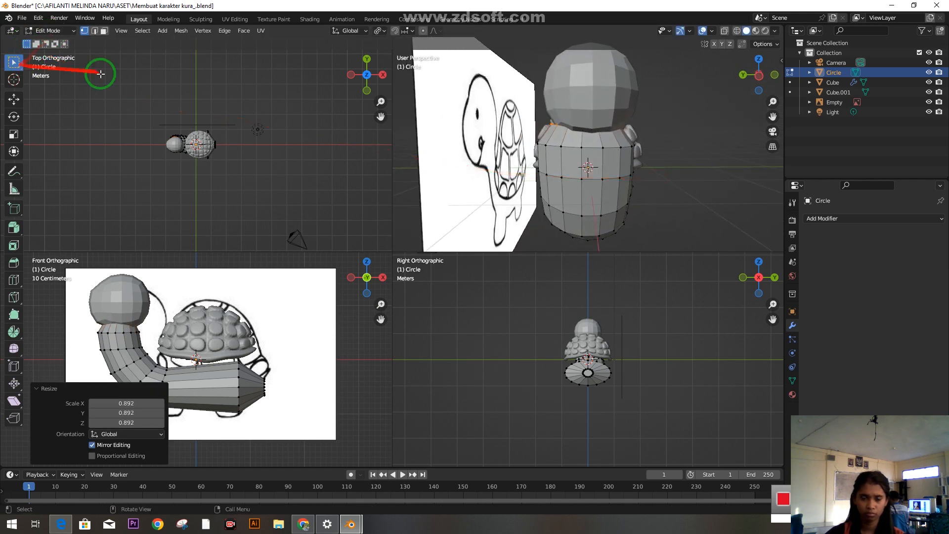
{"action": "left_click", "coordinate": [52, 31]}
{"action": "left_click", "coordinate": [56, 41]}
Step: Move the head sphere to sit on the top end of the neck
{"action": "left_click", "coordinate": [618, 110]}
{"action": "middle_click_drag", "start_coordinate": [668, 140], "coordinate": [600, 161]}
{"action": "key", "text": "g"}
{"action": "left_click", "coordinate": [653, 150]}
{"action": "key", "text": "g"}
{"action": "left_click", "coordinate": [567, 162]}
{"action": "key", "text": "g"}
{"action": "left_click", "coordinate": [654, 189]}
Step: Move the shell down so that it rests on the turtle's body
{"action": "scroll", "coordinate": [604, 150], "scroll_direction": "up", "scroll_amount": 1}
{"action": "left_click", "coordinate": [600, 162]}
{"action": "key", "text": "g"}
{"action": "left_click", "coordinate": [619, 193]}
{"action": "middle_click_drag", "start_coordinate": [618, 193], "coordinate": [554, 154]}
Step: Move the body and head together toward the rear, and shift the shell to stay aligned on the back
{"action": "left_click", "coordinate": [526, 173]}
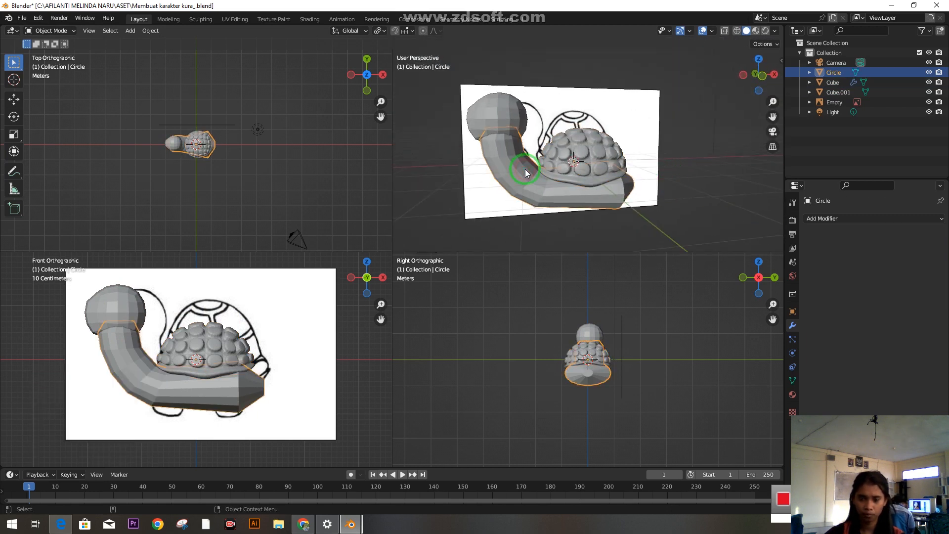
{"action": "left_click", "coordinate": [503, 124], "text": "shift"}
{"action": "key", "text": "g"}
{"action": "left_click", "coordinate": [552, 170]}
{"action": "left_click", "coordinate": [576, 154]}
{"action": "key", "text": "g"}
{"action": "left_click", "coordinate": [600, 155]}
{"action": "middle_click_drag", "start_coordinate": [600, 155], "coordinate": [668, 205]}
{"action": "left_click", "coordinate": [627, 193]}
{"action": "left_click", "coordinate": [52, 31]}
{"action": "left_click", "coordinate": [54, 53]}
{"action": "left_click", "coordinate": [54, 31]}
{"action": "left_click", "coordinate": [57, 43]}
{"action": "middle_click_drag", "start_coordinate": [568, 195], "coordinate": [712, 218]}
Step: Select faces on the front of the head mesh and pull them slightly outward
{"action": "left_click", "coordinate": [596, 140]}
{"action": "scroll", "coordinate": [681, 173], "scroll_direction": "up", "scroll_amount": 4}
{"action": "middle_click_drag", "start_coordinate": [682, 173], "coordinate": [638, 180]}
{"action": "left_click", "coordinate": [55, 30]}
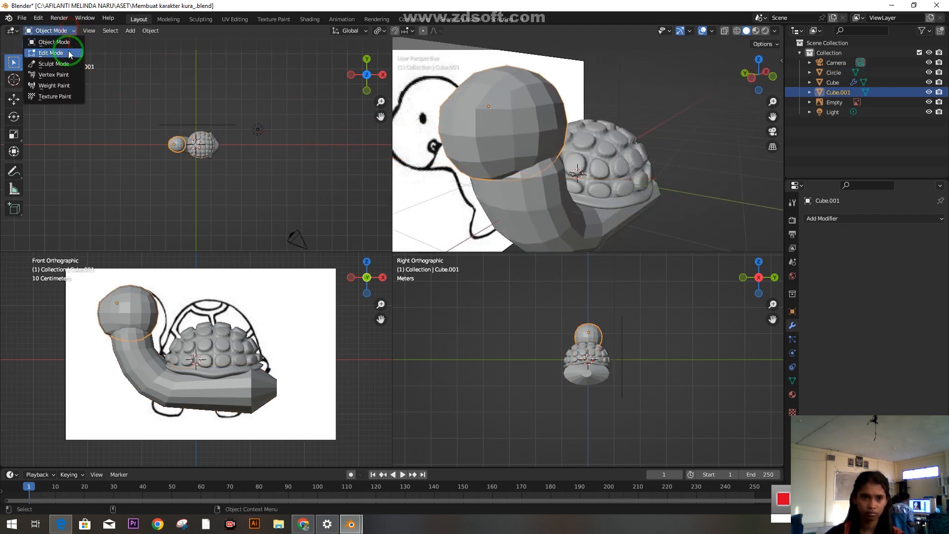
{"action": "left_click", "coordinate": [68, 51]}
{"action": "middle_click_drag", "start_coordinate": [474, 163], "coordinate": [599, 141]}
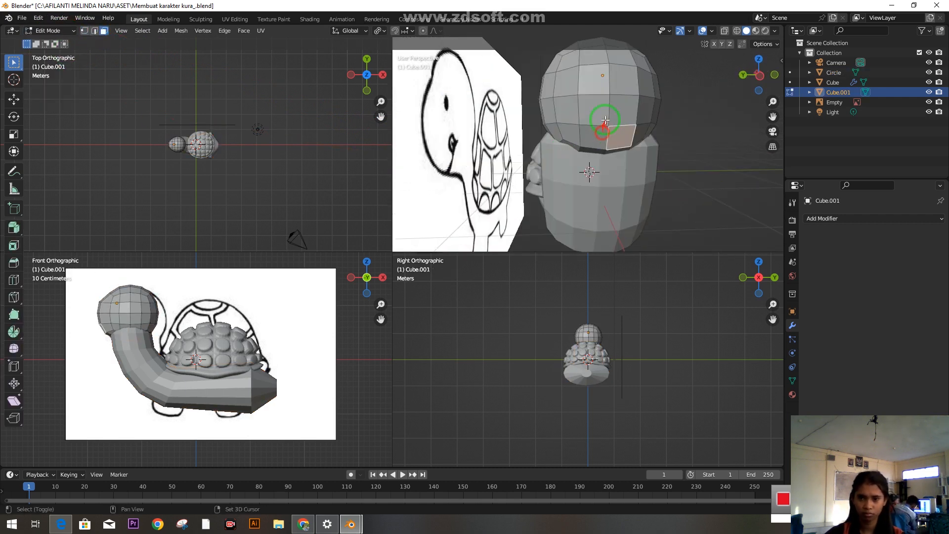
{"action": "middle_click_drag", "start_coordinate": [602, 85], "coordinate": [445, 146]}
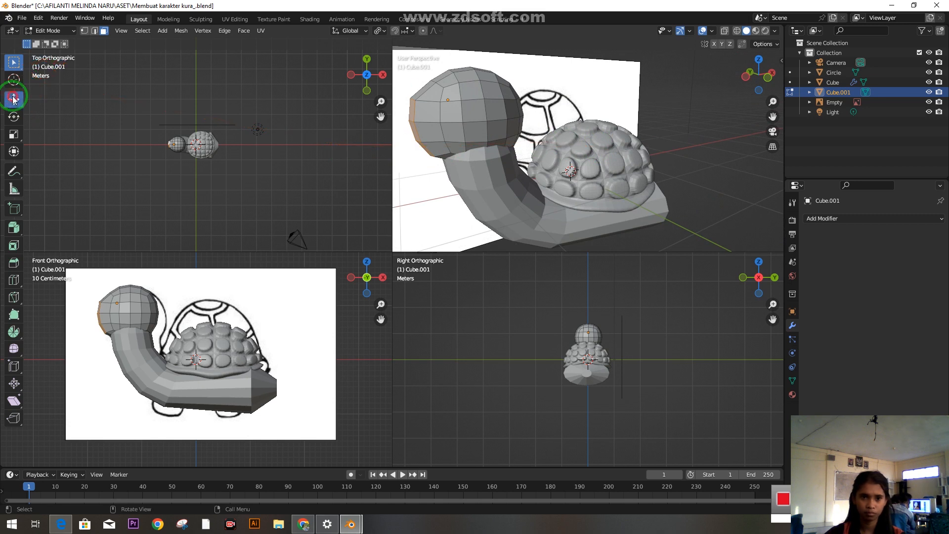
{"action": "left_click_drag", "start_coordinate": [464, 124], "coordinate": [460, 124]}
{"action": "left_click", "coordinate": [55, 31]}
{"action": "left_click", "coordinate": [57, 42]}
Step: Add a Subdivision modifier to the body and another to the head to smooth both meshes
{"action": "middle_click_drag", "start_coordinate": [496, 183], "coordinate": [550, 181]}
{"action": "scroll", "coordinate": [550, 181], "scroll_direction": "down", "scroll_amount": 4}
{"action": "left_click", "coordinate": [550, 183]}
{"action": "left_click", "coordinate": [826, 219]}
{"action": "left_click", "coordinate": [762, 397]}
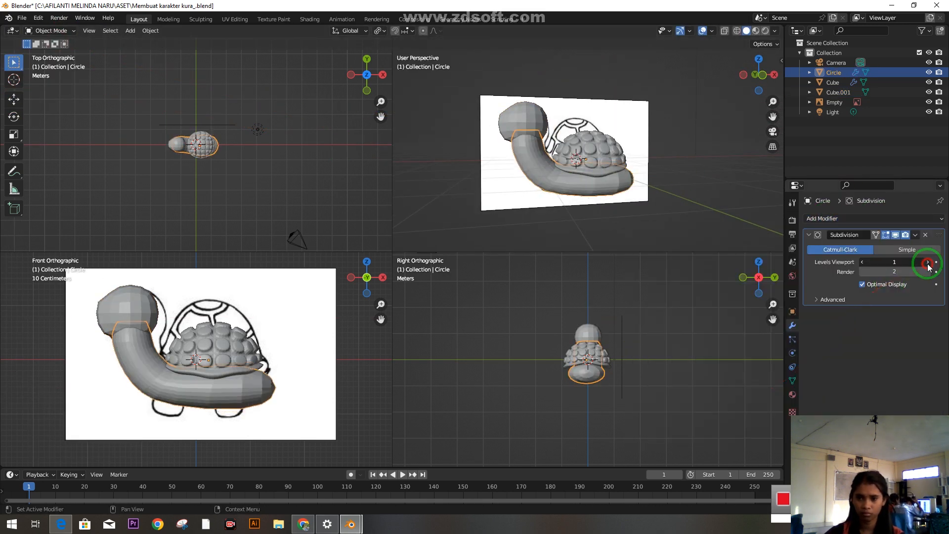
{"action": "left_click", "coordinate": [520, 127]}
{"action": "left_click", "coordinate": [850, 219]}
{"action": "left_click", "coordinate": [762, 398]}
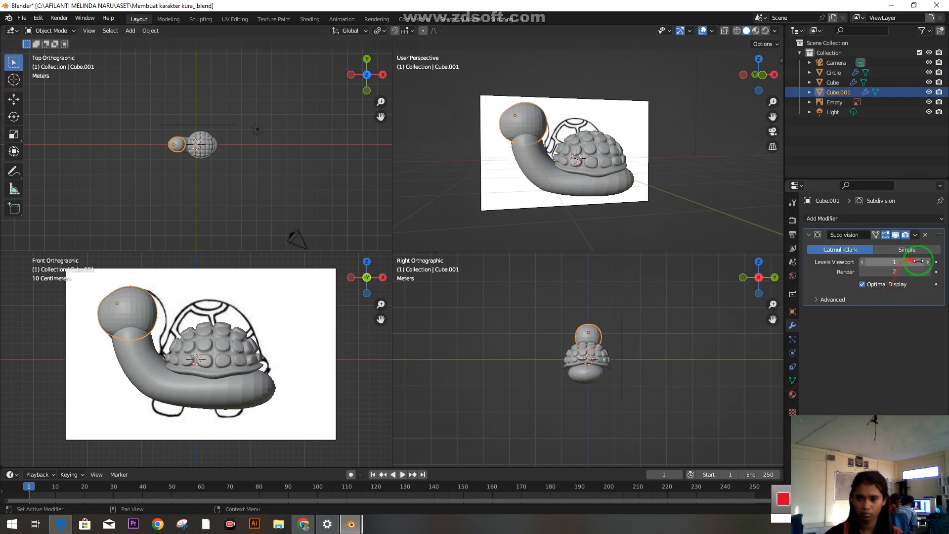
Step: Delete the turtle reference image from the scene
{"action": "left_click", "coordinate": [606, 206]}
{"action": "middle_click_drag", "start_coordinate": [589, 208], "coordinate": [742, 251]}
{"action": "key", "text": "Delete"}
Step: Add a UV sphere and move it -0.589 m on X, -2.17 m on Y and 0.077 m on Z, beside the turtle
{"action": "left_click", "coordinate": [131, 31]}
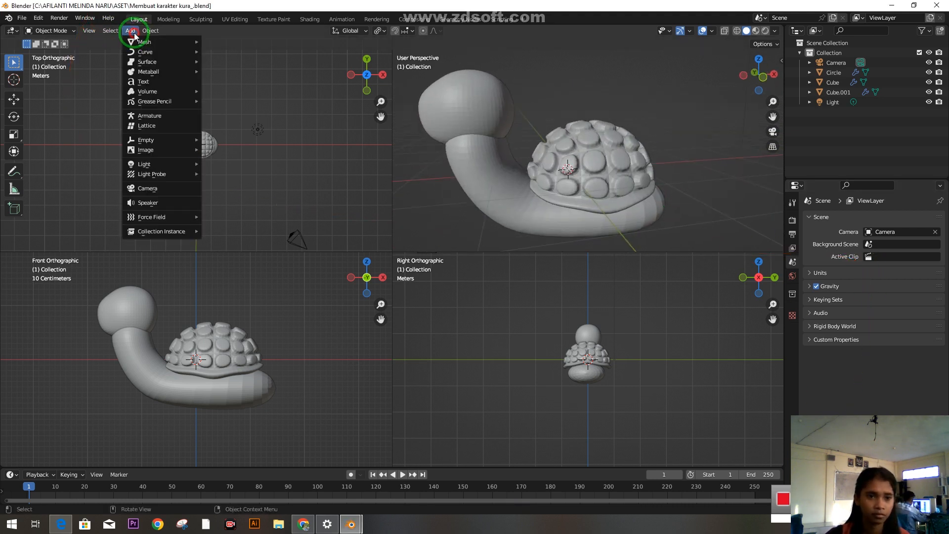
{"action": "mouse_move", "coordinate": [146, 39]}
{"action": "left_click", "coordinate": [220, 67]}
{"action": "scroll", "coordinate": [637, 209], "scroll_direction": "down", "scroll_amount": 4}
{"action": "middle_click_drag", "start_coordinate": [636, 210], "coordinate": [665, 209]}
{"action": "key", "text": "g"}
{"action": "left_click", "coordinate": [562, 190]}
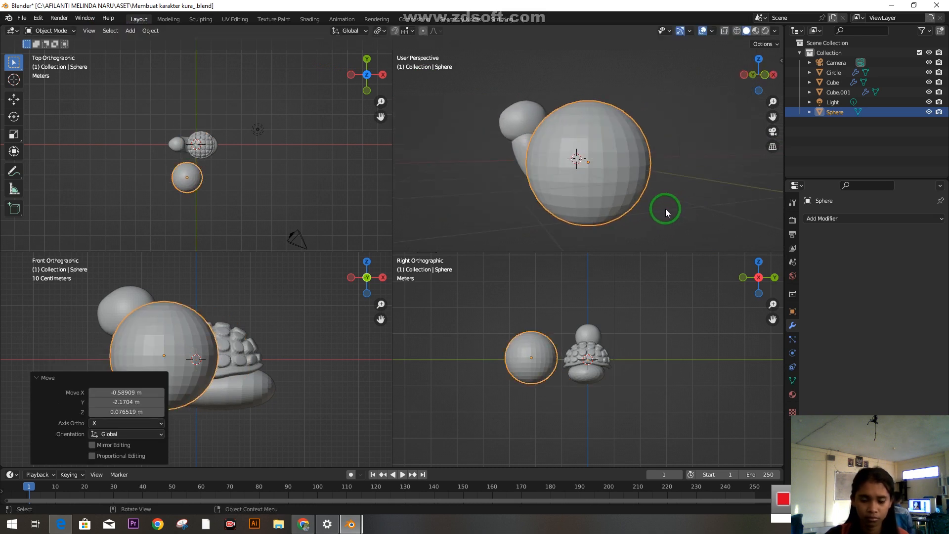
Step: Rotate the sphere about the view axis by -91.9°, -2.5° and 4.04°
{"action": "key", "text": "r"}
{"action": "left_click", "coordinate": [606, 134]}
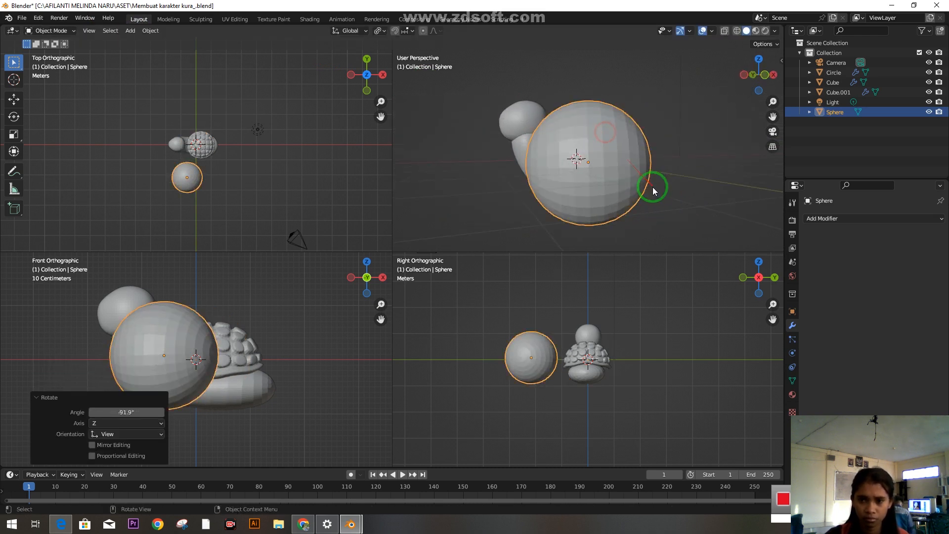
{"action": "scroll", "coordinate": [657, 187], "scroll_direction": "down", "scroll_amount": 2}
{"action": "left_click", "coordinate": [765, 75]}
{"action": "left_click", "coordinate": [627, 177]}
{"action": "scroll", "coordinate": [652, 180], "scroll_direction": "up", "scroll_amount": 4}
{"action": "middle_click_drag", "start_coordinate": [627, 177], "coordinate": [640, 194]}
{"action": "scroll", "coordinate": [652, 180], "scroll_direction": "down", "scroll_amount": 4}
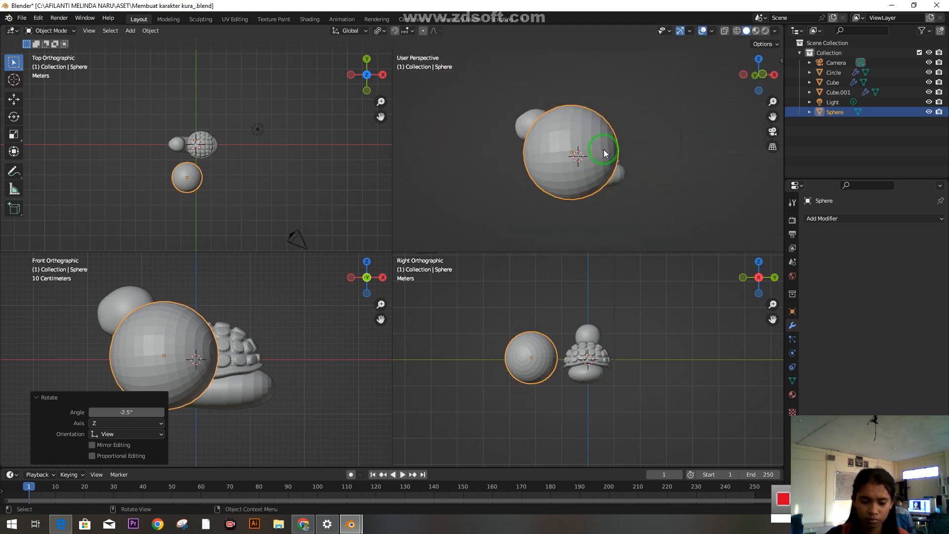
{"action": "key", "text": "r"}
{"action": "left_click", "coordinate": [667, 172]}
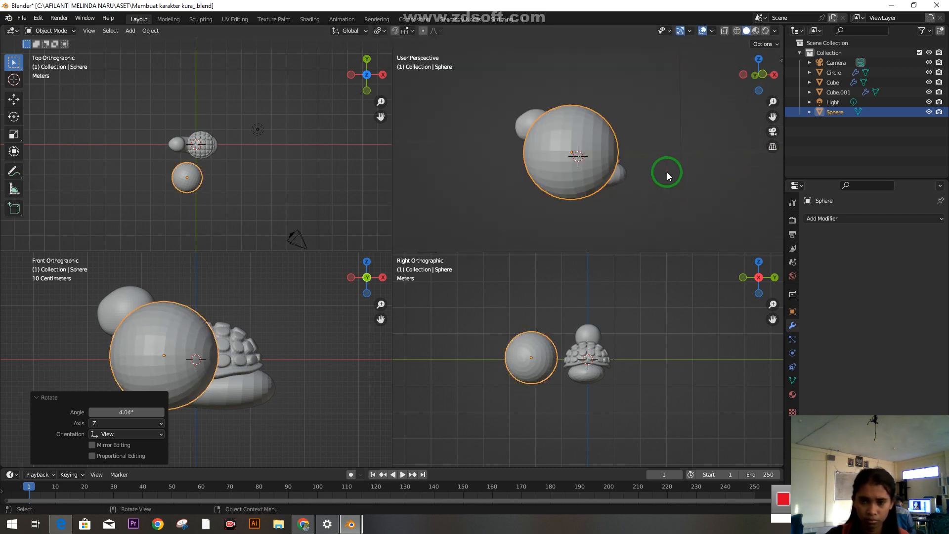
Step: Scale the sphere down to the size of a small eye
{"action": "key", "text": "s"}
{"action": "left_click", "coordinate": [602, 162]}
{"action": "scroll", "coordinate": [641, 174], "scroll_direction": "up", "scroll_amount": 4}
{"action": "middle_click_drag", "start_coordinate": [642, 175], "coordinate": [756, 183]}
{"action": "key", "text": "s"}
{"action": "left_click", "coordinate": [735, 170]}
Step: Move the small sphere to the front of the head, with a final shift of -0.946 m on X and 0.278 m on Y
{"action": "key", "text": "g"}
{"action": "left_click", "coordinate": [575, 101]}
{"action": "middle_click_drag", "start_coordinate": [575, 101], "coordinate": [484, 109]}
{"action": "key", "text": "g"}
{"action": "left_click", "coordinate": [581, 182]}
{"action": "middle_click_drag", "start_coordinate": [564, 192], "coordinate": [728, 210]}
Step: Embed the eye sphere in the head's surface, finishing with a shift of -0.064 m on X and -0.010 m on Y
{"action": "key", "text": "g"}
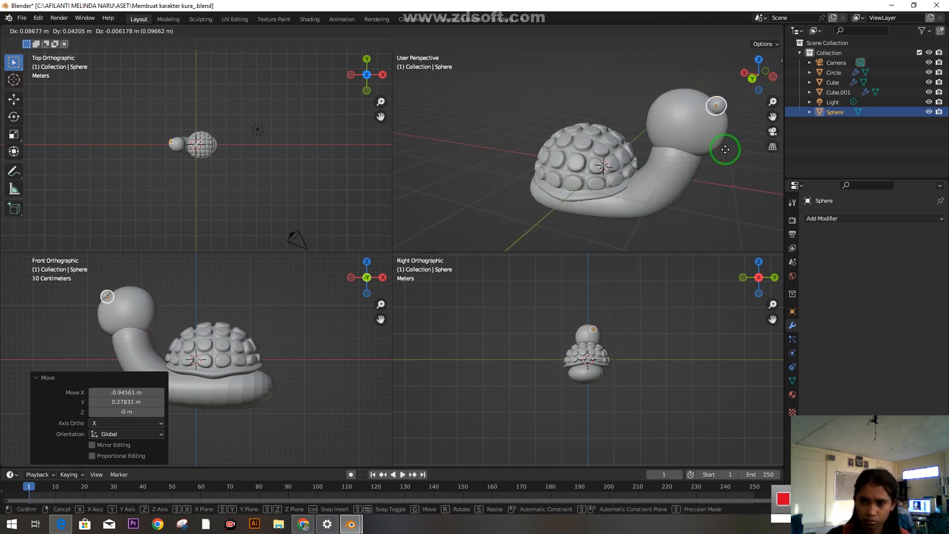
{"action": "left_click", "coordinate": [717, 151]}
{"action": "middle_click_drag", "start_coordinate": [717, 150], "coordinate": [572, 175]}
{"action": "key", "text": "g"}
{"action": "left_click", "coordinate": [627, 201]}
{"action": "left_click", "coordinate": [723, 120]}
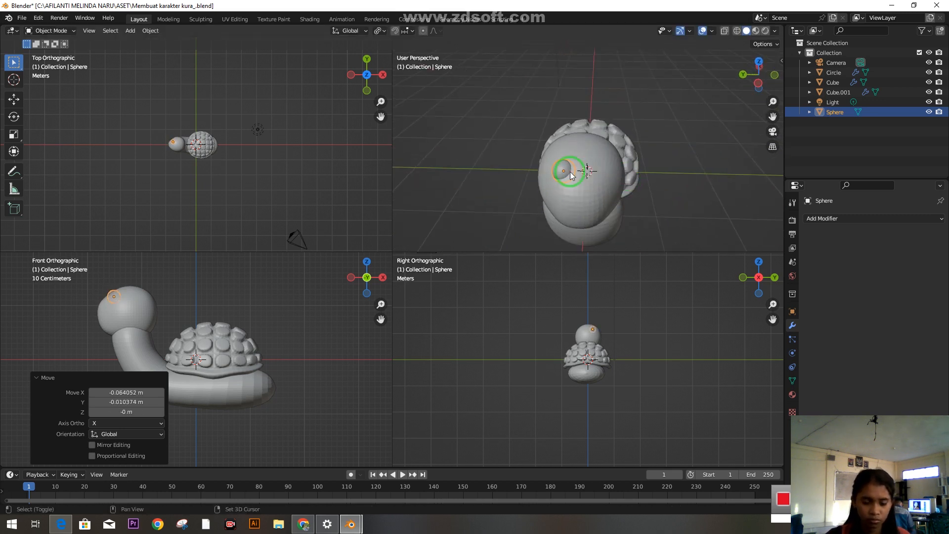
Step: Duplicate the eye -0.316 m along Y to the other side of the head and nudge the copy into place
{"action": "key", "text": "shift+d"}
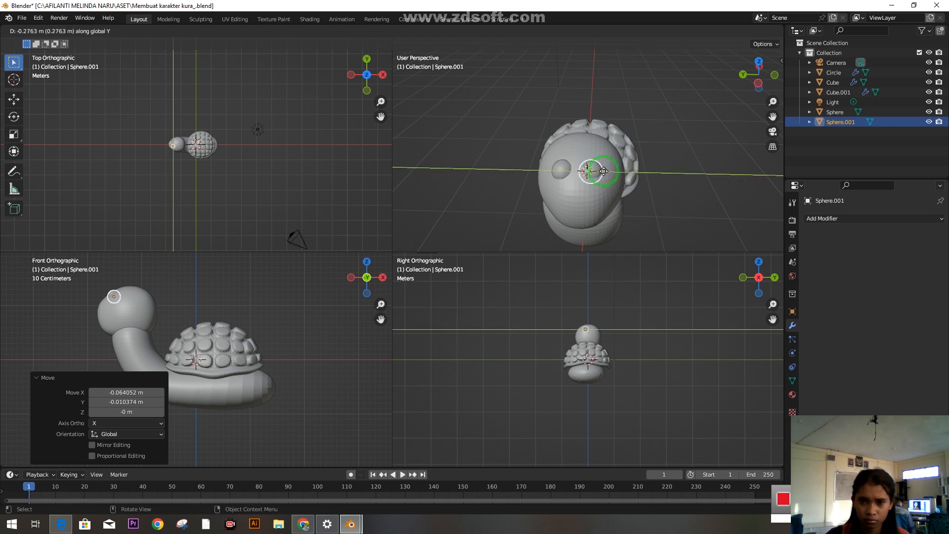
{"action": "left_click", "coordinate": [605, 170]}
{"action": "middle_click_drag", "start_coordinate": [605, 170], "coordinate": [581, 190]}
{"action": "scroll", "coordinate": [603, 187], "scroll_direction": "up", "scroll_amount": 5}
{"action": "scroll", "coordinate": [602, 194], "scroll_direction": "down", "scroll_amount": 4}
{"action": "scroll", "coordinate": [601, 191], "scroll_direction": "up", "scroll_amount": 5}
{"action": "key", "text": "g"}
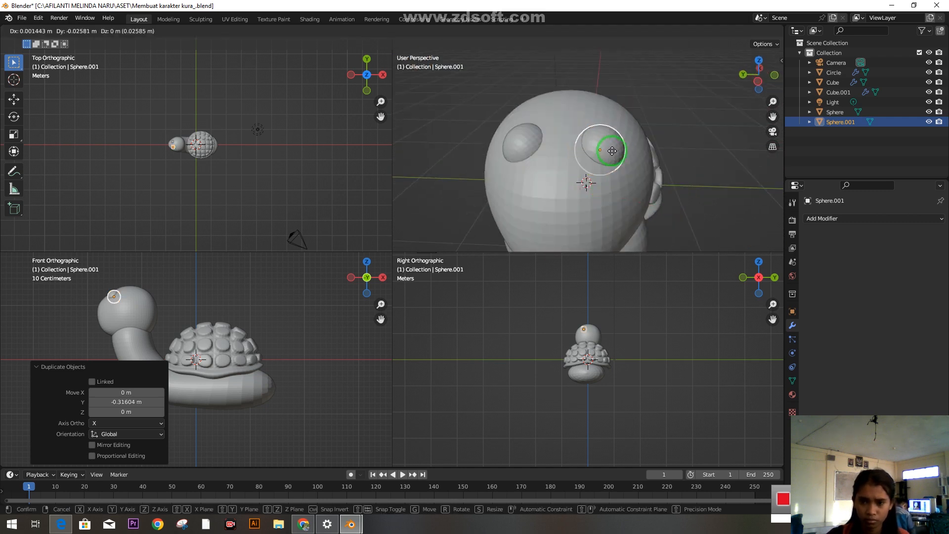
{"action": "left_click", "coordinate": [620, 156]}
Step: Nudge the original eye sphere into the head by about 0.004 m on X, 0.009 m on Y and 0.011 m on Z
{"action": "middle_click_drag", "start_coordinate": [621, 156], "coordinate": [603, 195]}
{"action": "scroll", "coordinate": [604, 195], "scroll_direction": "down", "scroll_amount": 5}
{"action": "mouse_move", "coordinate": [646, 174]}
{"action": "middle_mouse_down"}
{"action": "mouse_move", "coordinate": [703, 187]}
{"action": "mouse_move", "coordinate": [646, 186]}
{"action": "mouse_move", "coordinate": [655, 185]}
{"action": "middle_mouse_up"}
{"action": "scroll", "coordinate": [703, 187], "scroll_direction": "up", "scroll_amount": 5}
{"action": "left_click", "coordinate": [549, 107]}
{"action": "key", "text": "g"}
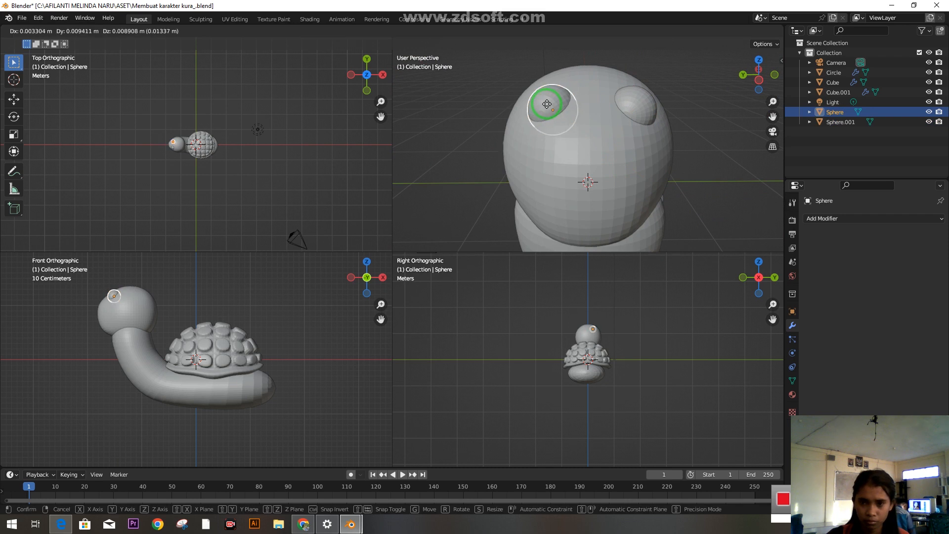
{"action": "left_click", "coordinate": [547, 107]}
{"action": "scroll", "coordinate": [618, 137], "scroll_direction": "down", "scroll_amount": 5}
{"action": "middle_click_drag", "start_coordinate": [618, 137], "coordinate": [574, 168]}
{"action": "scroll", "coordinate": [653, 205], "scroll_direction": "up", "scroll_amount": 4}
{"action": "scroll", "coordinate": [653, 204], "scroll_direction": "down", "scroll_amount": 3}
{"action": "middle_click_drag", "start_coordinate": [653, 204], "coordinate": [624, 190]}
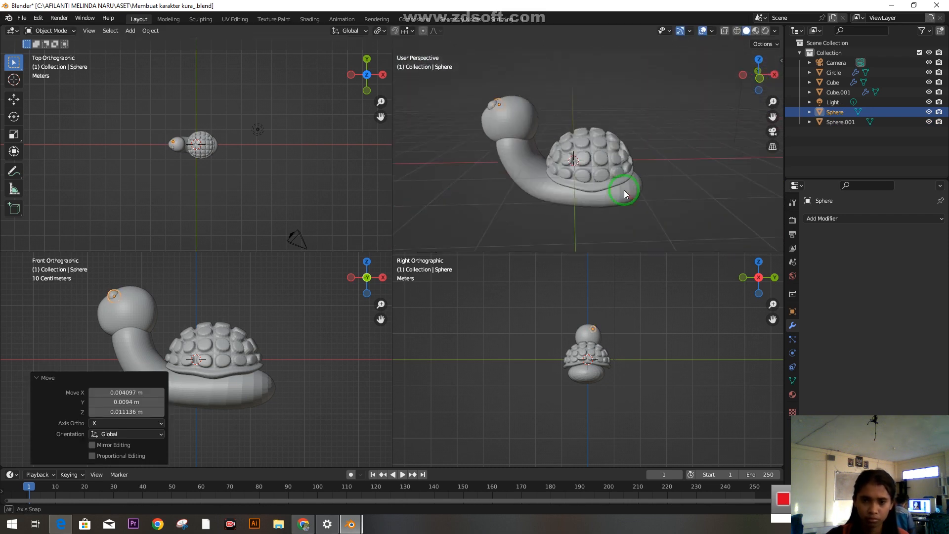
Step: Raise the body mesh's faces across the top of the head along Z, finishing with a 0.018 m move, and return to Object Mode
{"action": "middle_click_drag", "start_coordinate": [509, 169], "coordinate": [578, 179]}
{"action": "left_click", "coordinate": [524, 159]}
{"action": "left_click", "coordinate": [53, 30]}
{"action": "left_click", "coordinate": [54, 52]}
{"action": "scroll", "coordinate": [514, 151], "scroll_direction": "up", "scroll_amount": 3}
{"action": "middle_click_drag", "start_coordinate": [514, 152], "coordinate": [556, 161]}
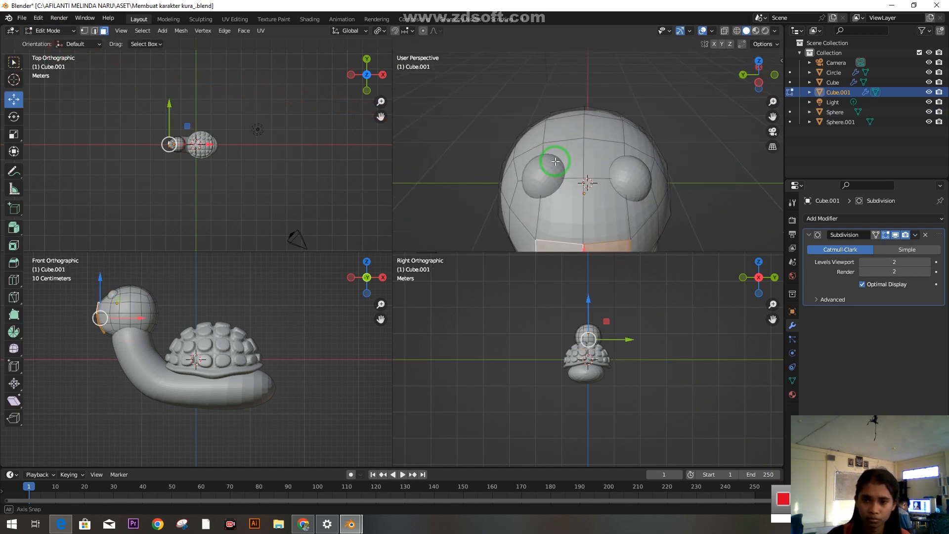
{"action": "left_click", "coordinate": [616, 137], "text": "shift"}
{"action": "middle_click_drag", "start_coordinate": [616, 137], "coordinate": [641, 169]}
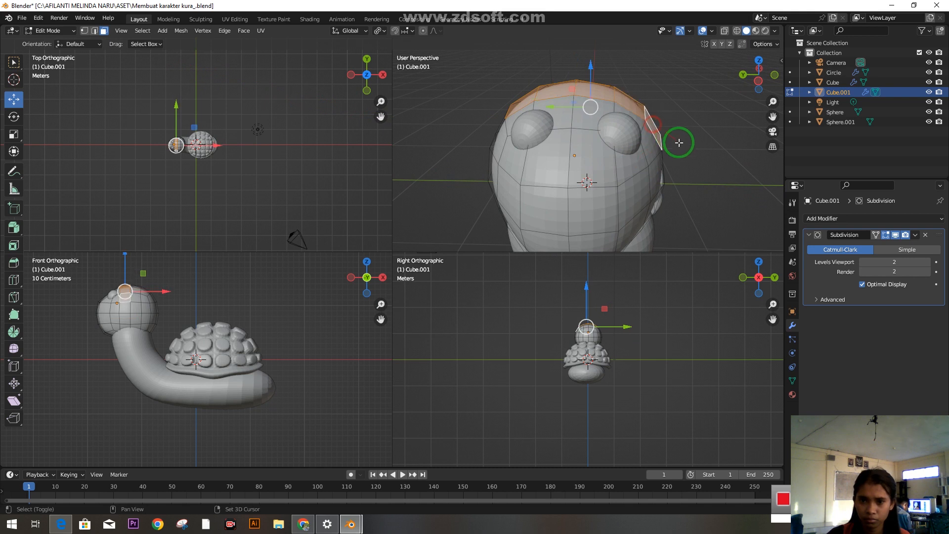
{"action": "left_click_drag", "start_coordinate": [576, 54], "coordinate": [577, 42]}
{"action": "middle_click_drag", "start_coordinate": [576, 99], "coordinate": [576, 143]}
{"action": "left_click_drag", "start_coordinate": [499, 52], "coordinate": [499, 50]}
{"action": "middle_click_drag", "start_coordinate": [507, 172], "coordinate": [596, 175]}
{"action": "middle_click_drag", "start_coordinate": [655, 176], "coordinate": [677, 180]}
{"action": "left_click_drag", "start_coordinate": [583, 63], "coordinate": [581, 59]}
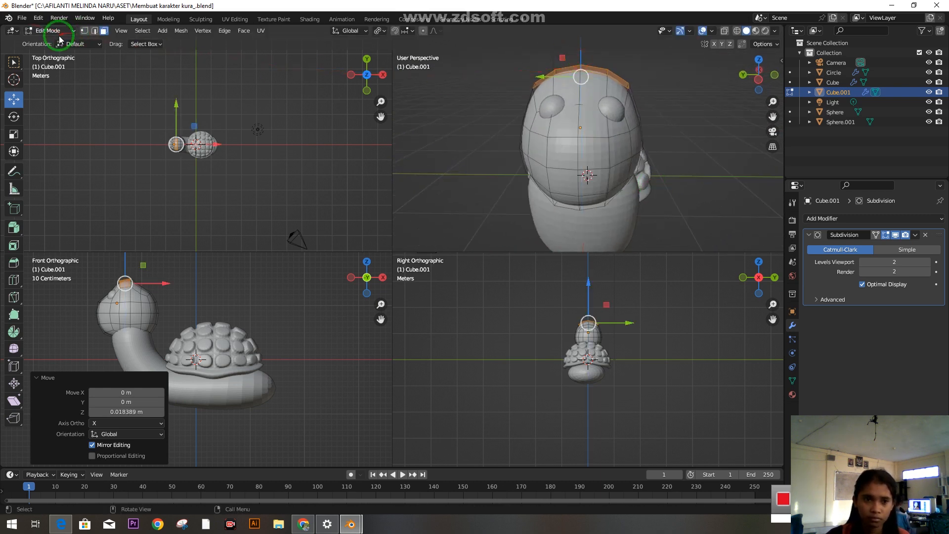
{"action": "key", "text": "Tab"}
{"action": "middle_click_drag", "start_coordinate": [568, 138], "coordinate": [609, 180]}
{"action": "key", "text": "Tab"}
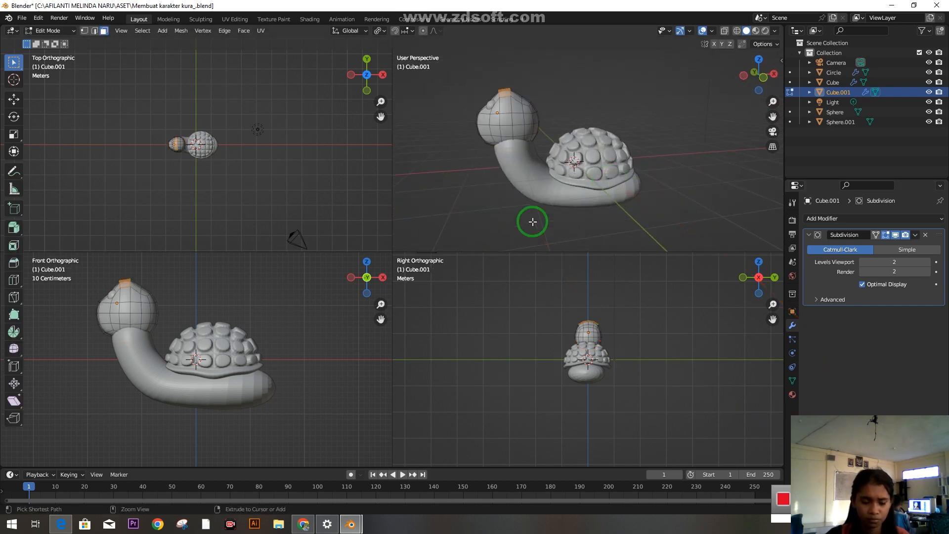
{"action": "key", "text": "Tab"}
Step: Scale the plated shell up uniformly by 1.132, keep its viewport subdivision level at 2, and deselect it
{"action": "middle_click_drag", "start_coordinate": [637, 121], "coordinate": [675, 20]}
{"action": "left_click", "coordinate": [616, 186]}
{"action": "key", "text": "s"}
{"action": "left_click", "coordinate": [676, 131]}
{"action": "middle_click_drag", "start_coordinate": [676, 132], "coordinate": [574, 160]}
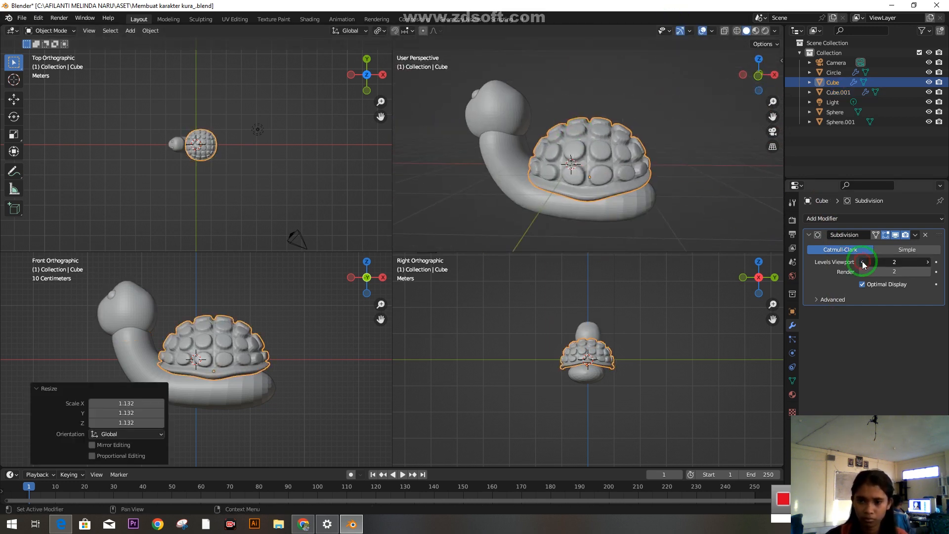
{"action": "middle_click_drag", "start_coordinate": [676, 179], "coordinate": [681, 207]}
{"action": "left_click", "coordinate": [928, 262]}
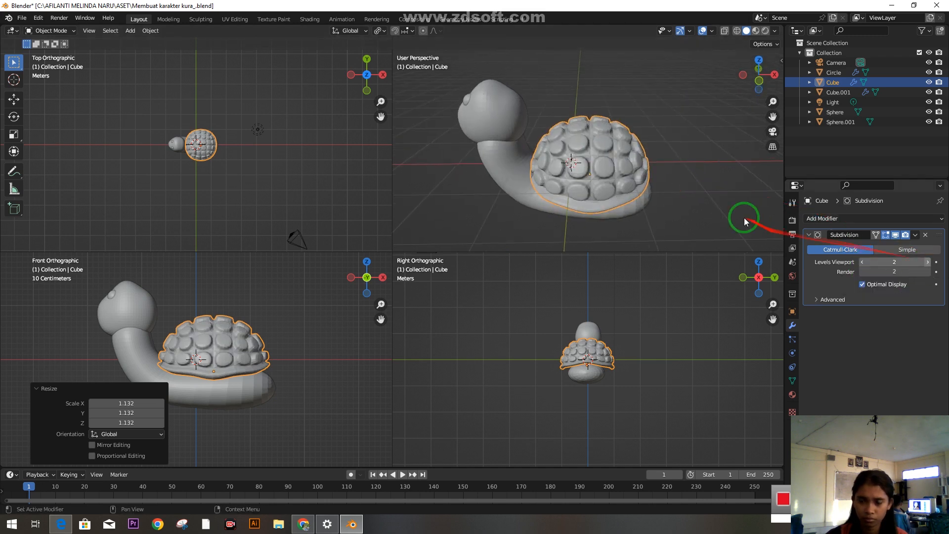
{"action": "left_click", "coordinate": [674, 190]}
{"action": "scroll", "coordinate": [614, 165], "scroll_direction": "down", "scroll_amount": 1}
{"action": "scroll", "coordinate": [614, 165], "scroll_direction": "up", "scroll_amount": 1}
{"action": "middle_click_drag", "start_coordinate": [614, 165], "coordinate": [424, 123]}
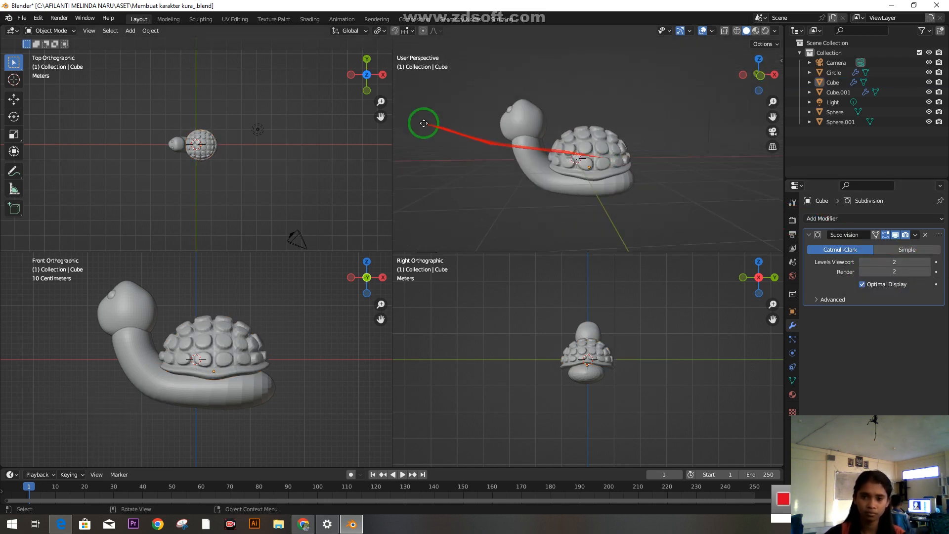
{"action": "left_click", "coordinate": [131, 31]}
{"action": "mouse_move", "coordinate": [142, 45]}
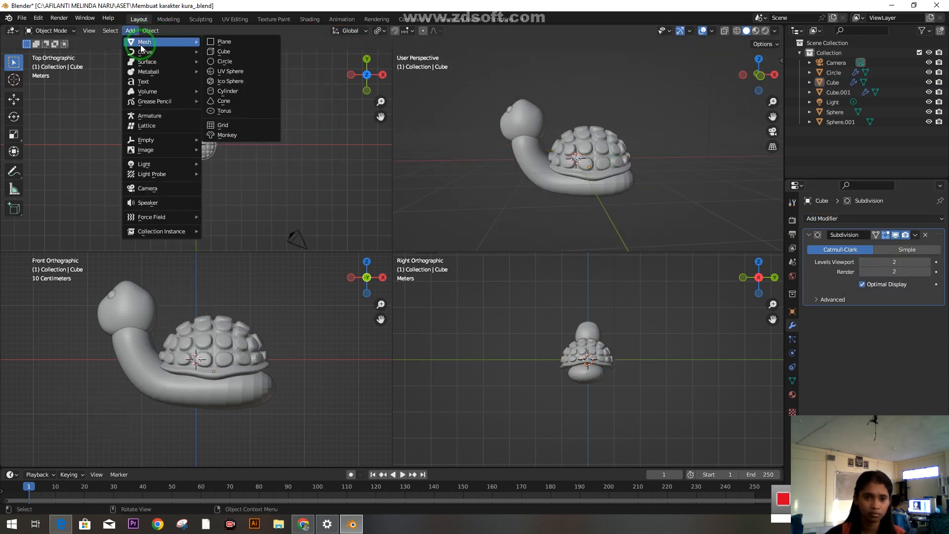
{"action": "left_click", "coordinate": [221, 52]}
{"action": "scroll", "coordinate": [616, 177], "scroll_direction": "up", "scroll_amount": 3}
{"action": "middle_click_drag", "start_coordinate": [615, 203], "coordinate": [588, 199]}
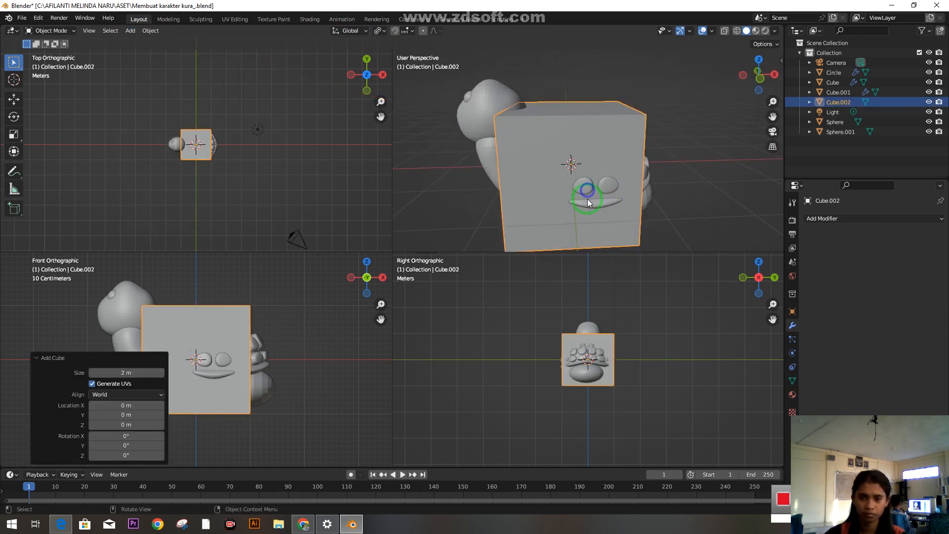
{"action": "key", "text": "Delete"}
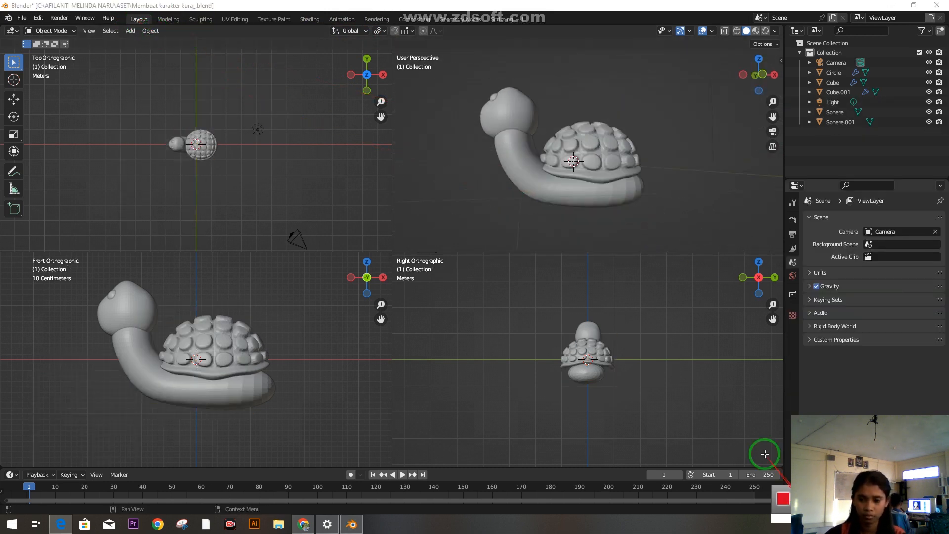
Step: Add a cylinder mesh and set its vertex count to 8
{"action": "middle_click_drag", "start_coordinate": [573, 232], "coordinate": [618, 201]}
{"action": "scroll", "coordinate": [618, 200], "scroll_direction": "down", "scroll_amount": 4}
{"action": "left_click", "coordinate": [130, 30]}
{"action": "mouse_move", "coordinate": [140, 46]}
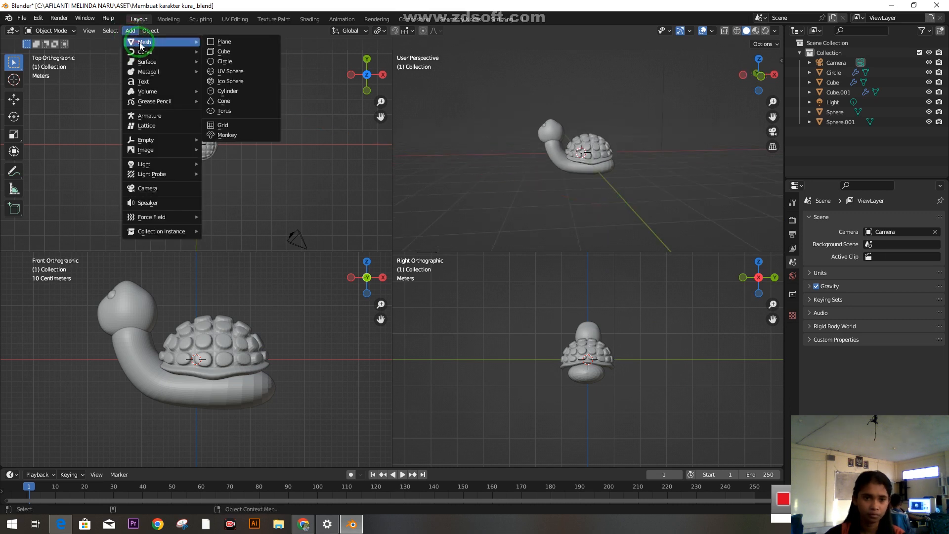
{"action": "left_click", "coordinate": [237, 91]}
{"action": "type", "text": "6"}
{"action": "key", "text": "Return"}
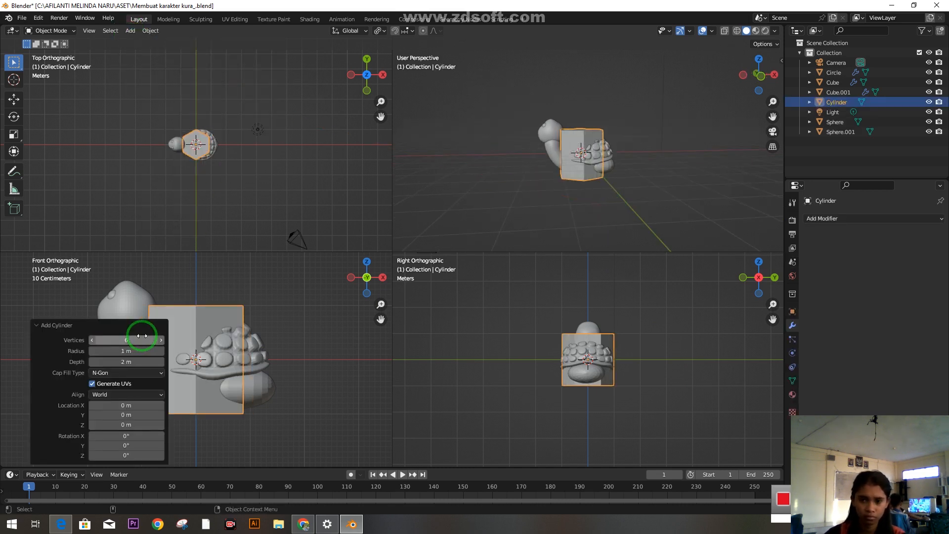
{"action": "type", "text": "8"}
{"action": "key", "text": "Return"}
Step: Move the cylinder out beside the turtle and scale it down
{"action": "middle_click_drag", "start_coordinate": [477, 189], "coordinate": [638, 240]}
{"action": "key", "text": "g"}
{"action": "left_click", "coordinate": [675, 187]}
{"action": "key", "text": "s"}
{"action": "left_click", "coordinate": [621, 190]}
{"action": "scroll", "coordinate": [652, 174], "scroll_direction": "up", "scroll_amount": 4}
{"action": "right_click", "coordinate": [601, 177]}
Step: Try deleting the cylinder's top face in Edit Mode and undo the deletion
{"action": "left_click", "coordinate": [64, 32]}
{"action": "left_click", "coordinate": [58, 54]}
{"action": "left_click", "coordinate": [105, 33]}
{"action": "left_click", "coordinate": [627, 172]}
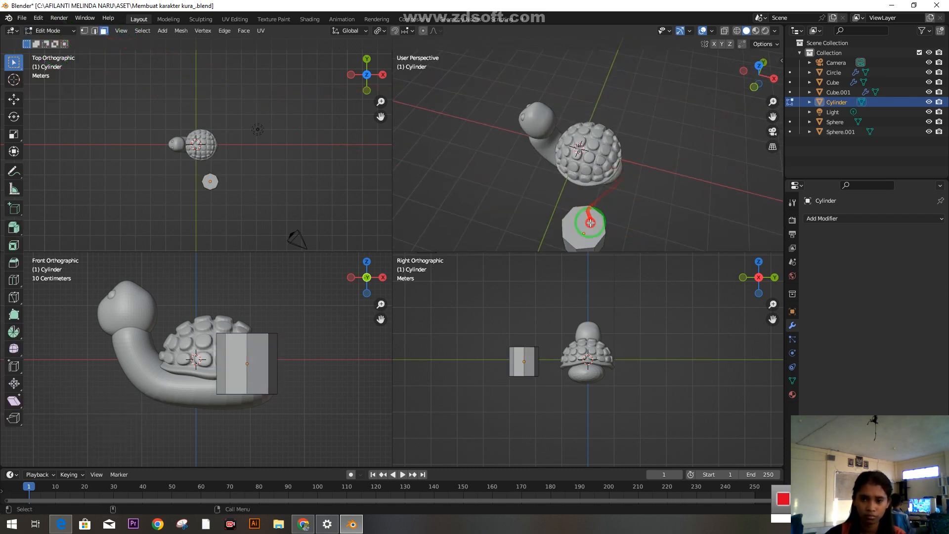
{"action": "key", "text": "x"}
{"action": "left_click", "coordinate": [592, 226]}
{"action": "mouse_move", "coordinate": [632, 204]}
{"action": "middle_mouse_down"}
{"action": "mouse_move", "coordinate": [656, 116]}
{"action": "mouse_move", "coordinate": [647, 199]}
{"action": "middle_mouse_up"}
{"action": "key", "text": "ctrl+z"}
{"action": "scroll", "coordinate": [647, 199], "scroll_direction": "down", "scroll_amount": 2}
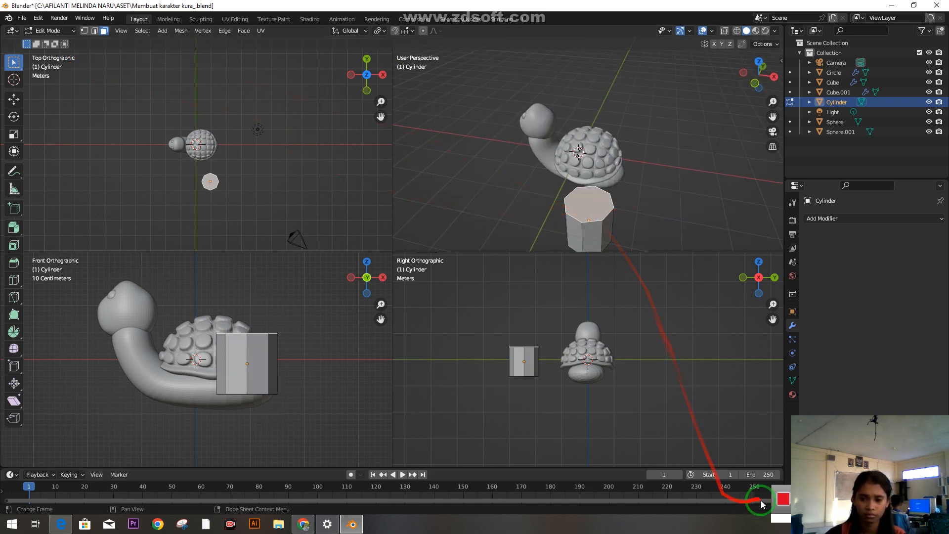
Step: Undo the cylinder's creation, try a circle mesh in its place and undo that as well
{"action": "key", "text": "ctrl+z"}
{"action": "left_click", "coordinate": [130, 31]}
{"action": "mouse_move", "coordinate": [143, 41]}
{"action": "left_click", "coordinate": [218, 62]}
{"action": "key", "text": "ctrl+z"}
Step: Add an 8-vertex cylinder, move it clear of the turtle behind the shell, and scale it down for a leg
{"action": "left_click", "coordinate": [130, 31]}
{"action": "left_click", "coordinate": [218, 91]}
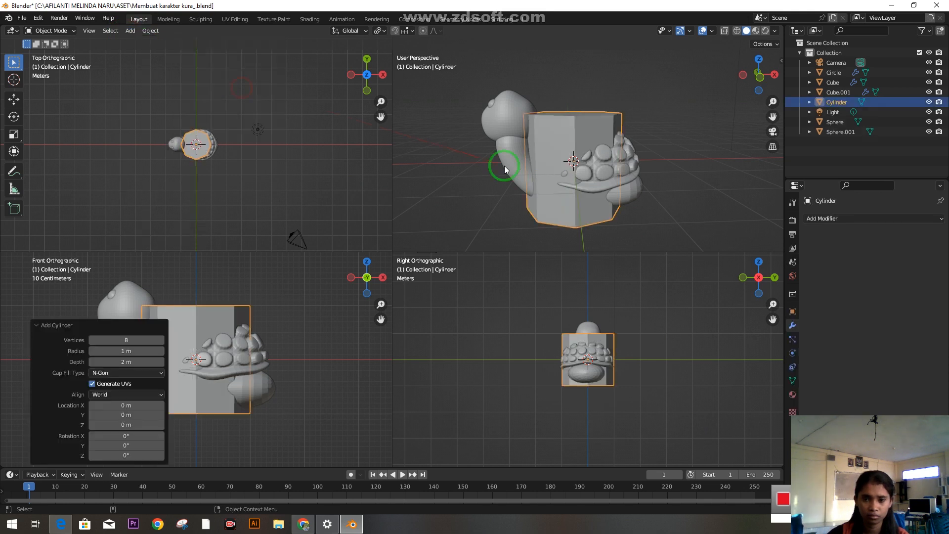
{"action": "key", "text": "g"}
{"action": "left_click", "coordinate": [697, 211]}
{"action": "scroll", "coordinate": [696, 213], "scroll_direction": "down", "scroll_amount": 4}
{"action": "mouse_move", "coordinate": [696, 213]}
{"action": "middle_mouse_down"}
{"action": "mouse_move", "coordinate": [661, 233]}
{"action": "mouse_move", "coordinate": [679, 215]}
{"action": "middle_mouse_up"}
{"action": "key", "text": "s"}
{"action": "left_click", "coordinate": [675, 196]}
Step: Delete the cylinder's top face in Edit Mode and return to Object Mode
{"action": "left_click", "coordinate": [51, 31]}
{"action": "left_click", "coordinate": [60, 50]}
{"action": "left_click", "coordinate": [103, 31]}
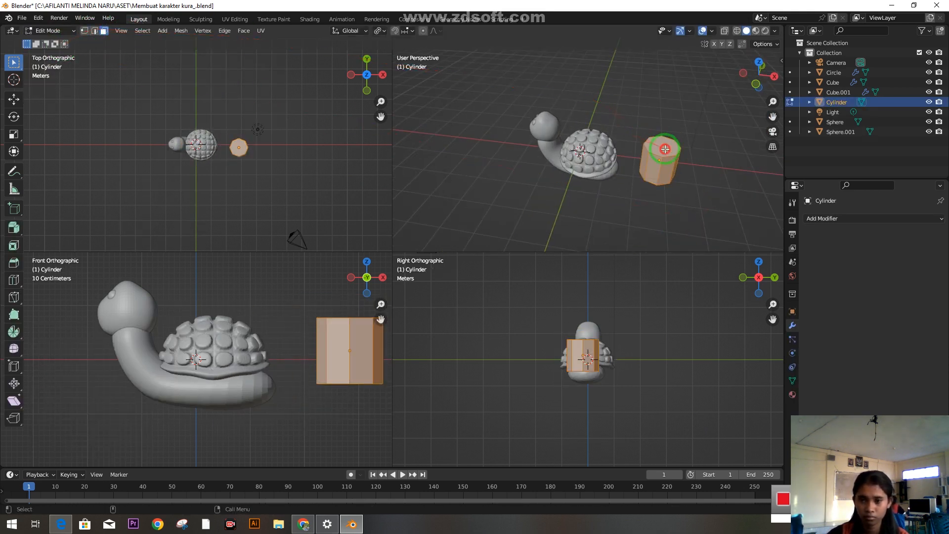
{"action": "left_click", "coordinate": [666, 149]}
{"action": "key", "text": "x"}
{"action": "left_click", "coordinate": [661, 149]}
{"action": "scroll", "coordinate": [668, 157], "scroll_direction": "up", "scroll_amount": 4}
{"action": "middle_click_drag", "start_coordinate": [674, 166], "coordinate": [661, 139]}
{"action": "left_click", "coordinate": [55, 30]}
{"action": "left_click", "coordinate": [62, 40]}
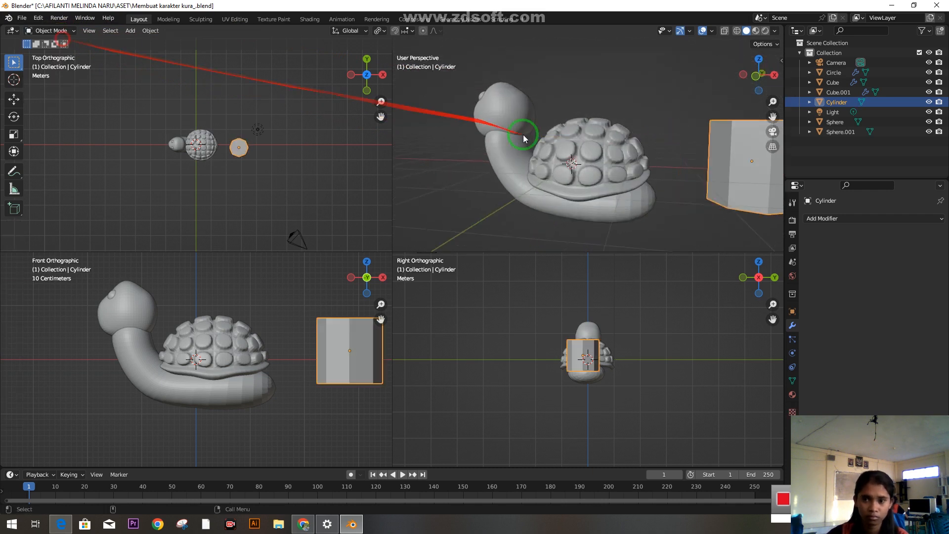
Step: Move the cylinder to the turtle's front side, starting with -4.518 m X, -0.916 m Y and -0.231 m Z, and scale it down slightly
{"action": "scroll", "coordinate": [524, 135], "scroll_direction": "down", "scroll_amount": 3}
{"action": "key", "text": "g"}
{"action": "left_click", "coordinate": [511, 176]}
{"action": "middle_click_drag", "start_coordinate": [708, 212], "coordinate": [642, 199]}
{"action": "key", "text": "g"}
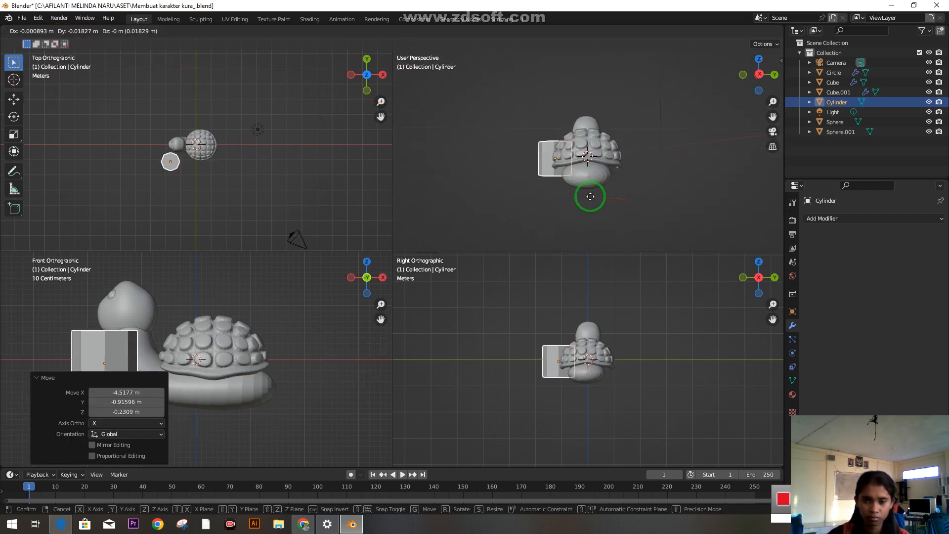
{"action": "left_click", "coordinate": [548, 167]}
{"action": "key", "text": "s"}
{"action": "left_click", "coordinate": [541, 166]}
{"action": "middle_click_drag", "start_coordinate": [566, 182], "coordinate": [709, 178]}
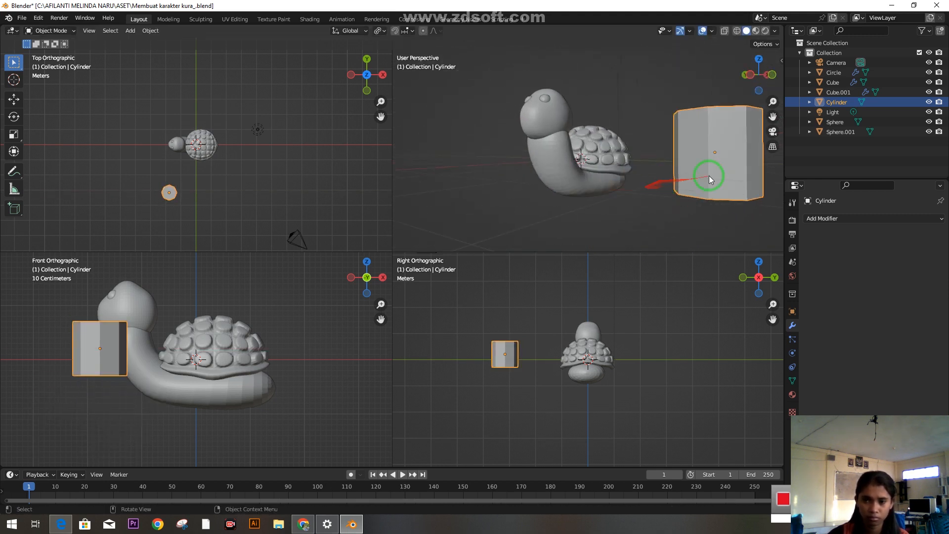
Step: Add a single loop cut around the cylinder's lower part with a slide factor of 0.442
{"action": "left_click", "coordinate": [51, 30]}
{"action": "left_click", "coordinate": [57, 53]}
{"action": "scroll", "coordinate": [700, 184], "scroll_direction": "down", "scroll_amount": 3}
{"action": "scroll", "coordinate": [671, 163], "scroll_direction": "up", "scroll_amount": 2}
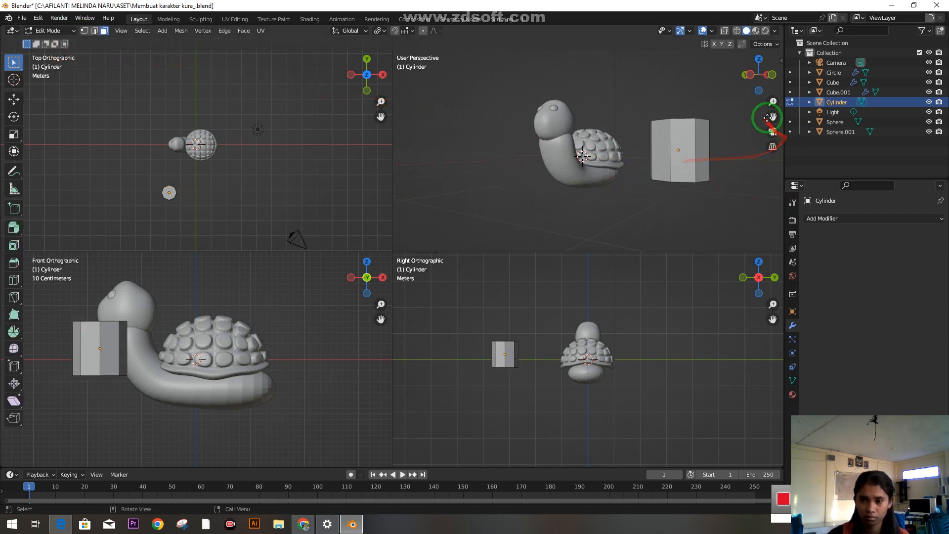
{"action": "left_click_drag", "start_coordinate": [772, 117], "coordinate": [733, 119]}
{"action": "scroll", "coordinate": [707, 144], "scroll_direction": "up", "scroll_amount": 3}
{"action": "scroll", "coordinate": [638, 177], "scroll_direction": "down", "scroll_amount": 2}
{"action": "left_click", "coordinate": [630, 172]}
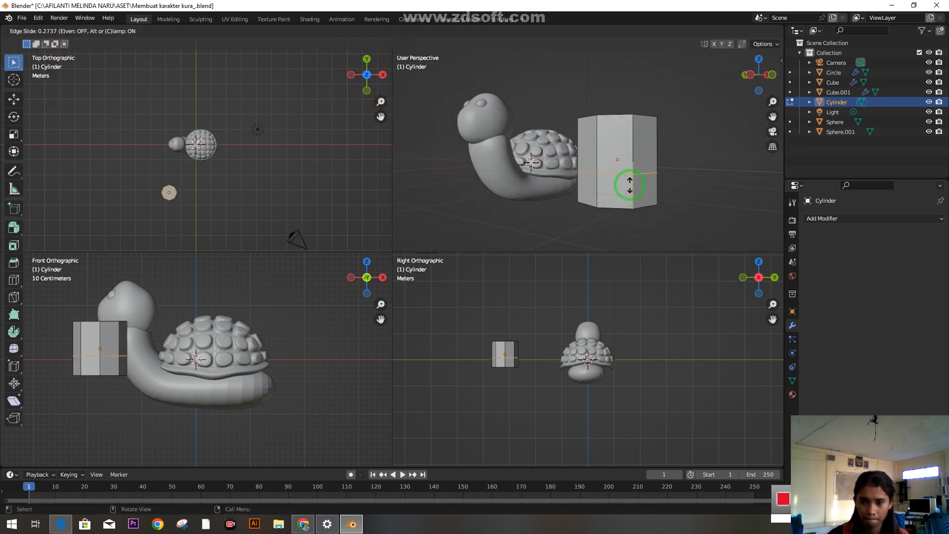
{"action": "left_click", "coordinate": [630, 193]}
{"action": "scroll", "coordinate": [635, 228], "scroll_direction": "up", "scroll_amount": 2}
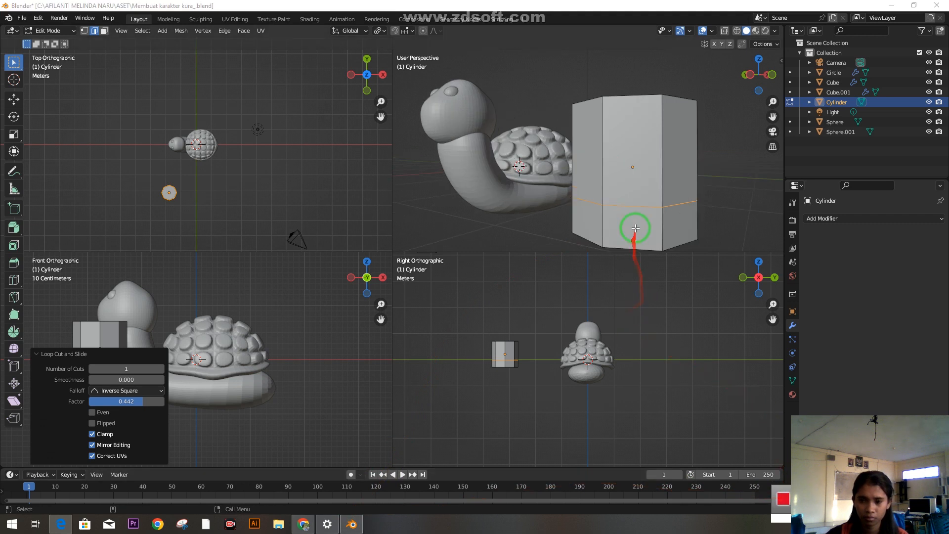
Step: Add two more loop cuts near the cylinder's base, with slide factors of -0.293 and -0.209
{"action": "left_click", "coordinate": [472, 234]}
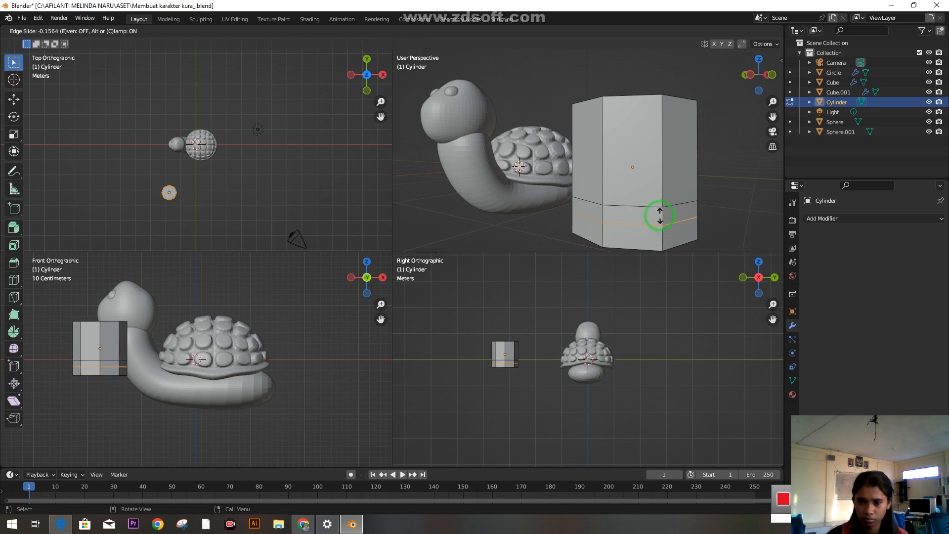
{"action": "left_click", "coordinate": [384, 457]}
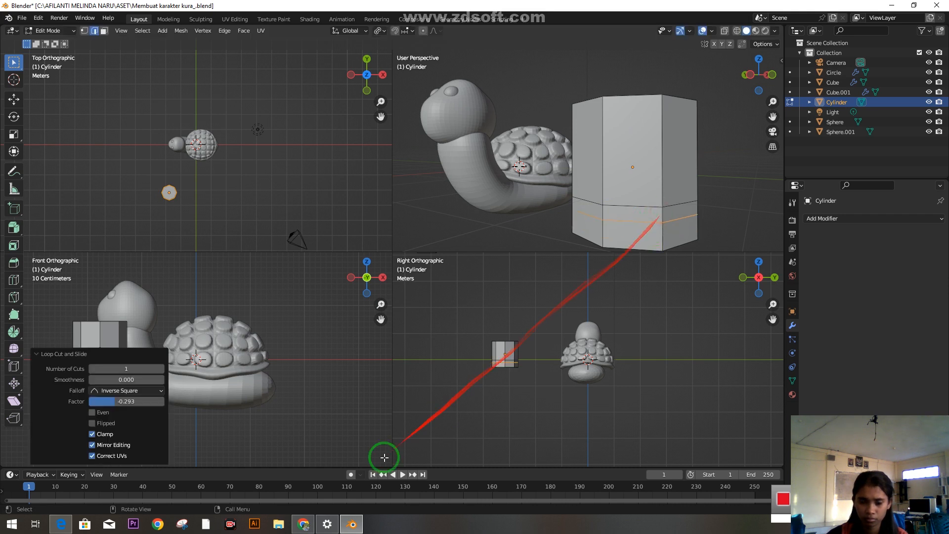
{"action": "left_click", "coordinate": [639, 242]}
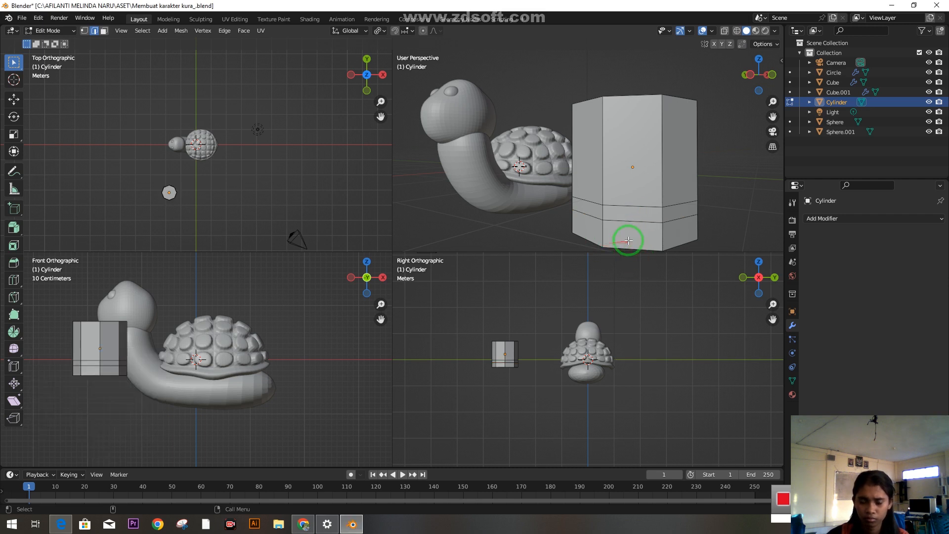
{"action": "left_click", "coordinate": [661, 227]}
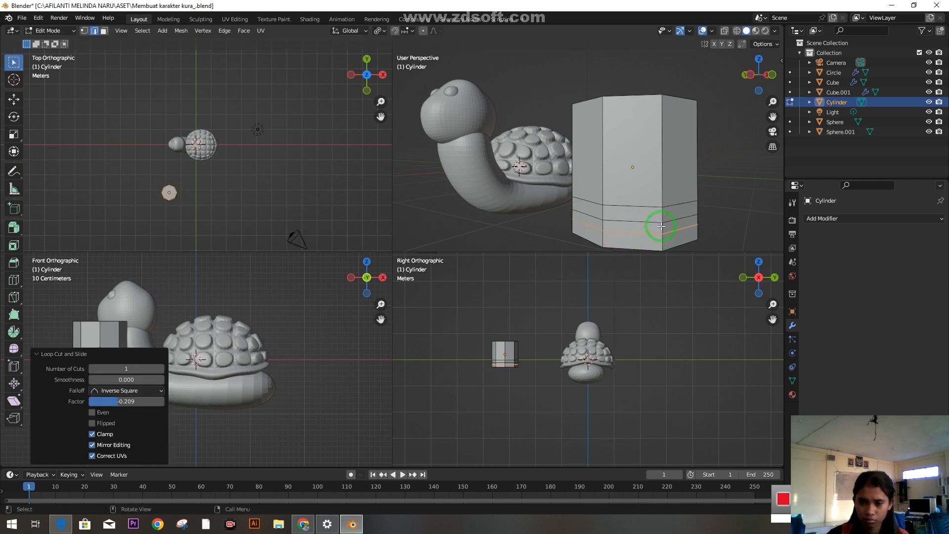
Step: Select the lower edge loops together and scale them outward to flare the base of the leg
{"action": "left_click", "coordinate": [630, 221], "text": "shift"}
{"action": "middle_click_drag", "start_coordinate": [733, 244], "coordinate": [568, 241]}
{"action": "middle_click_drag", "start_coordinate": [445, 112], "coordinate": [526, 106], "text": "shift"}
{"action": "scroll", "coordinate": [511, 172], "scroll_direction": "up", "scroll_amount": 1}
{"action": "middle_click_drag", "start_coordinate": [467, 172], "coordinate": [658, 242]}
{"action": "key", "text": "s"}
{"action": "left_click", "coordinate": [710, 218]}
{"action": "scroll", "coordinate": [697, 222], "scroll_direction": "down", "scroll_amount": 3}
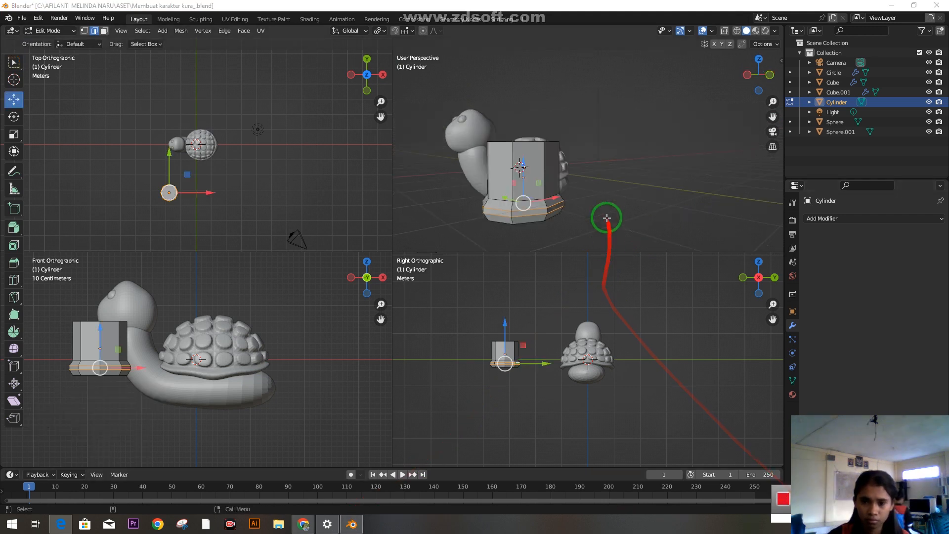
Step: Select edges on one side of the leg's lower loops, try shifting them slightly, and undo the move
{"action": "middle_click_drag", "start_coordinate": [650, 215], "coordinate": [554, 195]}
{"action": "left_click", "coordinate": [689, 183], "text": "shift"}
{"action": "left_click", "coordinate": [451, 176], "text": "shift"}
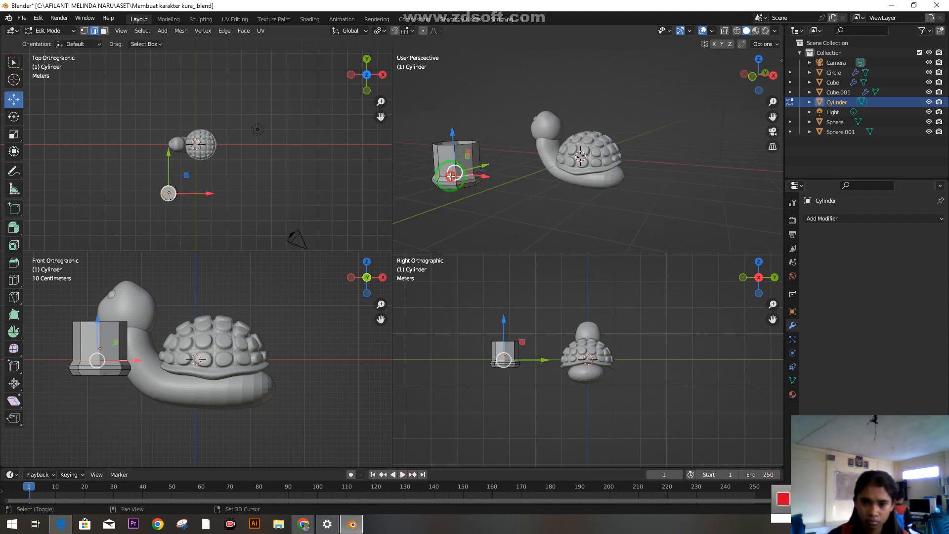
{"action": "left_click", "coordinate": [448, 175], "text": "shift"}
{"action": "middle_click_drag", "start_coordinate": [450, 178], "coordinate": [479, 99]}
{"action": "scroll", "coordinate": [622, 161], "scroll_direction": "up", "scroll_amount": 5}
{"action": "scroll", "coordinate": [659, 170], "scroll_direction": "down", "scroll_amount": 6}
{"action": "scroll", "coordinate": [550, 190], "scroll_direction": "up", "scroll_amount": 4}
{"action": "left_click_drag", "start_coordinate": [566, 180], "coordinate": [553, 181]}
{"action": "middle_click_drag", "start_coordinate": [553, 181], "coordinate": [589, 194]}
{"action": "key", "text": "ctrl+z"}
Step: Reposition the leg's lower edges with several small moves to start shaping the foot
{"action": "left_click_drag", "start_coordinate": [609, 178], "coordinate": [627, 214]}
{"action": "mouse_move", "coordinate": [627, 214]}
{"action": "middle_mouse_down"}
{"action": "mouse_move", "coordinate": [693, 208]}
{"action": "mouse_move", "coordinate": [623, 221]}
{"action": "middle_mouse_up"}
{"action": "left_click_drag", "start_coordinate": [600, 167], "coordinate": [602, 168]}
{"action": "left_click_drag", "start_coordinate": [564, 128], "coordinate": [564, 126]}
{"action": "left_click_drag", "start_coordinate": [596, 165], "coordinate": [592, 164]}
{"action": "scroll", "coordinate": [600, 206], "scroll_direction": "up", "scroll_amount": 3}
{"action": "middle_click_drag", "start_coordinate": [600, 205], "coordinate": [727, 178]}
{"action": "scroll", "coordinate": [657, 193], "scroll_direction": "down", "scroll_amount": 3}
{"action": "scroll", "coordinate": [623, 214], "scroll_direction": "up", "scroll_amount": 5}
{"action": "scroll", "coordinate": [623, 214], "scroll_direction": "down", "scroll_amount": 5}
Step: Pull the edges at the foot's lower front forward into a toe and return to Object Mode
{"action": "left_click", "coordinate": [614, 163]}
{"action": "left_click", "coordinate": [588, 161], "text": "shift"}
{"action": "left_click_drag", "start_coordinate": [691, 174], "coordinate": [645, 173]}
{"action": "left_click", "coordinate": [654, 193]}
{"action": "middle_click_drag", "start_coordinate": [640, 184], "coordinate": [682, 214]}
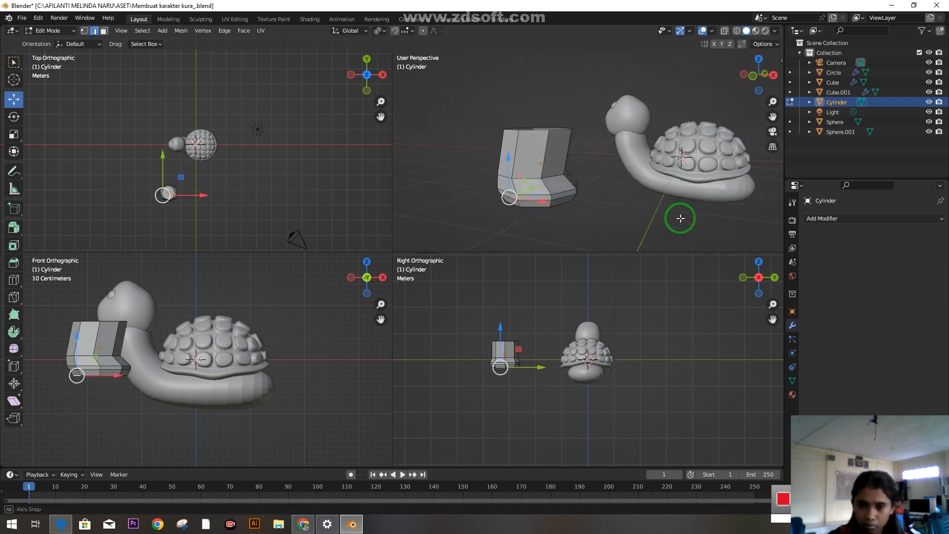
{"action": "left_click", "coordinate": [50, 31]}
{"action": "left_click", "coordinate": [50, 42]}
{"action": "middle_click_drag", "start_coordinate": [564, 198], "coordinate": [639, 185]}
{"action": "key", "text": "r"}
{"action": "right_click", "coordinate": [720, 153]}
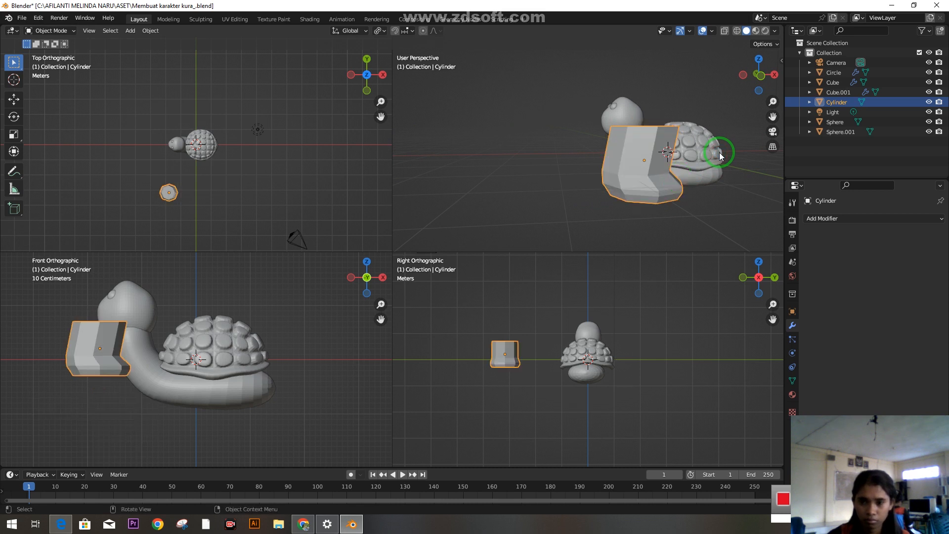
Step: Rotate the leg so its toe points toward the turtle's head side, and scale it down
{"action": "left_click", "coordinate": [16, 119]}
{"action": "left_click_drag", "start_coordinate": [679, 165], "coordinate": [569, 168]}
{"action": "left_click", "coordinate": [14, 62]}
{"action": "left_click", "coordinate": [571, 177]}
{"action": "left_click", "coordinate": [622, 190]}
{"action": "middle_click_drag", "start_coordinate": [622, 190], "coordinate": [568, 152]}
{"action": "key", "text": "s"}
{"action": "left_click", "coordinate": [727, 184]}
Step: Move the reduced leg in several passes until it sits beneath the front of the turtle's body
{"action": "scroll", "coordinate": [727, 186], "scroll_direction": "up", "scroll_amount": 3}
{"action": "key", "text": "g"}
{"action": "left_click", "coordinate": [544, 191]}
{"action": "scroll", "coordinate": [601, 169], "scroll_direction": "down", "scroll_amount": 3}
{"action": "key", "text": "g"}
{"action": "left_click", "coordinate": [435, 70]}
{"action": "scroll", "coordinate": [476, 94], "scroll_direction": "down", "scroll_amount": 4}
{"action": "key", "text": "g"}
{"action": "left_click", "coordinate": [704, 204]}
{"action": "scroll", "coordinate": [568, 153], "scroll_direction": "up", "scroll_amount": 5}
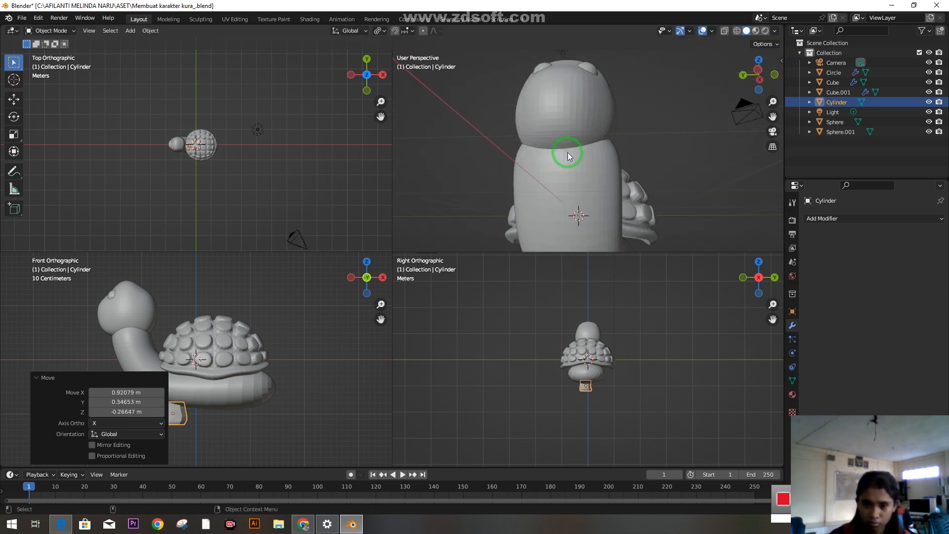
Step: Scale the leg to 0.711 and reposition it under one side of the body's front
{"action": "key", "text": "s"}
{"action": "left_click", "coordinate": [634, 206]}
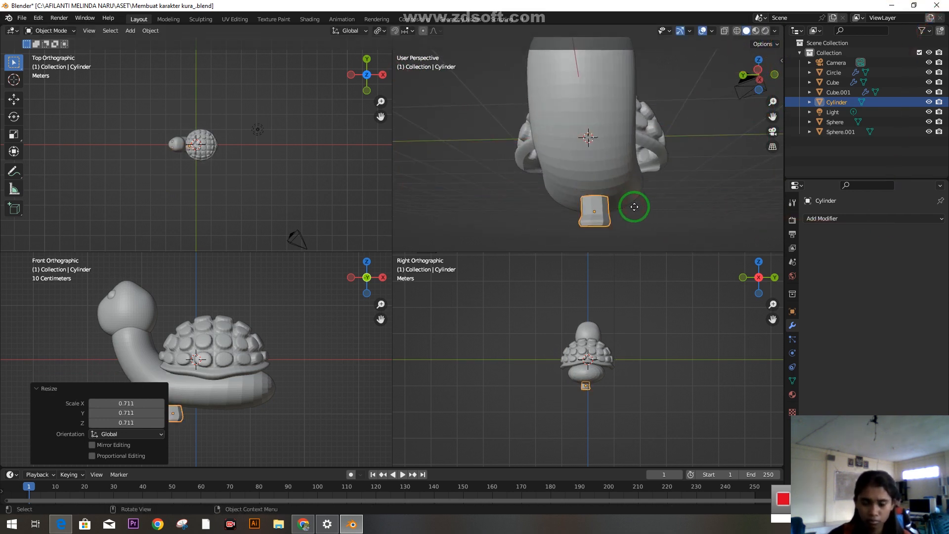
{"action": "key", "text": "g"}
{"action": "left_click", "coordinate": [663, 199]}
{"action": "key", "text": "g"}
{"action": "left_click", "coordinate": [648, 218]}
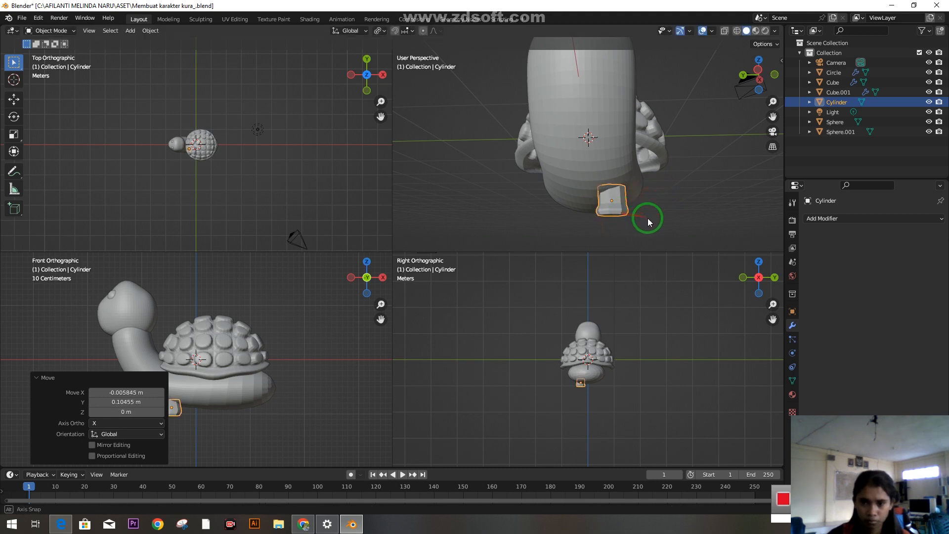
{"action": "left_click", "coordinate": [758, 70]}
{"action": "key", "text": "g"}
{"action": "left_click", "coordinate": [674, 178]}
Step: Duplicate the leg to the opposite side of the body and shift the original about 0.086 m inward along Y
{"action": "key", "text": "shift+d"}
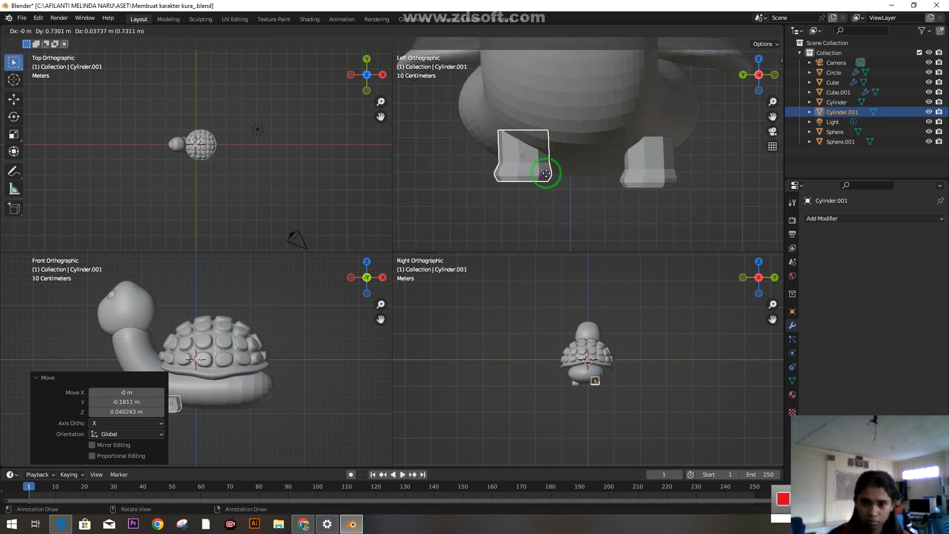
{"action": "left_click", "coordinate": [553, 173]}
{"action": "left_click", "coordinate": [649, 168]}
{"action": "key", "text": "g"}
{"action": "left_click", "coordinate": [667, 169]}
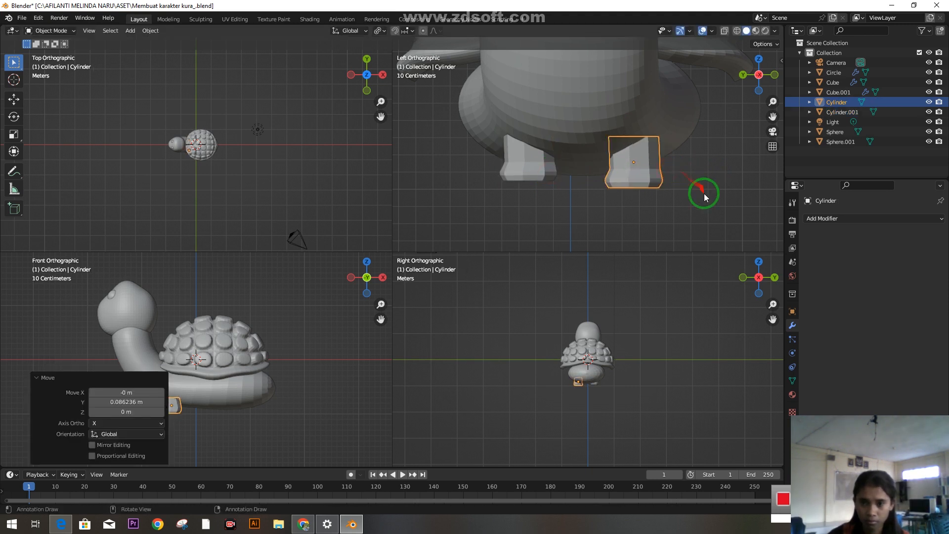
{"action": "left_click", "coordinate": [704, 197]}
Step: Select both front legs and duplicate them about 1.38 m along the X axis to the rear of the body
{"action": "middle_click_drag", "start_coordinate": [634, 170], "coordinate": [722, 214]}
{"action": "left_click", "coordinate": [528, 174], "text": "shift"}
{"action": "scroll", "coordinate": [686, 208], "scroll_direction": "down", "scroll_amount": 5}
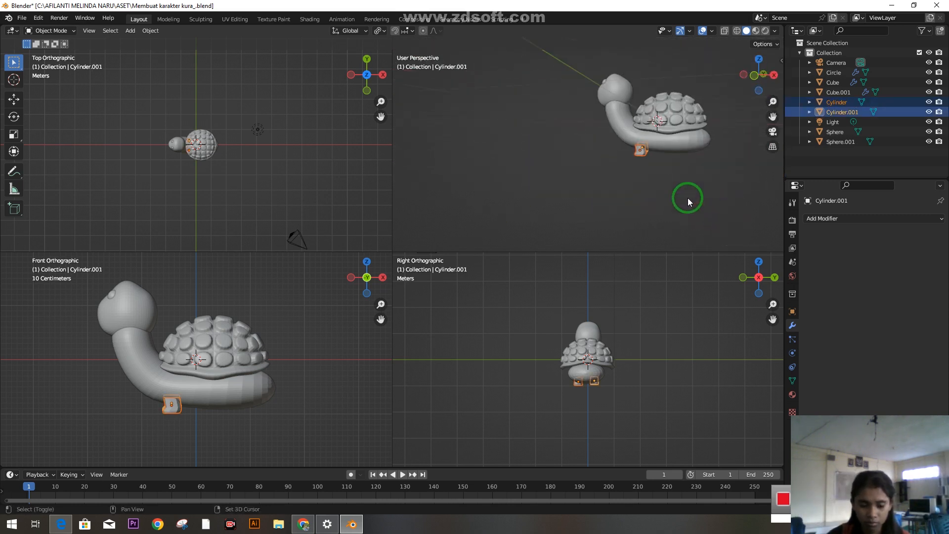
{"action": "key", "text": "shift+d"}
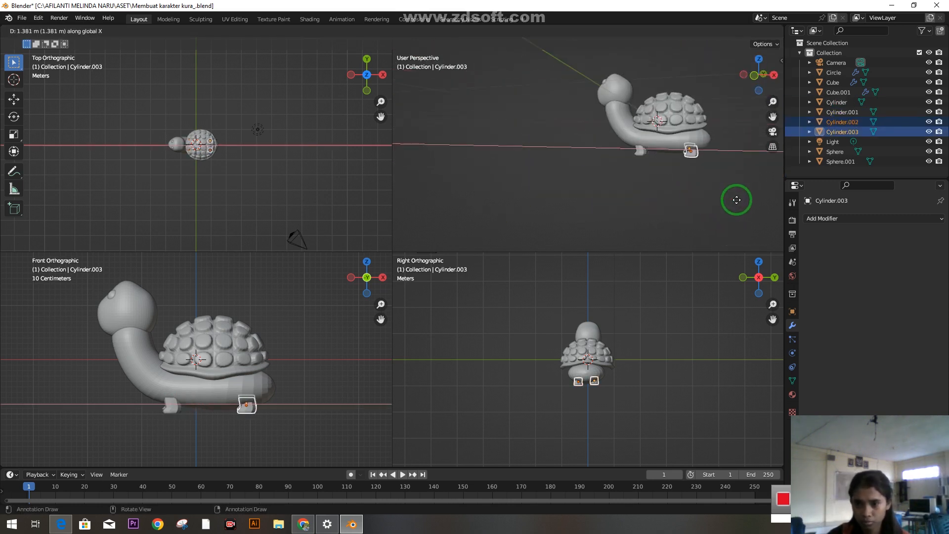
{"action": "left_click", "coordinate": [734, 201]}
Step: Lower the duplicated pair of legs beneath the rear of the body
{"action": "scroll", "coordinate": [683, 218], "scroll_direction": "up", "scroll_amount": 4}
{"action": "middle_click_drag", "start_coordinate": [683, 218], "coordinate": [660, 176]}
{"action": "key", "text": "g"}
{"action": "left_click", "coordinate": [528, 173]}
Step: Select the two front legs and lower them about 0.09 m to match the rear pair
{"action": "scroll", "coordinate": [614, 180], "scroll_direction": "down", "scroll_amount": 3}
{"action": "scroll", "coordinate": [696, 191], "scroll_direction": "up", "scroll_amount": 3}
{"action": "middle_click_drag", "start_coordinate": [660, 176], "coordinate": [696, 189]}
{"action": "left_click", "coordinate": [549, 180]}
{"action": "left_click", "coordinate": [504, 180], "text": "shift"}
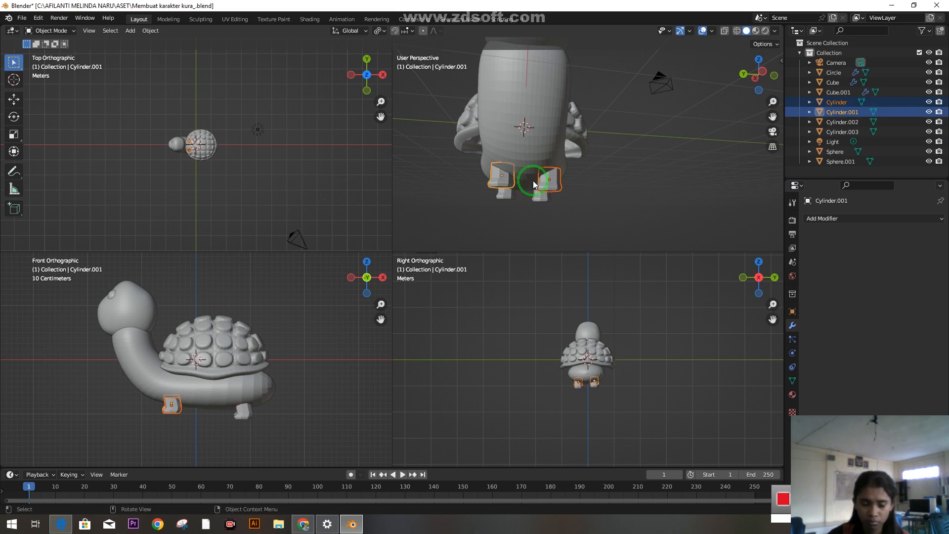
{"action": "left_click", "coordinate": [757, 73]}
{"action": "key", "text": "g"}
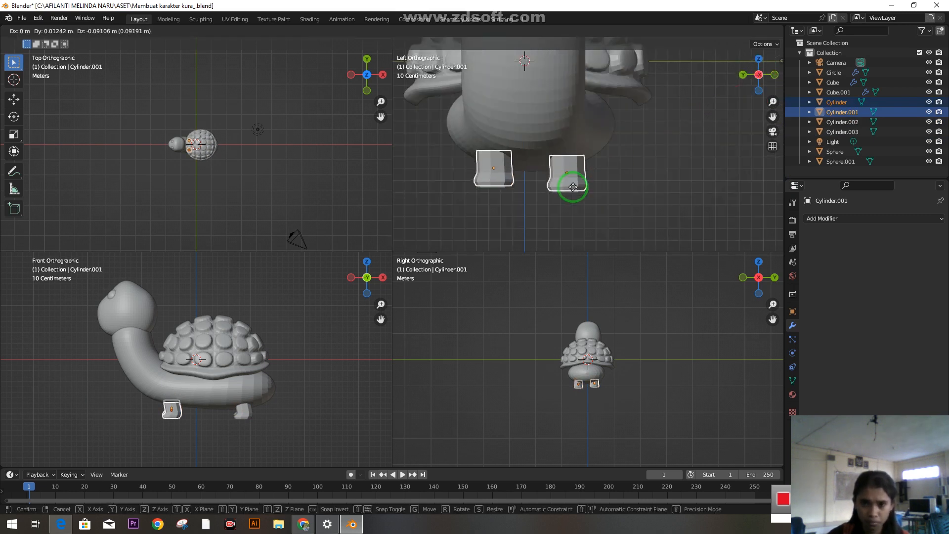
{"action": "left_click", "coordinate": [573, 187]}
{"action": "left_click", "coordinate": [647, 215]}
Step: Select all four legs, try adding a level 2 Subdivision Surface modifier to them together, and remove the modifier
{"action": "scroll", "coordinate": [646, 212], "scroll_direction": "up", "scroll_amount": 2}
{"action": "middle_click_drag", "start_coordinate": [646, 211], "coordinate": [558, 174]}
{"action": "left_click", "coordinate": [663, 202], "text": "shift"}
{"action": "left_click", "coordinate": [616, 187], "text": "shift"}
{"action": "middle_click_drag", "start_coordinate": [643, 185], "coordinate": [608, 183]}
{"action": "middle_click_drag", "start_coordinate": [773, 118], "coordinate": [562, 162]}
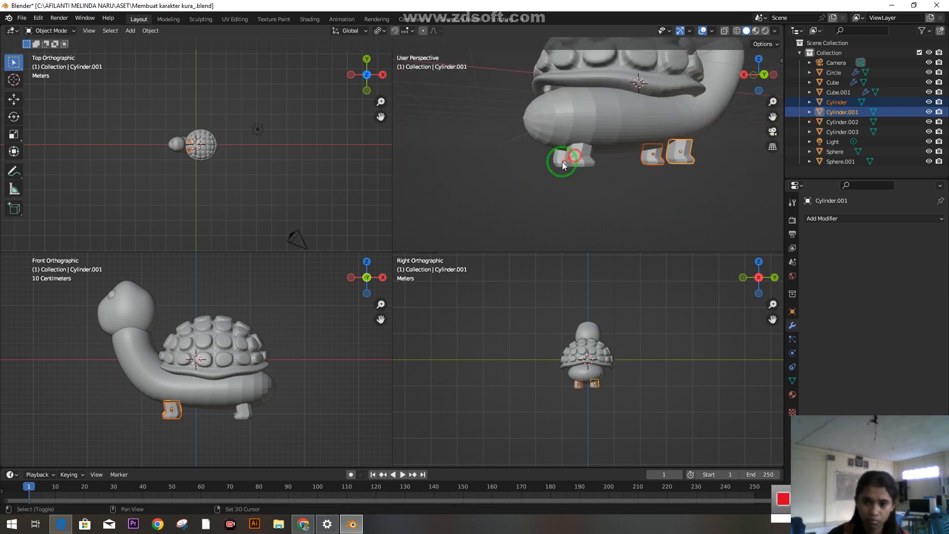
{"action": "left_click", "coordinate": [563, 162], "text": "shift"}
{"action": "left_click", "coordinate": [872, 218]}
{"action": "left_click", "coordinate": [764, 400]}
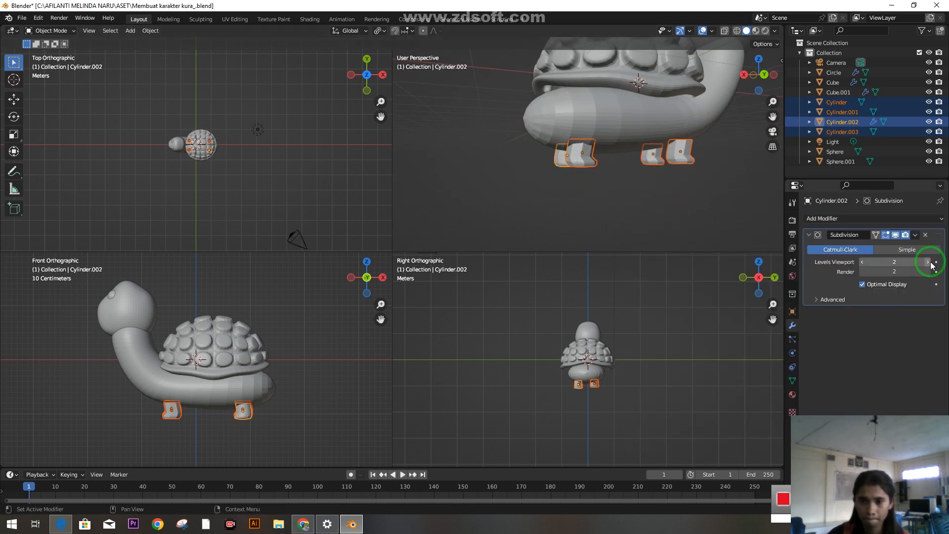
{"action": "left_click", "coordinate": [723, 201]}
{"action": "scroll", "coordinate": [723, 202], "scroll_direction": "up", "scroll_amount": 1}
{"action": "left_click", "coordinate": [926, 235]}
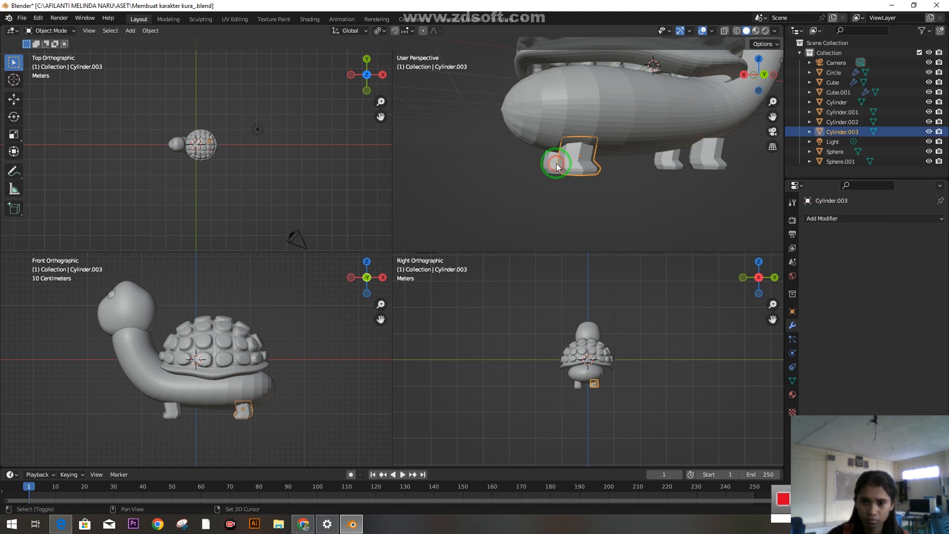
Step: Add a Subdivision Surface modifier with viewport level 2 to each of the two rear legs
{"action": "middle_click_drag", "start_coordinate": [557, 163], "coordinate": [681, 200]}
{"action": "left_click", "coordinate": [880, 219]}
{"action": "left_click", "coordinate": [761, 399]}
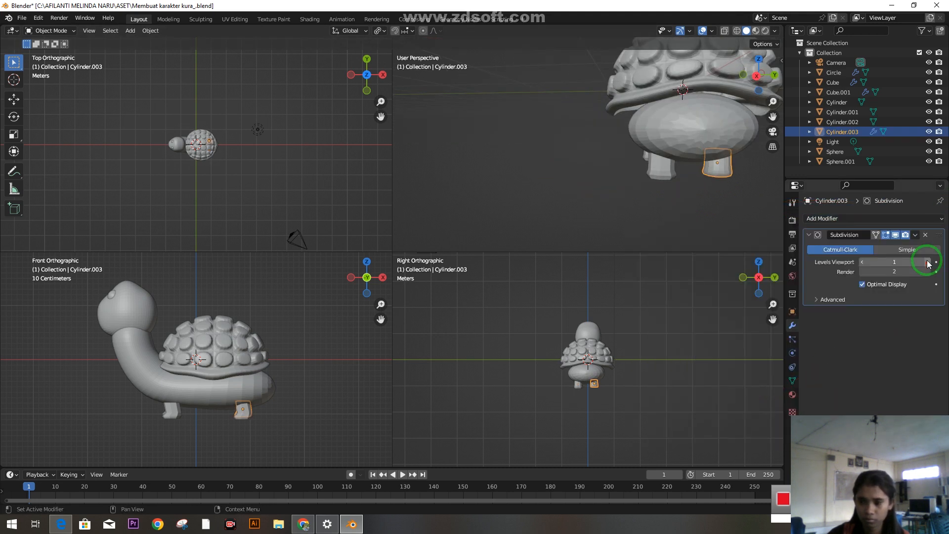
{"action": "left_click", "coordinate": [666, 172]}
{"action": "left_click", "coordinate": [831, 218]}
{"action": "left_click", "coordinate": [761, 398]}
Step: Add a Subdivision Surface modifier with viewport level 2 to each of the two front legs
{"action": "middle_click_drag", "start_coordinate": [643, 194], "coordinate": [568, 206]}
{"action": "left_click", "coordinate": [613, 162]}
{"action": "left_click", "coordinate": [873, 218]}
{"action": "left_click", "coordinate": [775, 398]}
{"action": "left_click", "coordinate": [536, 159]}
{"action": "left_click", "coordinate": [843, 218]}
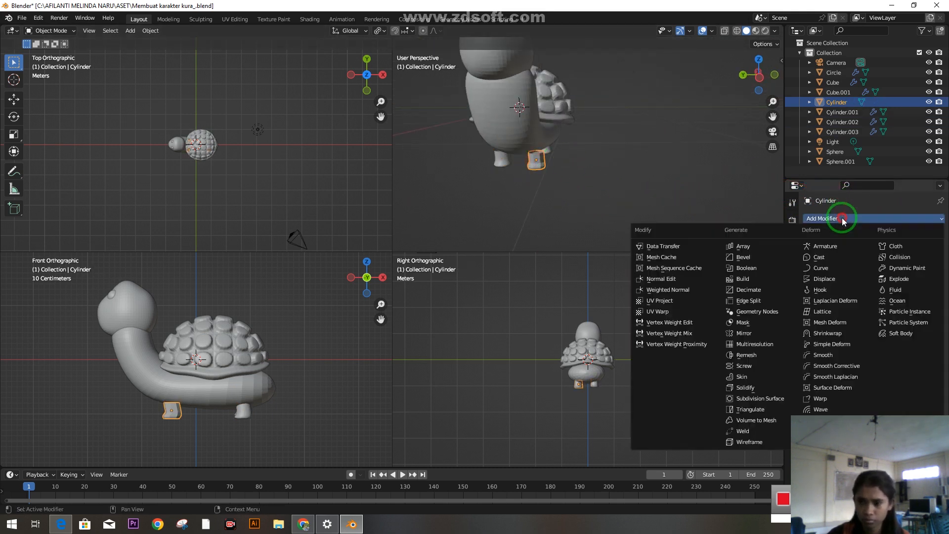
{"action": "left_click", "coordinate": [771, 398]}
{"action": "scroll", "coordinate": [597, 185], "scroll_direction": "up", "scroll_amount": 5}
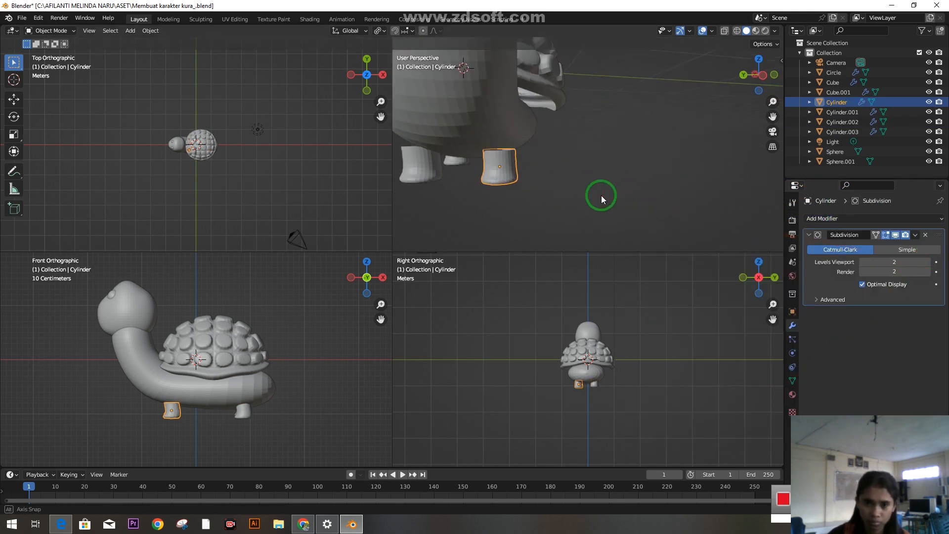
Step: Reposition each smoothed front leg individually so that both tuck up against the underside of the body
{"action": "key", "text": "g"}
{"action": "left_click", "coordinate": [528, 203]}
{"action": "middle_click_drag", "start_coordinate": [527, 203], "coordinate": [573, 200]}
{"action": "left_click", "coordinate": [475, 169]}
{"action": "left_click", "coordinate": [759, 77]}
{"action": "key", "text": "g"}
{"action": "left_click", "coordinate": [515, 171]}
{"action": "scroll", "coordinate": [568, 186], "scroll_direction": "up", "scroll_amount": 3}
{"action": "left_click", "coordinate": [574, 188]}
Step: Inspect the leg placement, switch from the quad view to a single viewport and save the file
{"action": "scroll", "coordinate": [573, 200], "scroll_direction": "down", "scroll_amount": 3}
{"action": "left_click", "coordinate": [763, 75]}
{"action": "scroll", "coordinate": [659, 118], "scroll_direction": "up", "scroll_amount": 6}
{"action": "middle_click_drag", "start_coordinate": [659, 118], "coordinate": [685, 193]}
{"action": "scroll", "coordinate": [630, 192], "scroll_direction": "down", "scroll_amount": 4}
{"action": "scroll", "coordinate": [628, 195], "scroll_direction": "up", "scroll_amount": 4}
{"action": "scroll", "coordinate": [634, 197], "scroll_direction": "down", "scroll_amount": 6}
{"action": "key", "text": "ctrl+alt+q"}
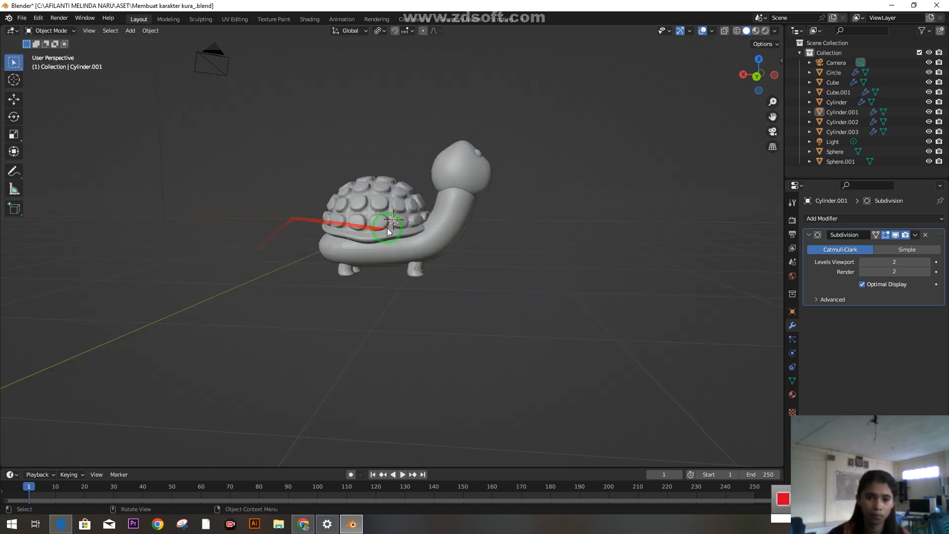
{"action": "key", "text": "ctrl+s"}
Step: Select the turtle's body and head together and open the Shading workspace
{"action": "middle_click_drag", "start_coordinate": [464, 277], "coordinate": [447, 215]}
{"action": "left_click", "coordinate": [447, 215]}
{"action": "left_click", "coordinate": [459, 164], "text": "shift"}
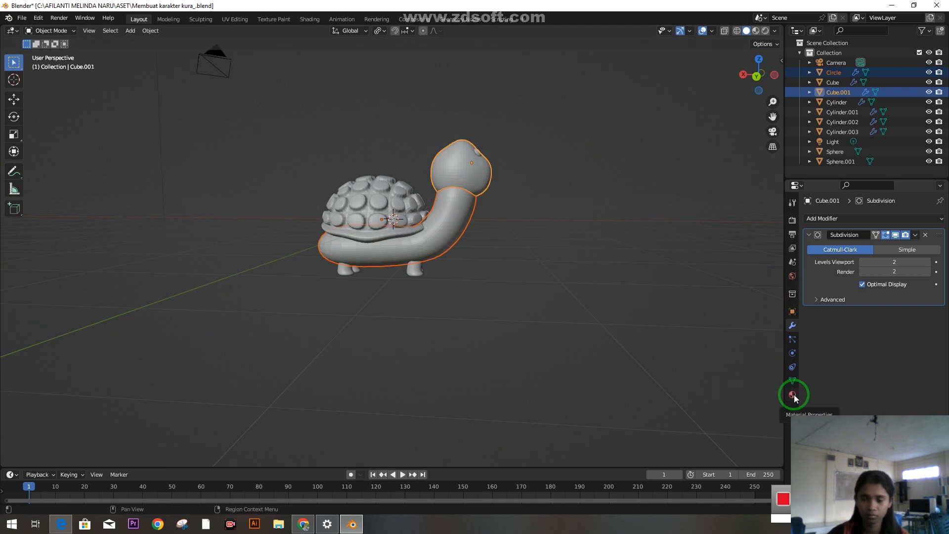
{"action": "left_click", "coordinate": [793, 394]}
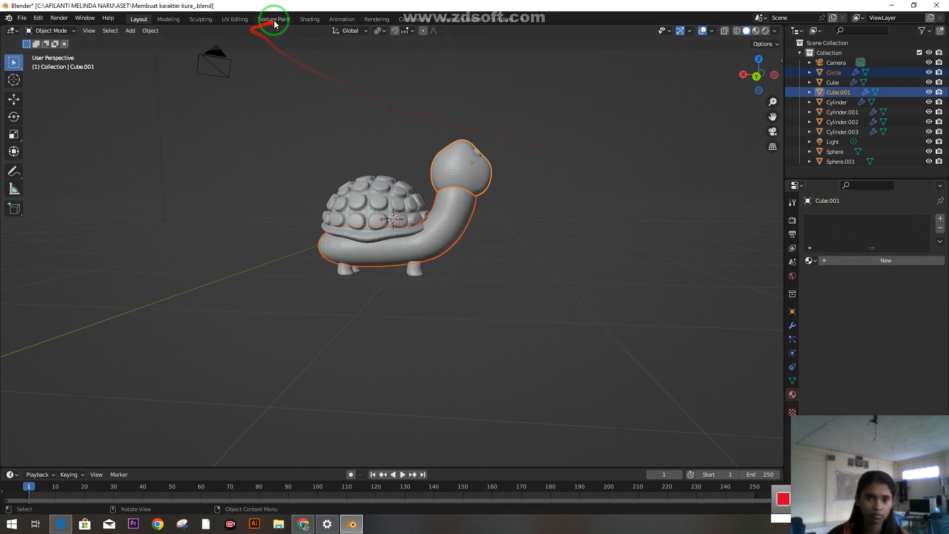
{"action": "left_click", "coordinate": [310, 20]}
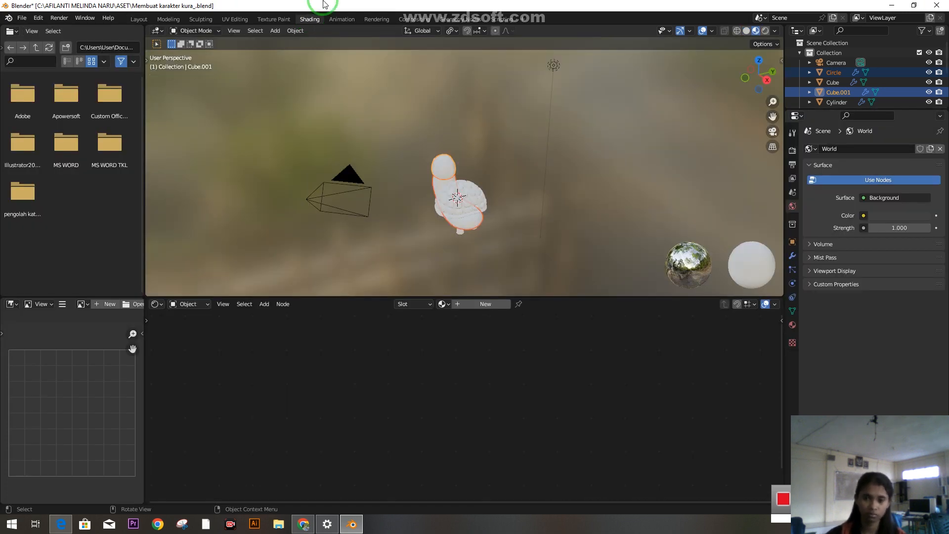
Step: Add the four legs to the selection of the body and head
{"action": "scroll", "coordinate": [559, 212], "scroll_direction": "up", "scroll_amount": 5}
{"action": "middle_click_drag", "start_coordinate": [529, 217], "coordinate": [602, 221]}
{"action": "scroll", "coordinate": [633, 211], "scroll_direction": "down", "scroll_amount": 4}
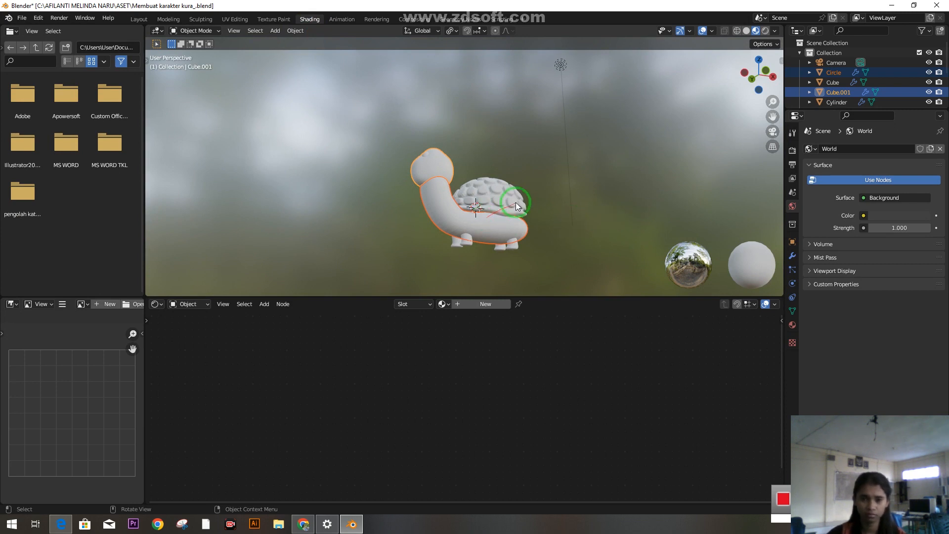
{"action": "scroll", "coordinate": [605, 237], "scroll_direction": "up", "scroll_amount": 2}
{"action": "middle_click_drag", "start_coordinate": [607, 255], "coordinate": [594, 236]}
{"action": "left_click", "coordinate": [530, 288], "text": "shift"}
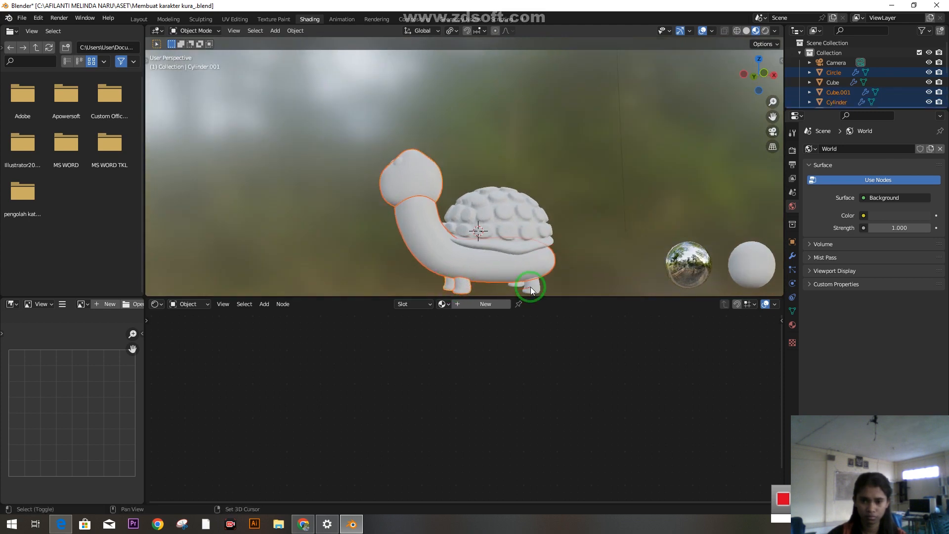
{"action": "middle_click_drag", "start_coordinate": [565, 269], "coordinate": [544, 242]}
{"action": "left_click", "coordinate": [485, 283], "text": "shift"}
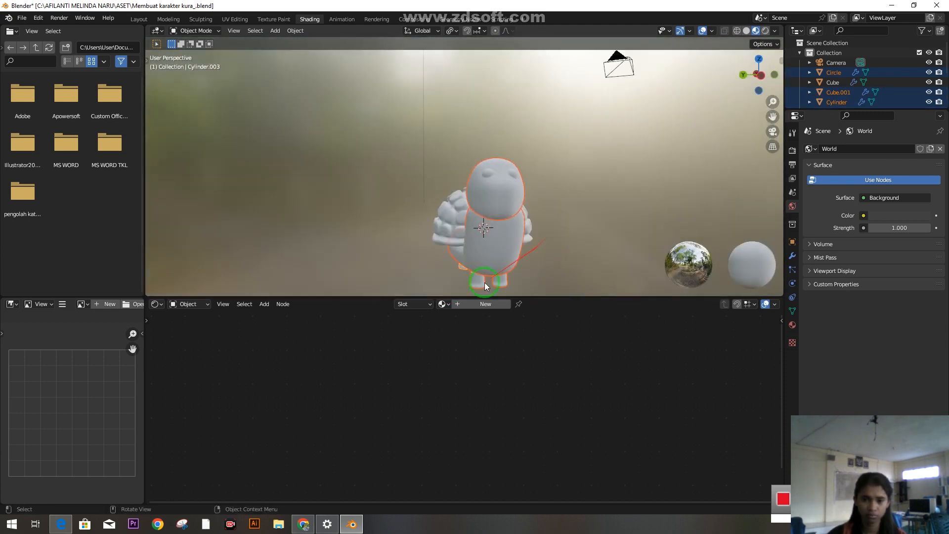
Step: Create a new material on the active leg and set its Base Color to light orange
{"action": "left_click", "coordinate": [793, 325]}
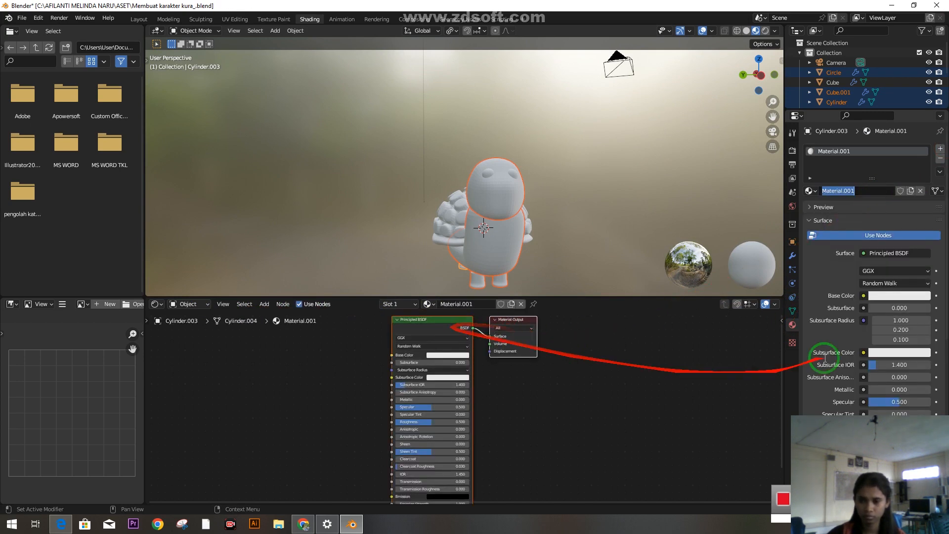
{"action": "left_click", "coordinate": [864, 296]}
{"action": "left_click", "coordinate": [915, 297]}
{"action": "left_click", "coordinate": [868, 204]}
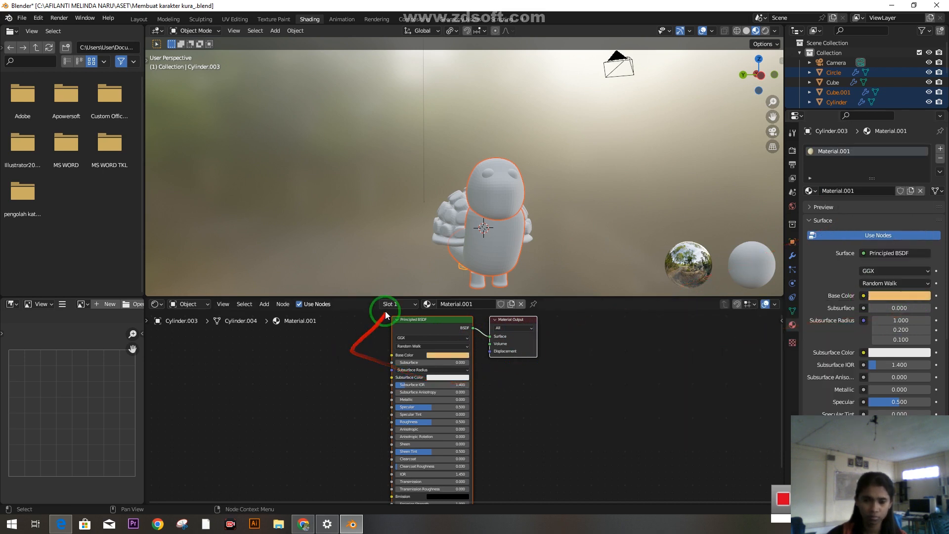
Step: Add an Image Texture node, try linking its Color and Alpha outputs to Base Color, and unlink the material
{"action": "left_click", "coordinate": [274, 315]}
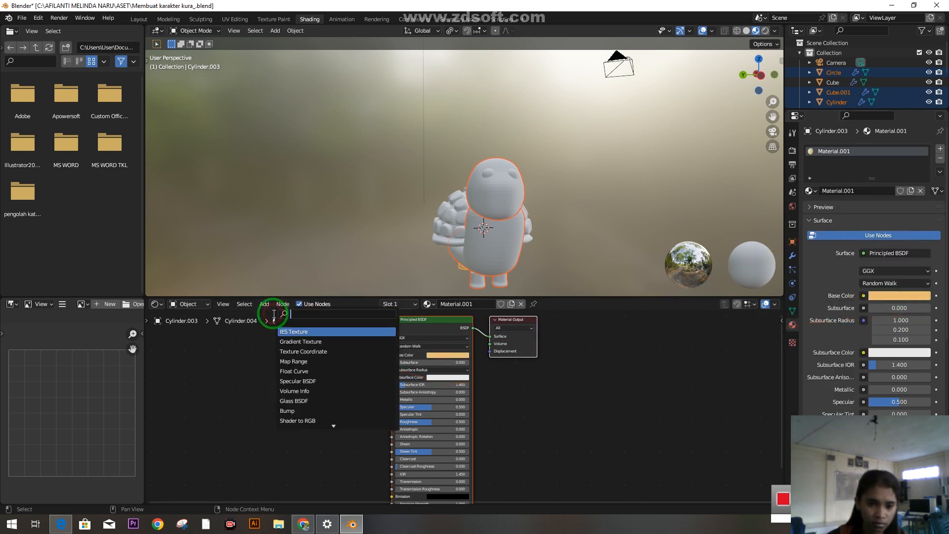
{"action": "type", "text": "im"}
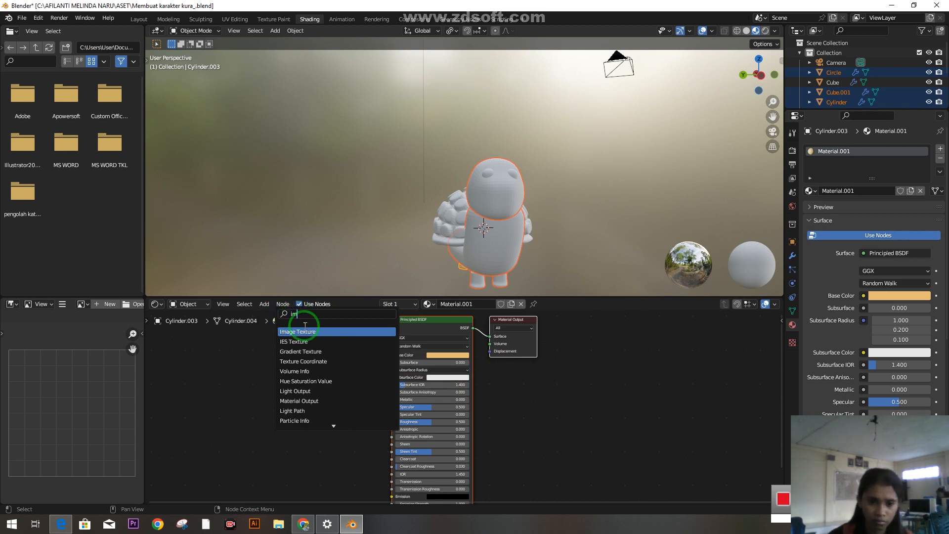
{"action": "left_click", "coordinate": [305, 331]}
{"action": "left_click", "coordinate": [347, 336]}
{"action": "left_click_drag", "start_coordinate": [356, 332], "coordinate": [412, 339]}
{"action": "middle_click_drag", "start_coordinate": [562, 251], "coordinate": [531, 238]}
{"action": "scroll", "coordinate": [531, 239], "scroll_direction": "up", "scroll_amount": 1}
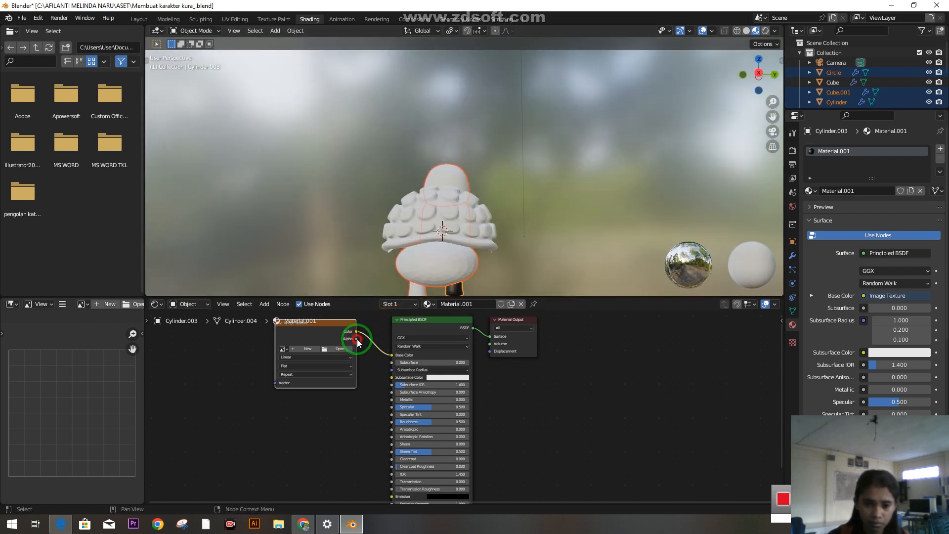
{"action": "left_click_drag", "start_coordinate": [383, 339], "coordinate": [414, 343]}
{"action": "left_click", "coordinate": [518, 268]}
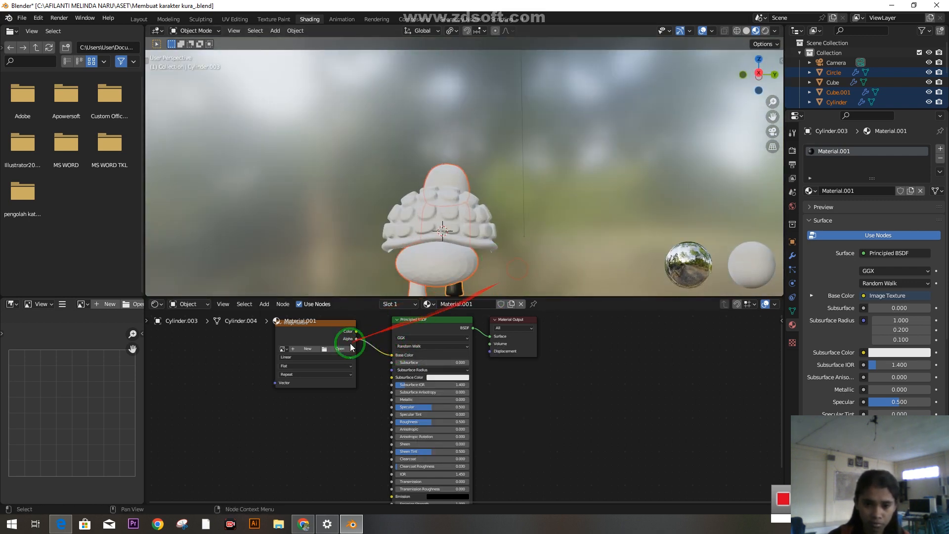
{"action": "left_click", "coordinate": [521, 304]}
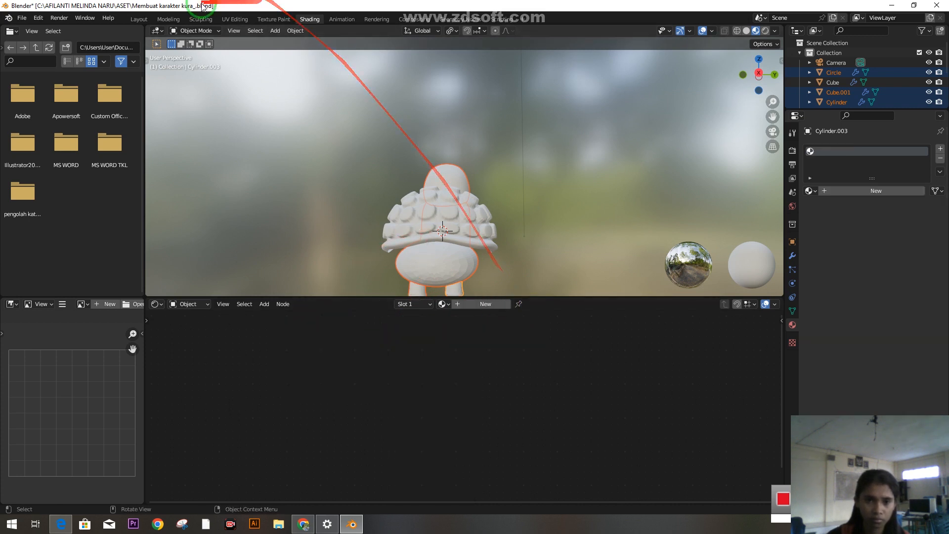
Step: Switch to the Modeling workspace and return to Object Mode
{"action": "left_click", "coordinate": [172, 20]}
{"action": "scroll", "coordinate": [396, 223], "scroll_direction": "up", "scroll_amount": 2}
{"action": "left_click", "coordinate": [49, 31]}
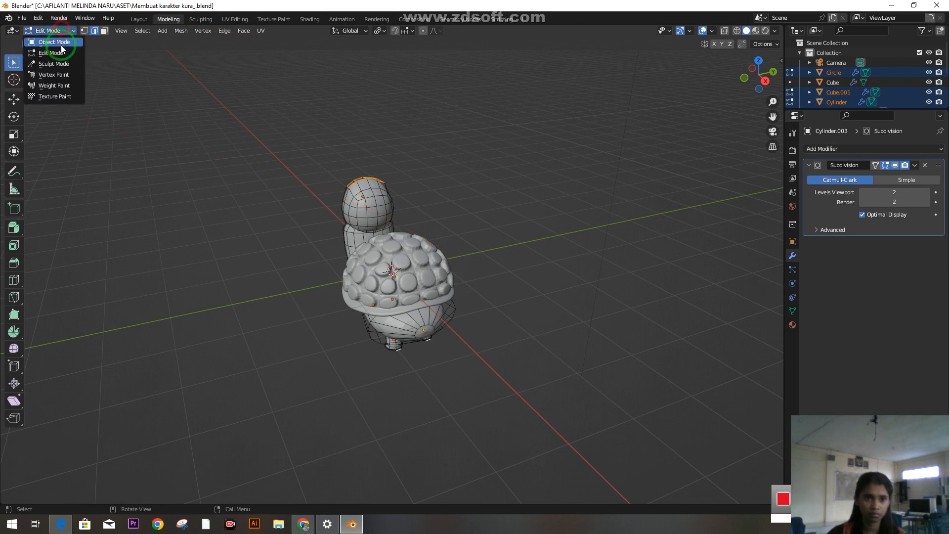
{"action": "middle_click_drag", "start_coordinate": [577, 278], "coordinate": [668, 271]}
Step: Create a new material on the active rear leg with a light orange Base Color of hue 0.067, saturation 0.635, value 0.8
{"action": "left_click", "coordinate": [793, 325]}
{"action": "left_click", "coordinate": [873, 191]}
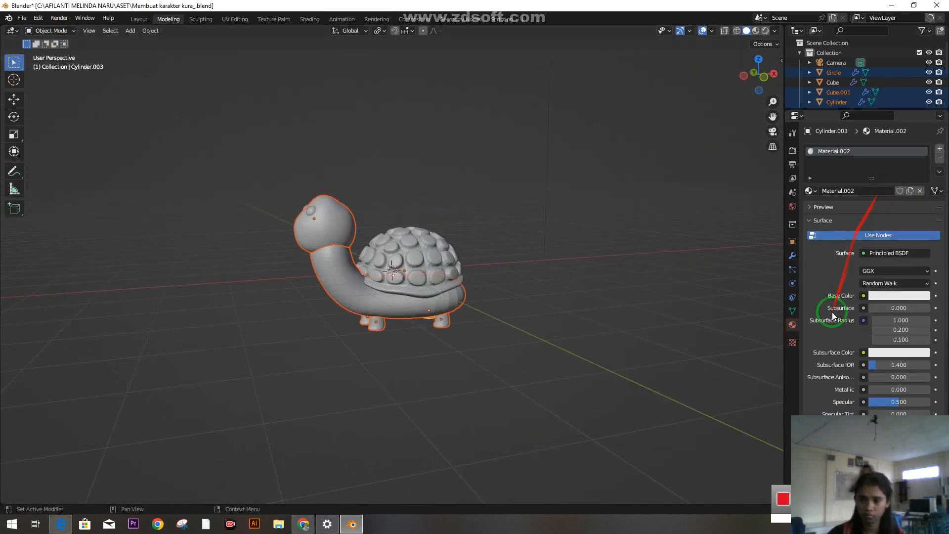
{"action": "left_click", "coordinate": [879, 295]}
{"action": "left_click_drag", "start_coordinate": [862, 213], "coordinate": [874, 201]}
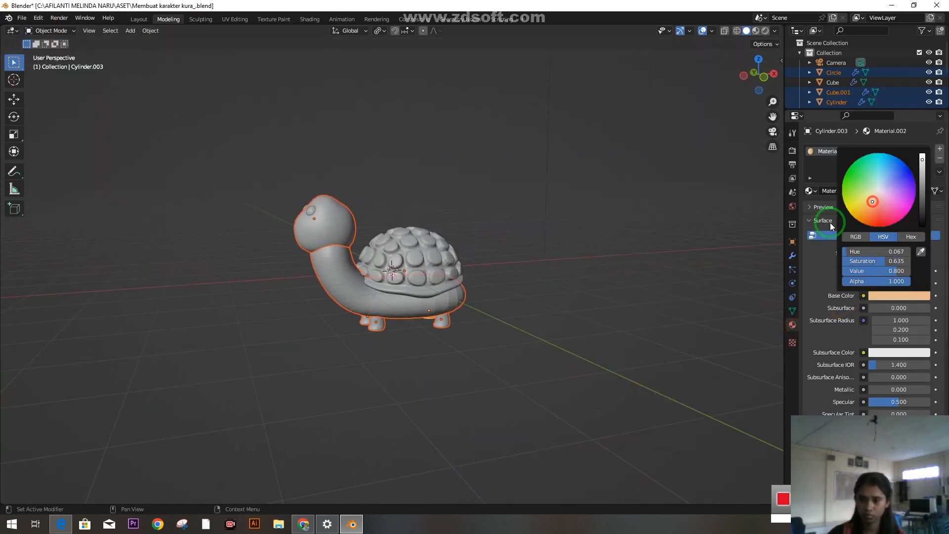
{"action": "left_click", "coordinate": [593, 258]}
Step: Set the viewport to Material Preview shading and examine the turtle's surface from several angles
{"action": "left_click", "coordinate": [756, 31]}
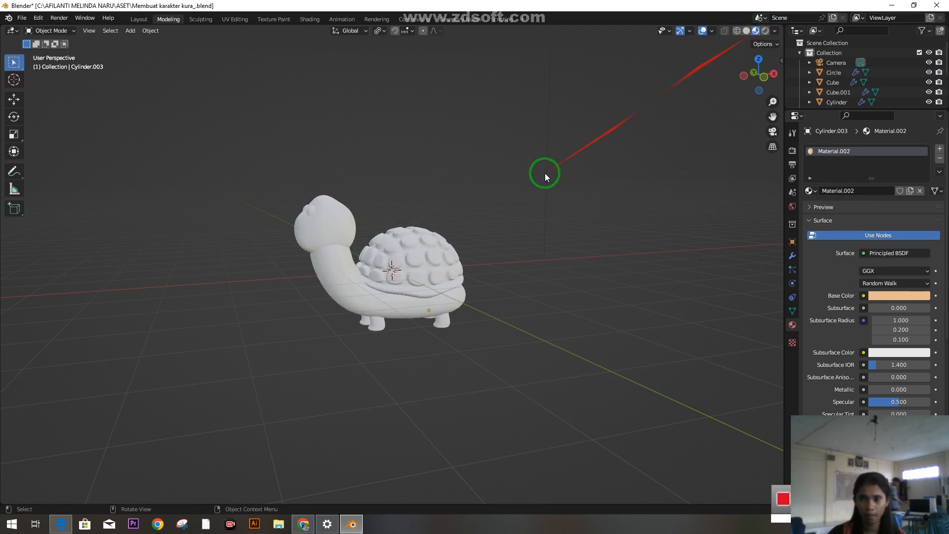
{"action": "scroll", "coordinate": [548, 198], "scroll_direction": "up", "scroll_amount": 4}
{"action": "scroll", "coordinate": [551, 219], "scroll_direction": "down", "scroll_amount": 3}
{"action": "middle_click_drag", "start_coordinate": [545, 257], "coordinate": [570, 284]}
{"action": "scroll", "coordinate": [570, 284], "scroll_direction": "up", "scroll_amount": 6}
{"action": "scroll", "coordinate": [571, 283], "scroll_direction": "down", "scroll_amount": 4}
{"action": "middle_click_drag", "start_coordinate": [579, 348], "coordinate": [640, 331]}
{"action": "left_click", "coordinate": [746, 31]}
{"action": "scroll", "coordinate": [588, 126], "scroll_direction": "up", "scroll_amount": 4}
{"action": "left_click", "coordinate": [756, 31]}
{"action": "middle_click_drag", "start_coordinate": [645, 261], "coordinate": [579, 274]}
{"action": "scroll", "coordinate": [360, 328], "scroll_direction": "down", "scroll_amount": 4}
Step: Select the head and body, create a new material on the body and set its Base Color to light orange
{"action": "left_click", "coordinate": [324, 260]}
{"action": "left_click", "coordinate": [328, 308], "text": "shift"}
{"action": "middle_click_drag", "start_coordinate": [329, 308], "coordinate": [297, 317]}
{"action": "left_click", "coordinate": [874, 191]}
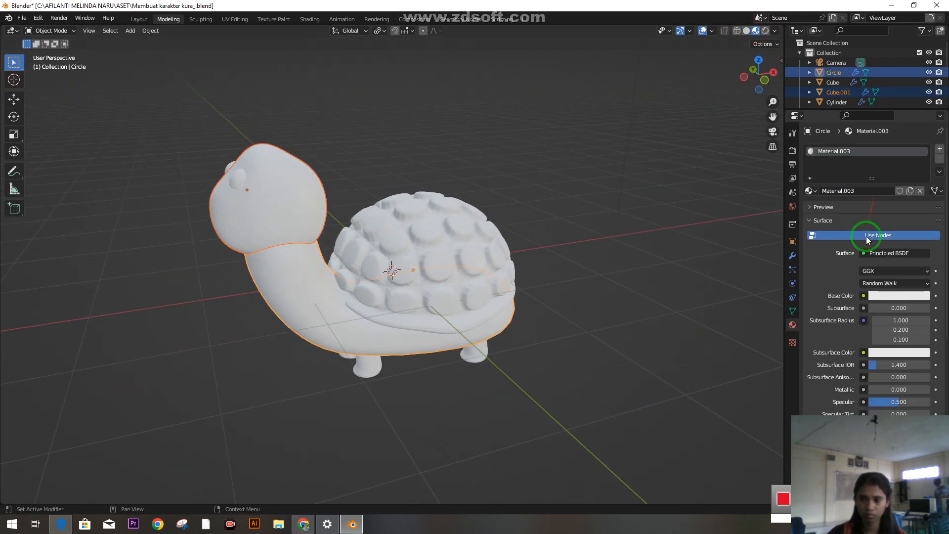
{"action": "left_click", "coordinate": [811, 179]}
{"action": "left_click", "coordinate": [882, 307]}
{"action": "left_click", "coordinate": [874, 215]}
{"action": "left_click", "coordinate": [870, 211]}
{"action": "left_click", "coordinate": [869, 212]}
{"action": "left_click", "coordinate": [275, 212]}
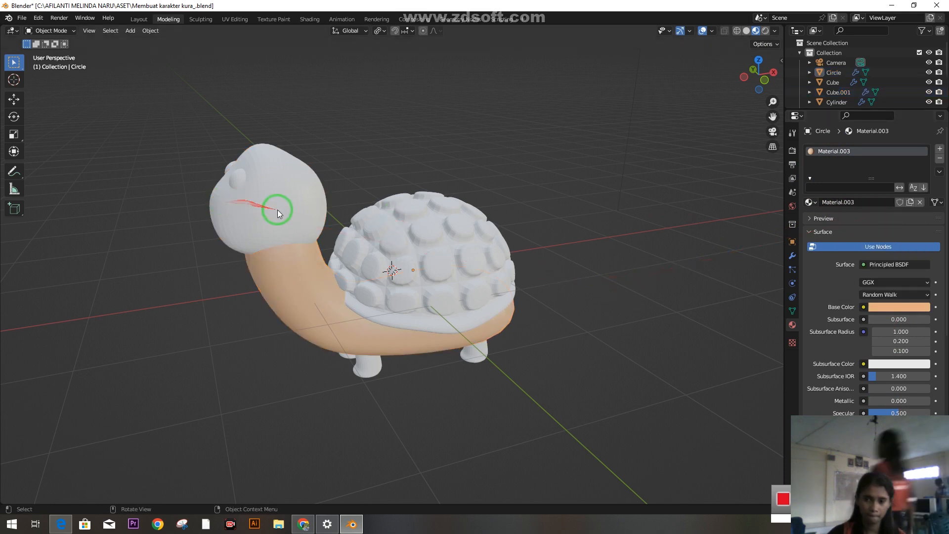
Step: Create a new material on the turtle's head
{"action": "left_click", "coordinate": [887, 203]}
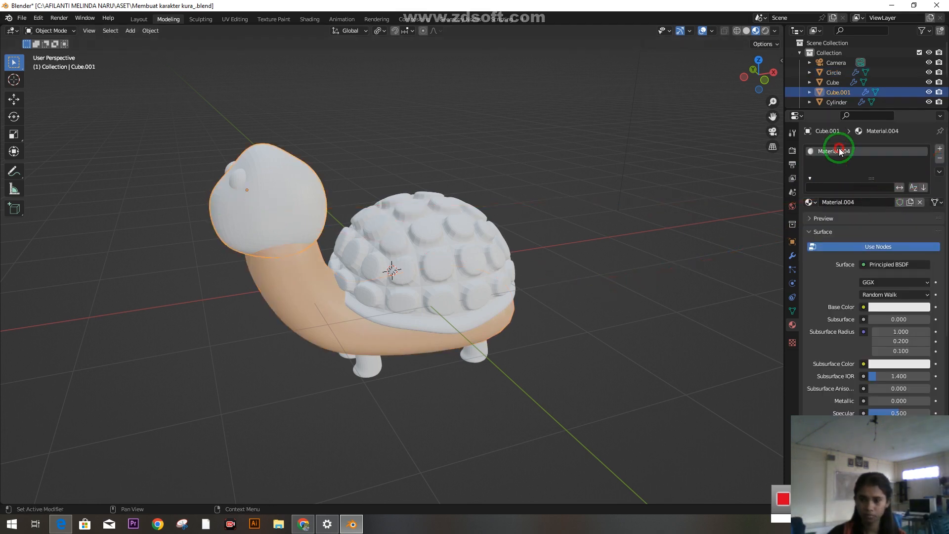
{"action": "left_click", "coordinate": [400, 266], "text": "shift"}
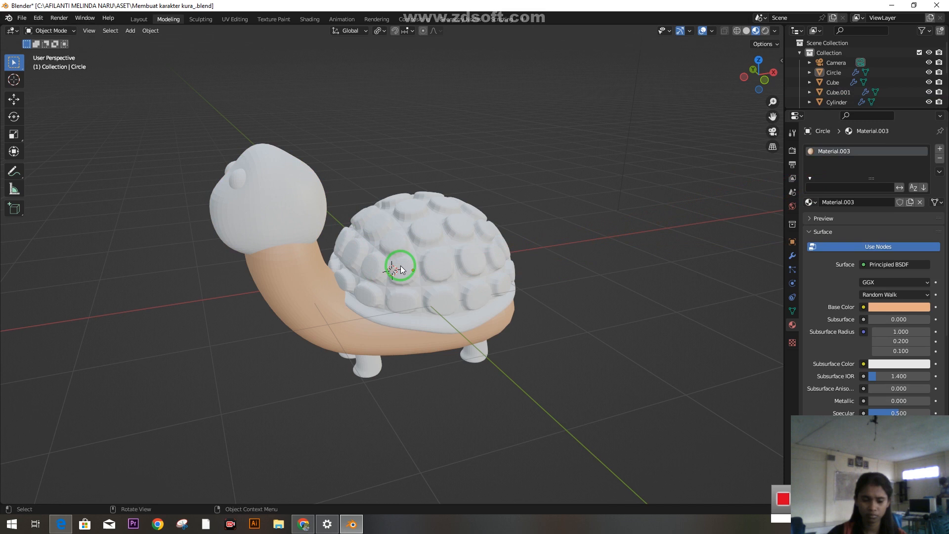
Step: Set the Base Color of the rear leg's material to orange
{"action": "left_click", "coordinate": [361, 368], "text": "shift"}
{"action": "middle_click_drag", "start_coordinate": [361, 368], "coordinate": [527, 403]}
{"action": "left_click", "coordinate": [417, 349], "text": "shift"}
{"action": "left_click", "coordinate": [890, 307]}
{"action": "left_click", "coordinate": [867, 226]}
Step: Select the three uncolored legs and delete them, keeping only the orange rear leg
{"action": "left_click", "coordinate": [449, 365]}
{"action": "left_click", "coordinate": [375, 363]}
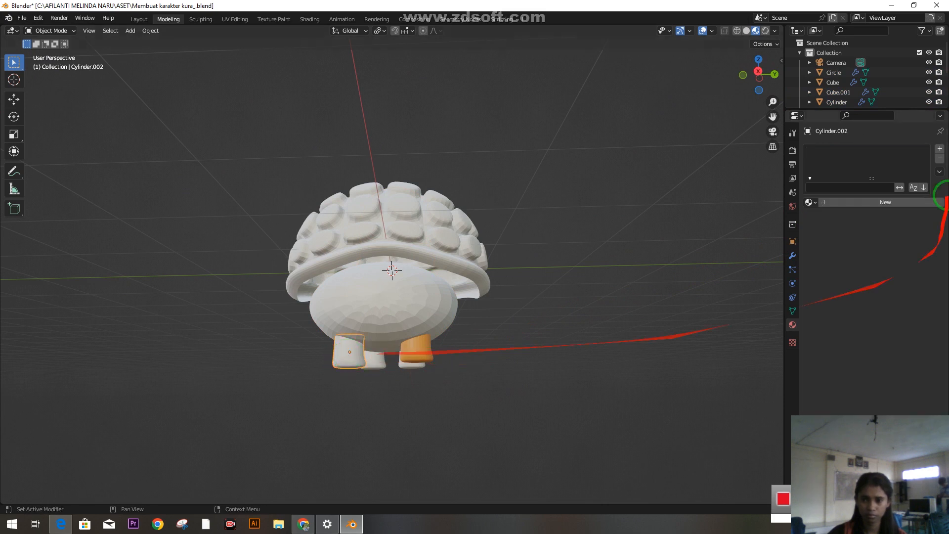
{"action": "middle_click_drag", "start_coordinate": [587, 295], "coordinate": [414, 365]}
{"action": "left_click", "coordinate": [358, 365], "text": "shift"}
{"action": "left_click", "coordinate": [399, 361], "text": "shift"}
{"action": "key", "text": "Delete"}
Step: Duplicate the orange leg and place the copy on the opposite side of the body
{"action": "middle_click_drag", "start_coordinate": [475, 335], "coordinate": [689, 394]}
{"action": "key", "text": "shift+d"}
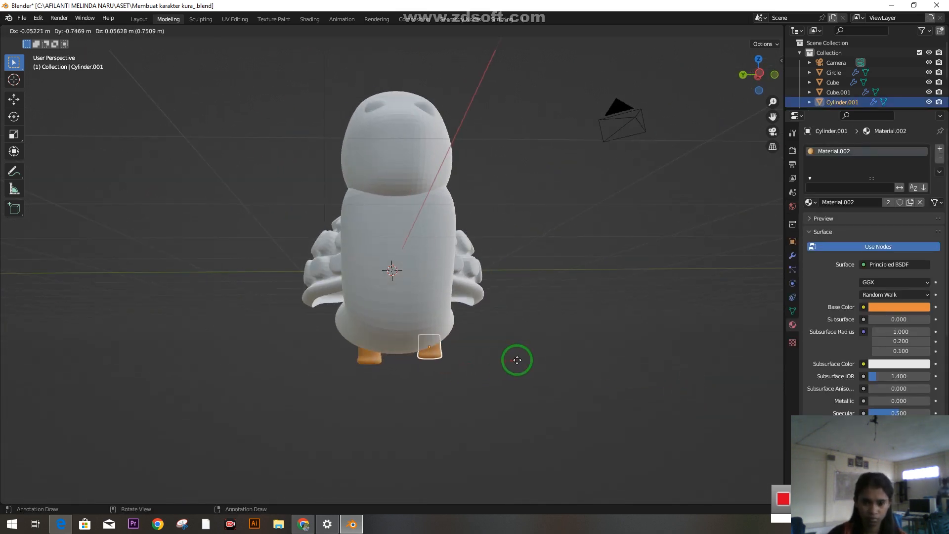
{"action": "left_click", "coordinate": [540, 375]}
Step: Duplicate the two rear legs along the X axis to form the front pair and adjust their position under the body
{"action": "middle_click_drag", "start_coordinate": [541, 375], "coordinate": [468, 363]}
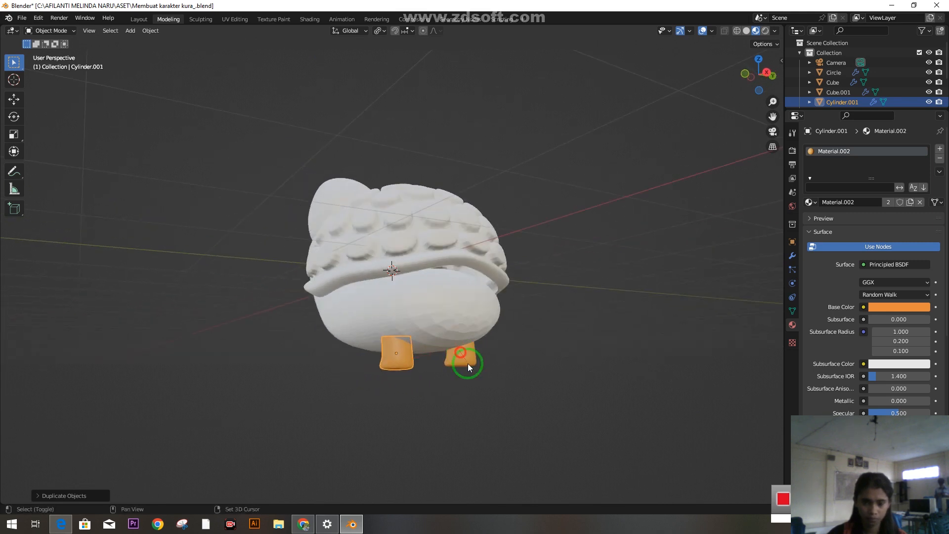
{"action": "left_click", "coordinate": [461, 352], "text": "shift"}
{"action": "middle_click_drag", "start_coordinate": [415, 400], "coordinate": [481, 405], "text": "shift"}
{"action": "middle_click_drag", "start_coordinate": [396, 354], "coordinate": [490, 360]}
{"action": "key", "text": "shift+d"}
{"action": "key", "text": "x"}
{"action": "left_click", "coordinate": [470, 396]}
{"action": "middle_click_drag", "start_coordinate": [470, 396], "coordinate": [446, 381]}
{"action": "key", "text": "g"}
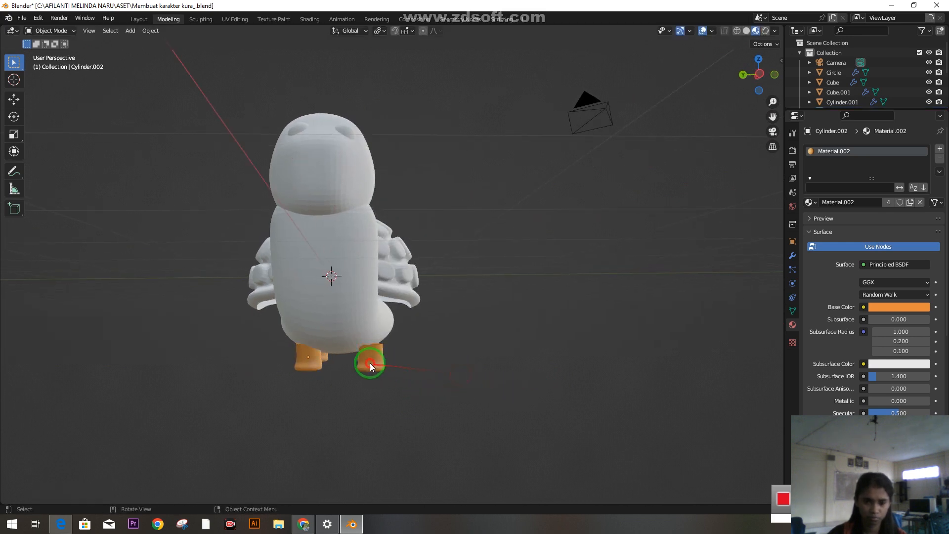
{"action": "left_click", "coordinate": [323, 360]}
Step: Set the Base Color of the body's material to pale yellow-orange
{"action": "middle_click_drag", "start_coordinate": [323, 360], "coordinate": [399, 426]}
{"action": "left_click", "coordinate": [448, 297]}
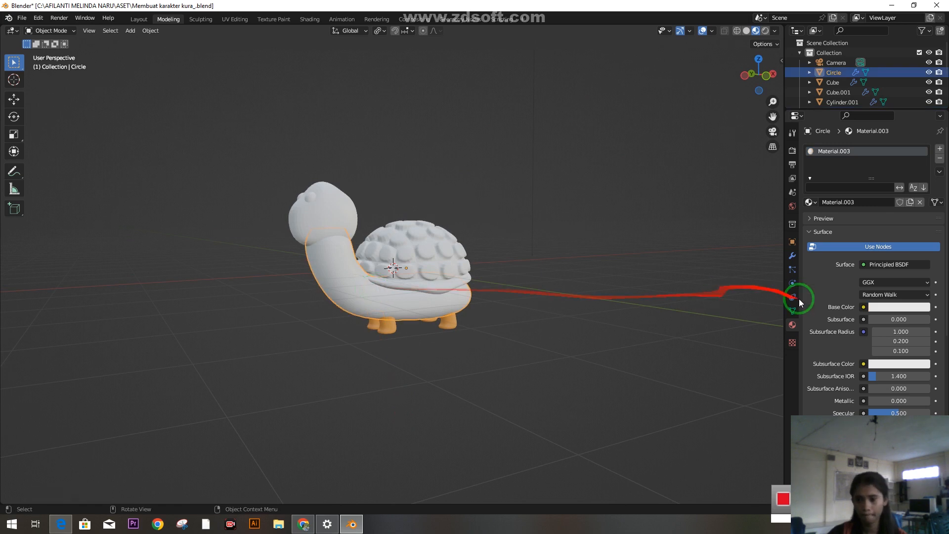
{"action": "left_click", "coordinate": [885, 307]}
{"action": "left_click", "coordinate": [868, 213]}
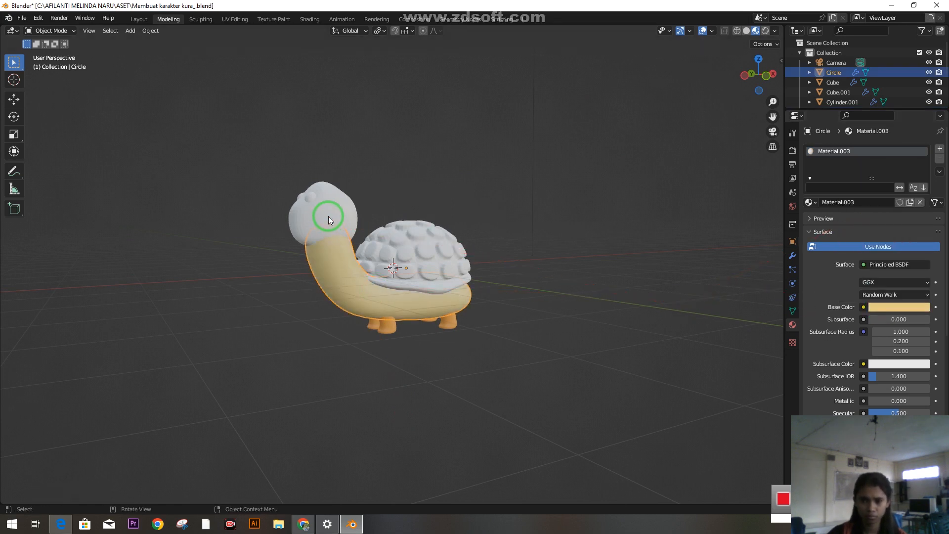
Step: Create a new material on the head and set its Base Color to pale yellow, matching the body
{"action": "left_click", "coordinate": [329, 220]}
{"action": "left_click", "coordinate": [876, 203]}
{"action": "left_click", "coordinate": [885, 307]}
{"action": "left_click", "coordinate": [868, 212]}
{"action": "left_click", "coordinate": [593, 289]}
Step: Create a new material on the first eye and set its Base Color to black
{"action": "middle_click_drag", "start_coordinate": [491, 290], "coordinate": [623, 242]}
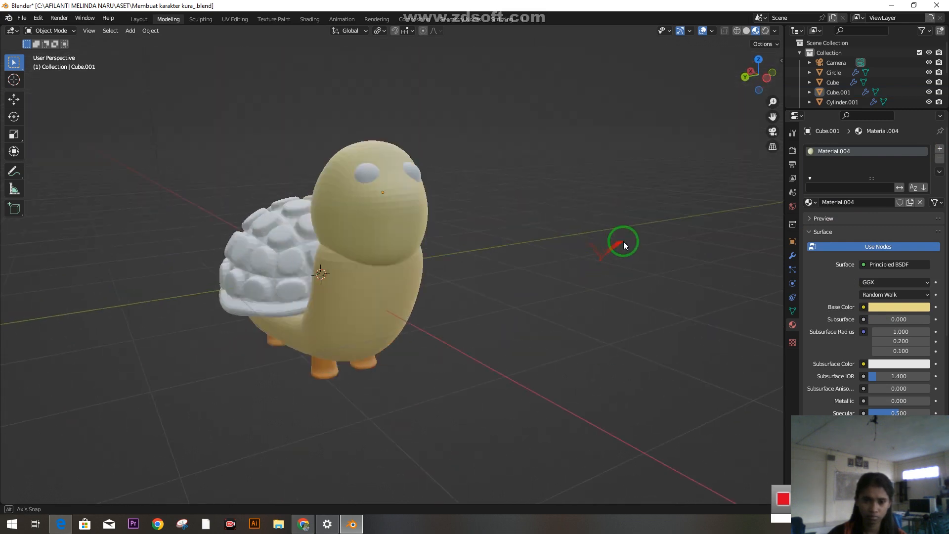
{"action": "left_click", "coordinate": [393, 157], "text": "shift"}
{"action": "left_click", "coordinate": [880, 203]}
{"action": "left_click", "coordinate": [886, 307]}
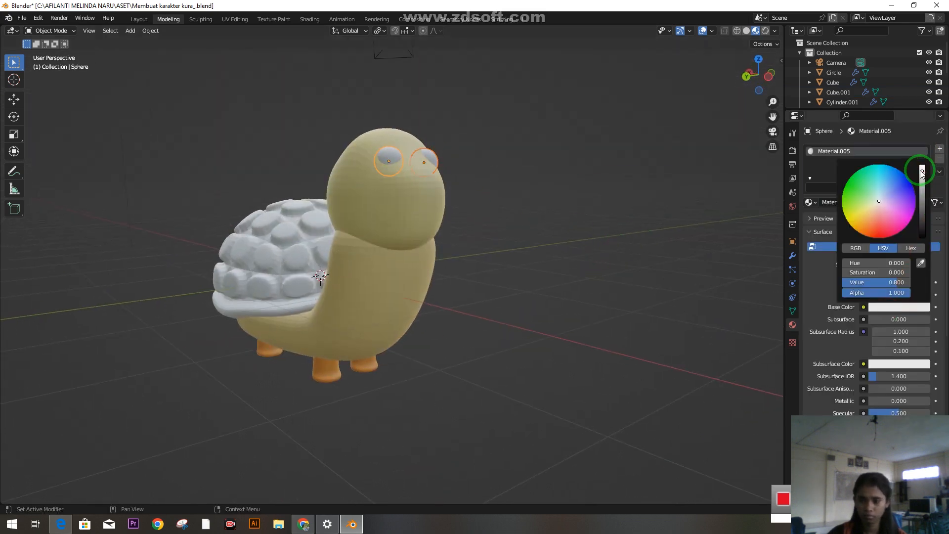
{"action": "left_click_drag", "start_coordinate": [921, 171], "coordinate": [921, 239]}
Step: Create a new material on the second eye and set its Base Color to black
{"action": "left_click", "coordinate": [444, 170]}
{"action": "middle_click_drag", "start_coordinate": [550, 307], "coordinate": [481, 318]}
{"action": "left_click", "coordinate": [323, 180]}
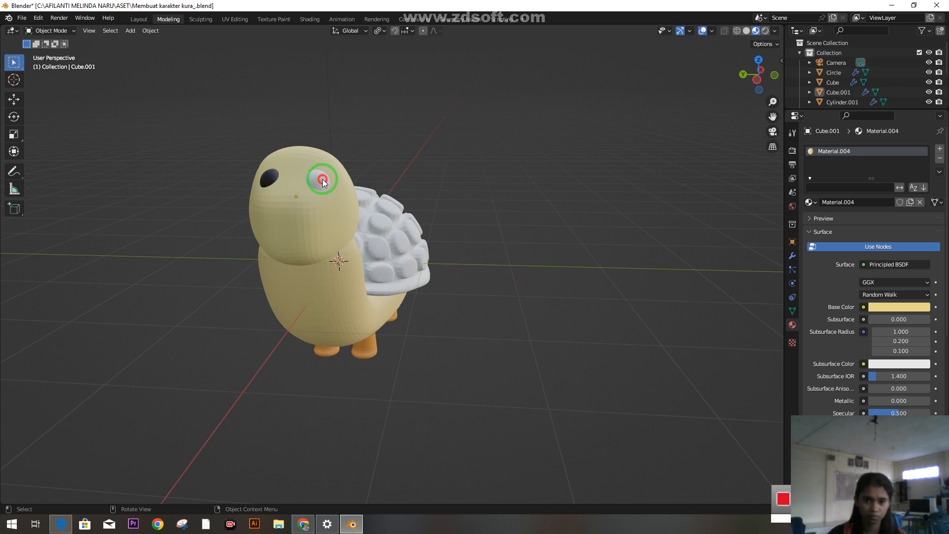
{"action": "left_click", "coordinate": [880, 203]}
{"action": "left_click", "coordinate": [899, 307]}
{"action": "left_click_drag", "start_coordinate": [922, 182], "coordinate": [404, 140]}
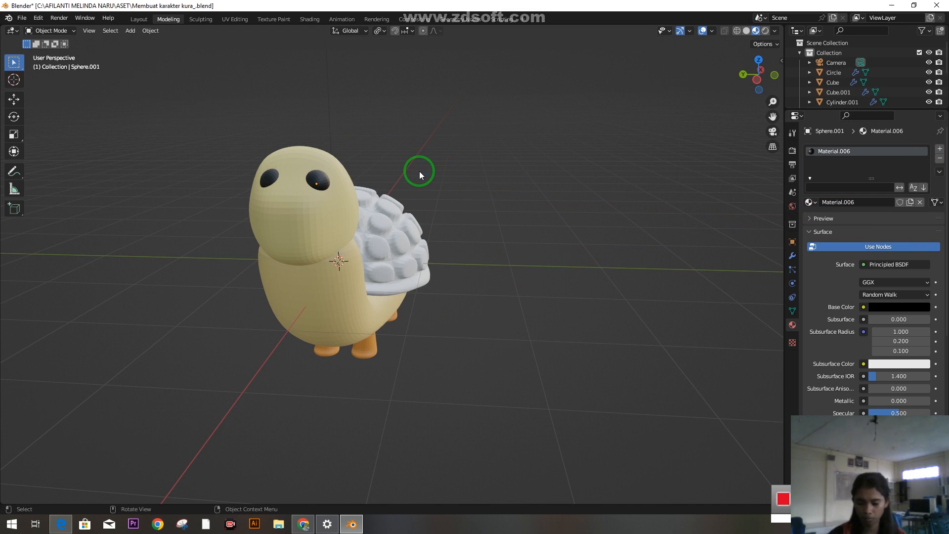
Step: Create a new material on the shell and set its Base Color to green
{"action": "middle_click_drag", "start_coordinate": [485, 236], "coordinate": [464, 238]}
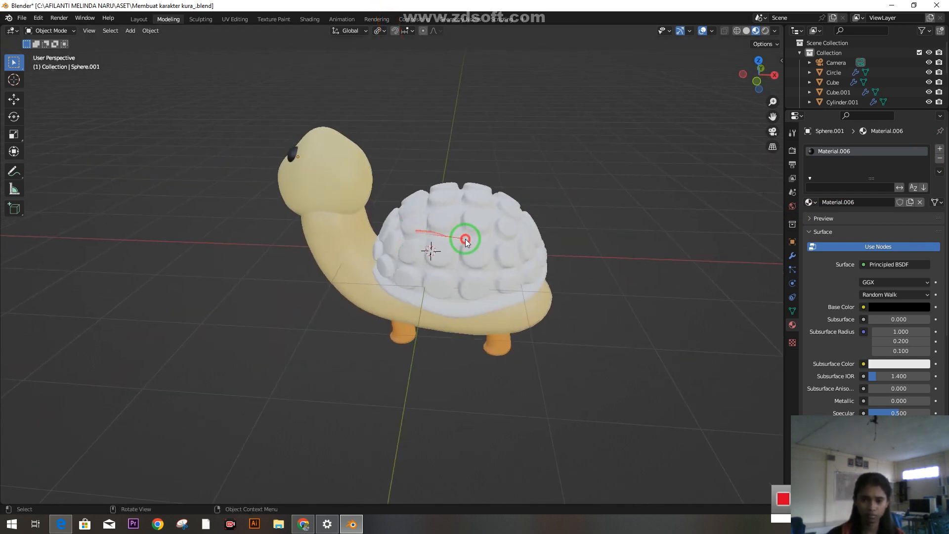
{"action": "left_click", "coordinate": [464, 238]}
{"action": "left_click", "coordinate": [898, 202]}
{"action": "left_click", "coordinate": [904, 307]}
{"action": "left_click_drag", "start_coordinate": [878, 201], "coordinate": [866, 177]}
{"action": "left_click_drag", "start_coordinate": [923, 170], "coordinate": [922, 200]}
{"action": "left_click_drag", "start_coordinate": [859, 189], "coordinate": [871, 197]}
Step: Refine the shell's Base Color to a muted dark green and deselect the shell
{"action": "middle_click_drag", "start_coordinate": [587, 280], "coordinate": [600, 259]}
{"action": "left_click", "coordinate": [883, 306]}
{"action": "left_click_drag", "start_coordinate": [884, 234], "coordinate": [395, 322]}
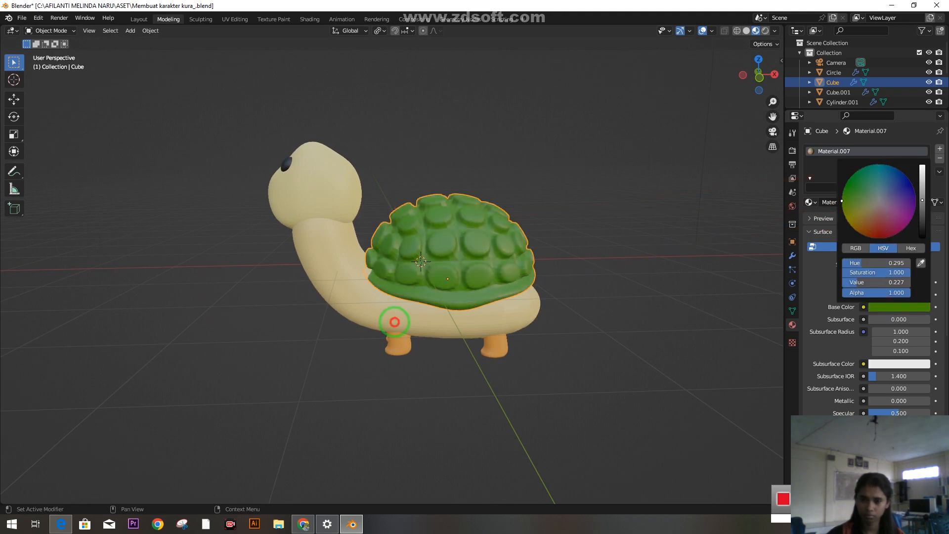
{"action": "left_click_drag", "start_coordinate": [844, 199], "coordinate": [392, 317]}
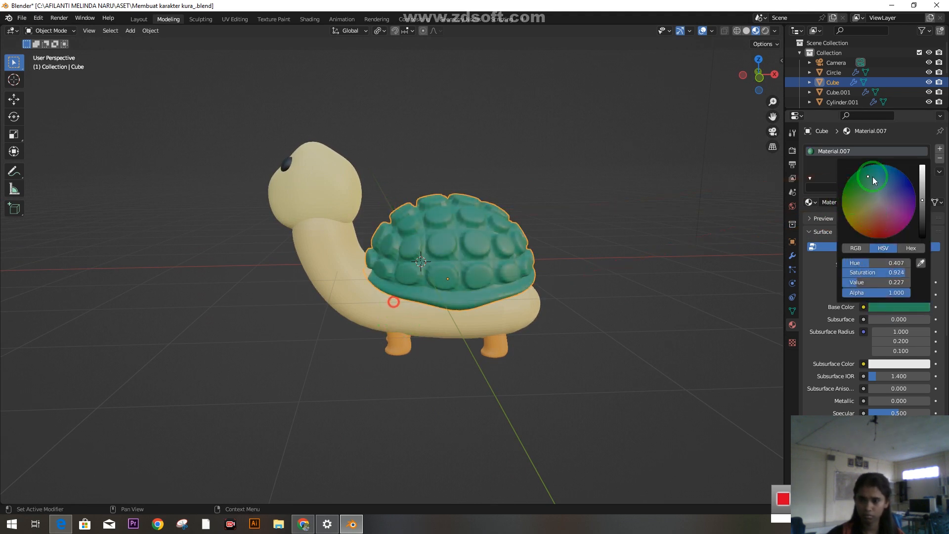
{"action": "left_click_drag", "start_coordinate": [449, 207], "coordinate": [871, 183]}
{"action": "left_click_drag", "start_coordinate": [389, 316], "coordinate": [860, 197]}
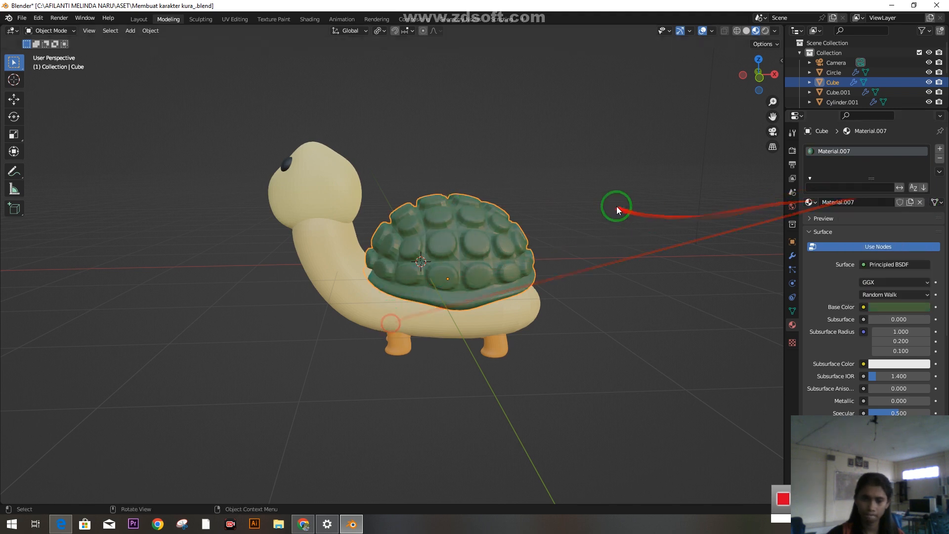
{"action": "left_click", "coordinate": [617, 208]}
Step: Look through the camera, select all turtle parts and move them slightly within the frame
{"action": "middle_click_drag", "start_coordinate": [616, 208], "coordinate": [719, 207]}
{"action": "scroll", "coordinate": [507, 221], "scroll_direction": "down", "scroll_amount": 4}
{"action": "middle_click_drag", "start_coordinate": [507, 221], "coordinate": [503, 250]}
{"action": "left_click", "coordinate": [773, 132]}
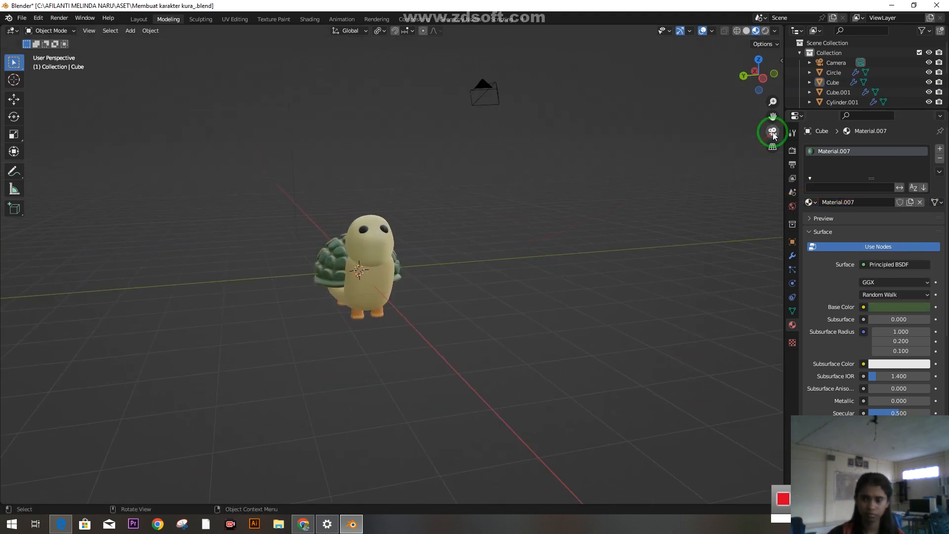
{"action": "left_click_drag", "start_coordinate": [306, 184], "coordinate": [515, 341], "text": "shift"}
{"action": "left_click", "coordinate": [675, 126]}
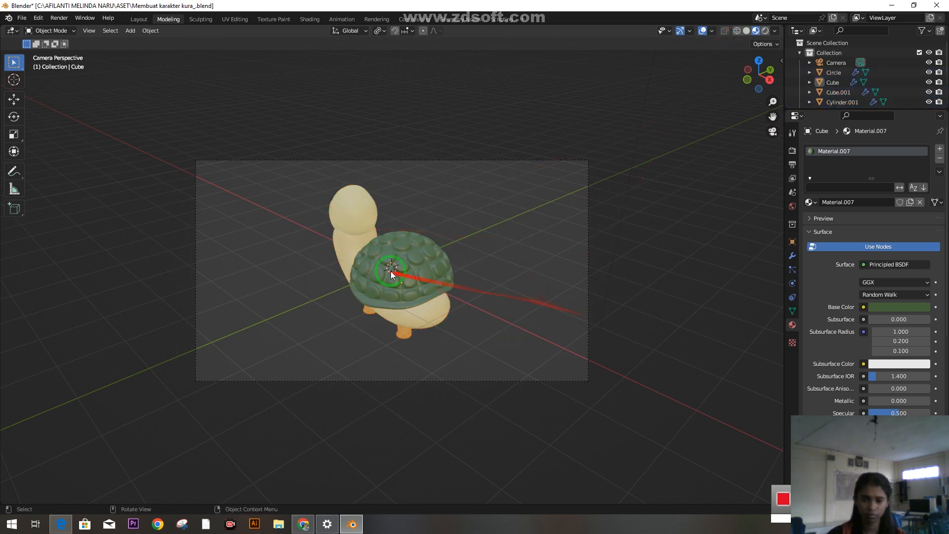
{"action": "left_click_drag", "start_coordinate": [388, 187], "coordinate": [504, 339]}
{"action": "key", "text": "g"}
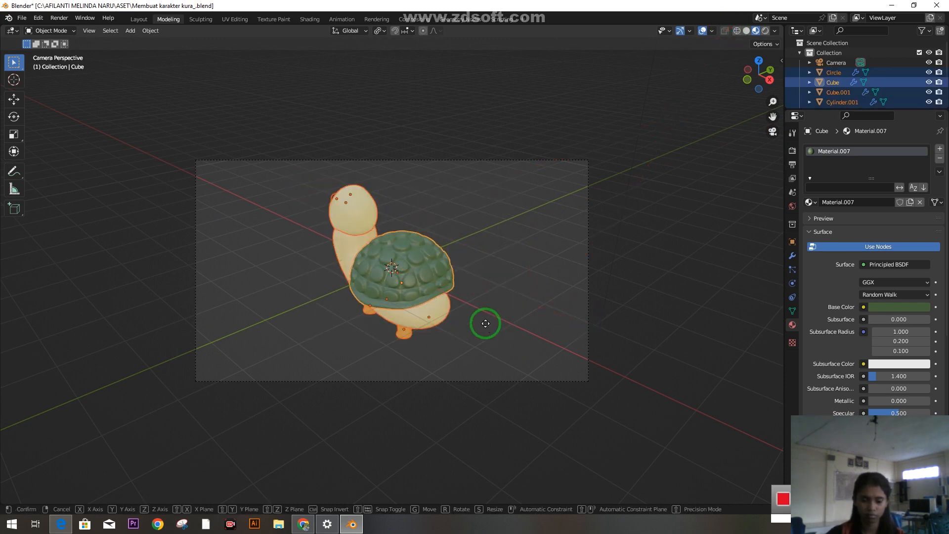
{"action": "left_click", "coordinate": [496, 318]}
Step: Try to rotate the selected turtle parts about the Z axis to face the camera
{"action": "left_click", "coordinate": [13, 116]}
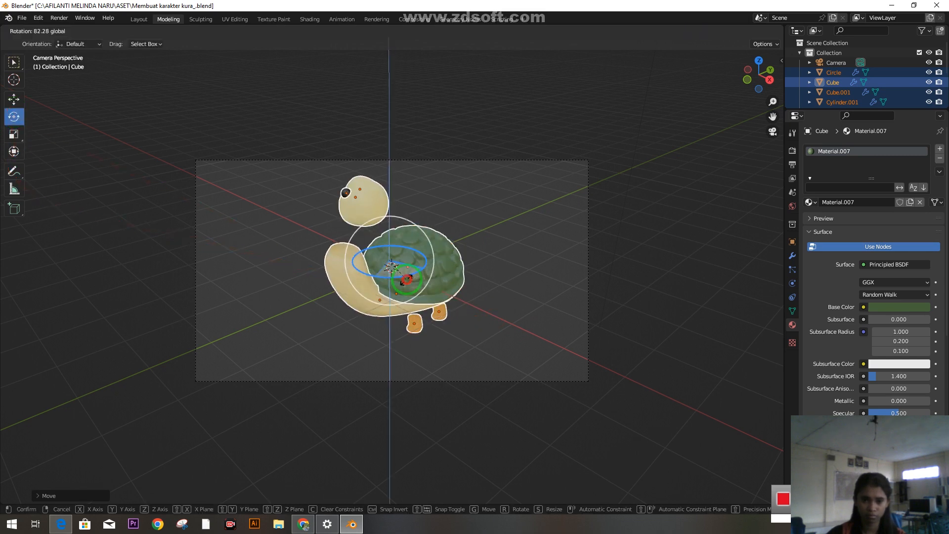
{"action": "left_click", "coordinate": [629, 230]}
{"action": "left_click", "coordinate": [772, 132]}
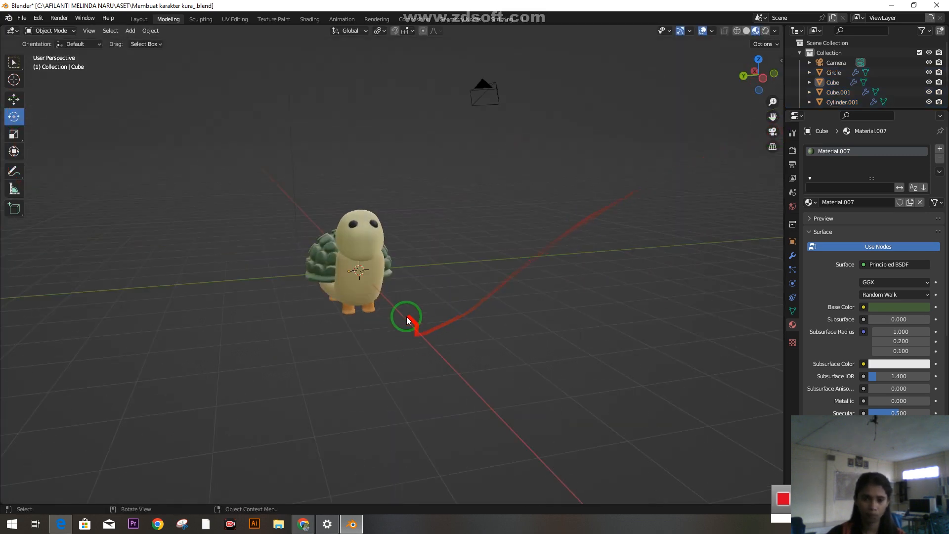
{"action": "scroll", "coordinate": [430, 282], "scroll_direction": "up", "scroll_amount": 2}
{"action": "left_click_drag", "start_coordinate": [183, 136], "coordinate": [563, 391], "text": "shift"}
{"action": "scroll", "coordinate": [523, 342], "scroll_direction": "down", "scroll_amount": 5}
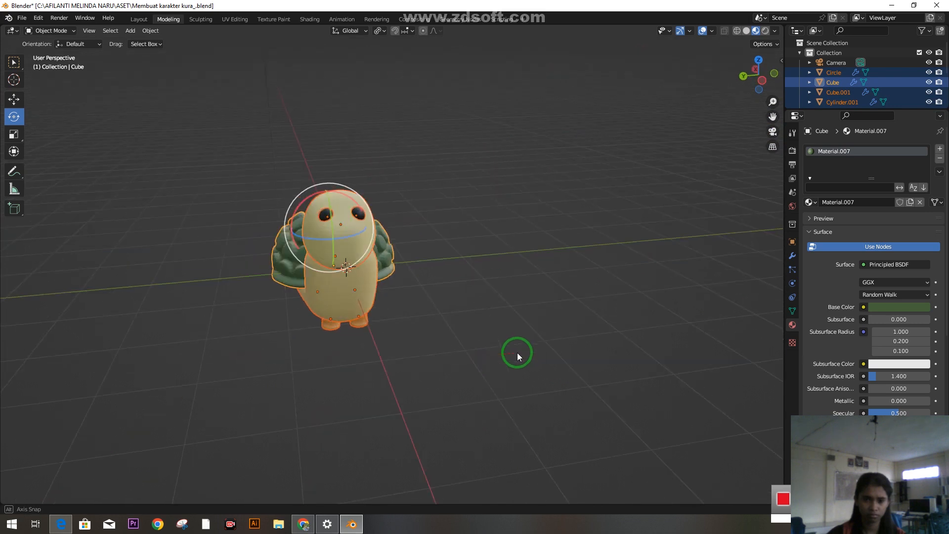
Step: Rotate the camera and move it around to the front of the turtle so that it faces the head
{"action": "left_click", "coordinate": [475, 129]}
{"action": "left_click_drag", "start_coordinate": [509, 117], "coordinate": [476, 128]}
{"action": "key", "text": "g"}
{"action": "left_click", "coordinate": [427, 255]}
{"action": "middle_click_drag", "start_coordinate": [550, 265], "coordinate": [415, 270]}
{"action": "key", "text": "g"}
{"action": "left_click", "coordinate": [319, 108]}
{"action": "middle_click_drag", "start_coordinate": [351, 241], "coordinate": [454, 262]}
{"action": "key", "text": "g"}
{"action": "left_click", "coordinate": [365, 294]}
Step: Look through the camera and move it until the whole turtle is inside the frame
{"action": "left_click", "coordinate": [773, 132]}
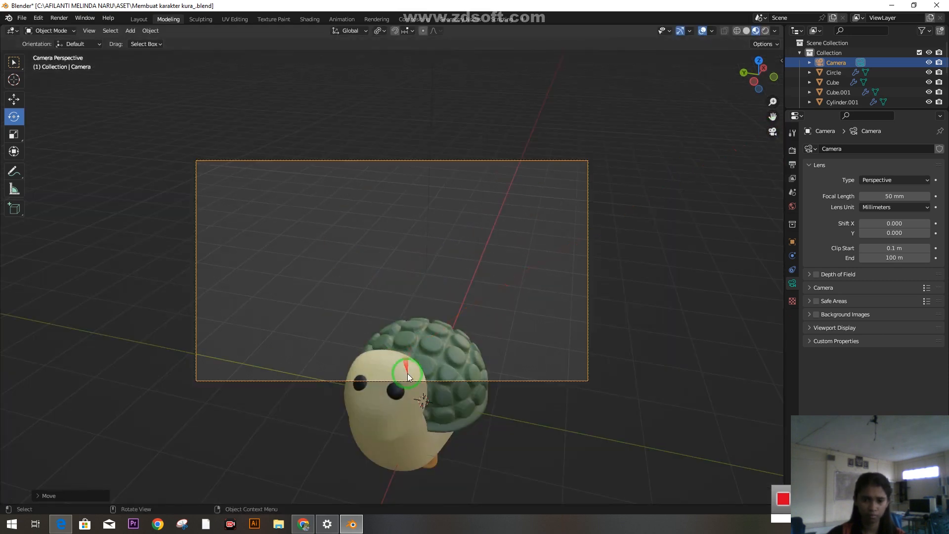
{"action": "key", "text": "g"}
{"action": "left_click", "coordinate": [414, 88]}
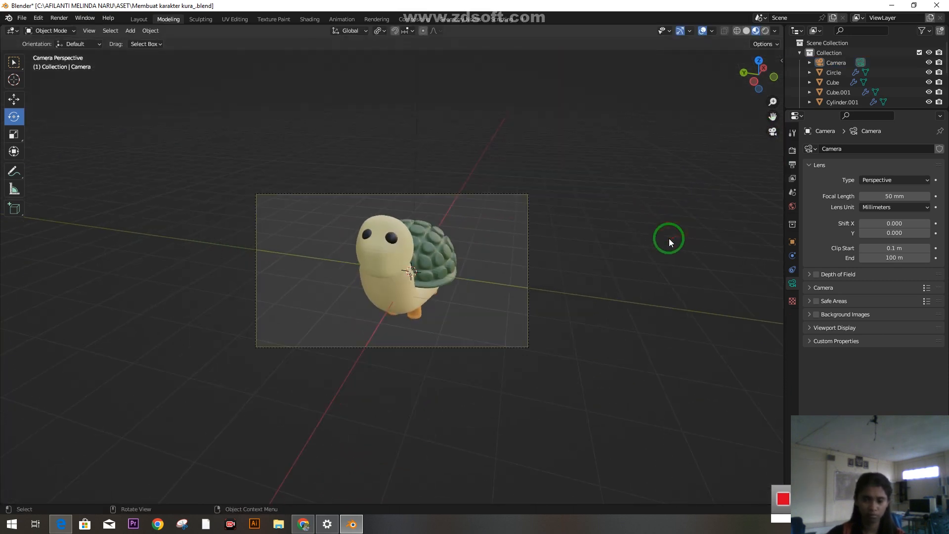
Step: Select the camera from a side view and move it farther from the turtle
{"action": "middle_click_drag", "start_coordinate": [669, 238], "coordinate": [573, 249]}
{"action": "left_click_drag", "start_coordinate": [117, 185], "coordinate": [248, 260]}
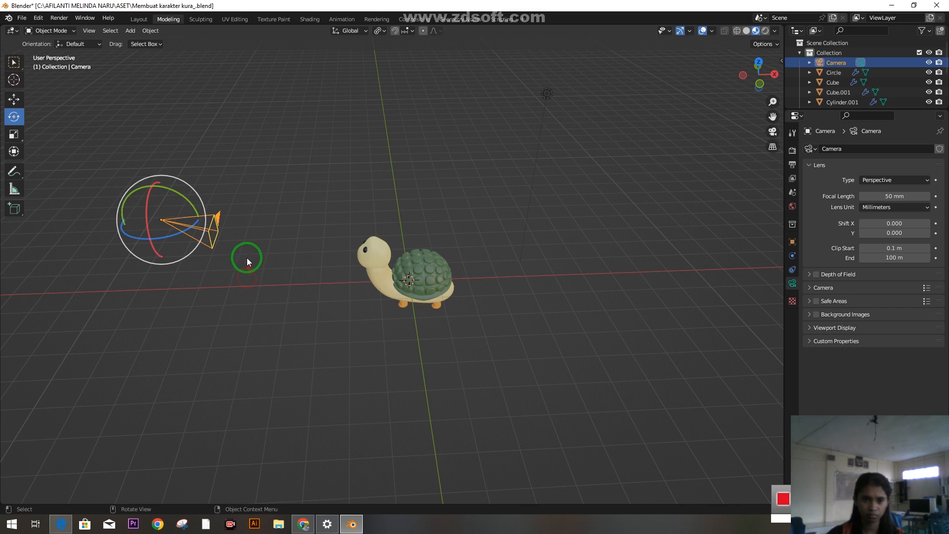
{"action": "key", "text": "g"}
{"action": "left_click", "coordinate": [218, 251]}
{"action": "middle_click_drag", "start_coordinate": [218, 251], "coordinate": [331, 252]}
Step: Look through the camera and shift it to center the turtle in the frame, ending with nothing selected
{"action": "left_click", "coordinate": [772, 132]}
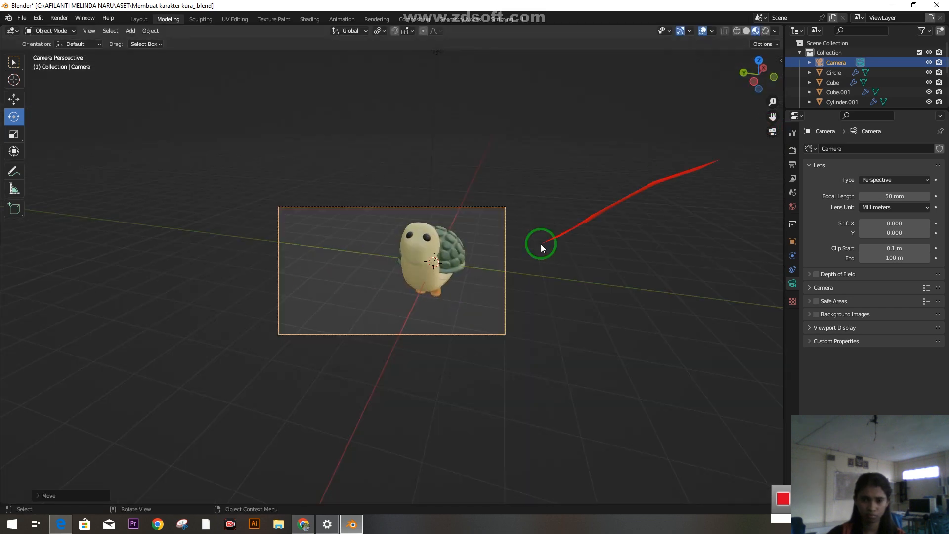
{"action": "key", "text": "g"}
{"action": "left_click", "coordinate": [568, 255]}
{"action": "left_click", "coordinate": [595, 275]}
Step: Select all turtle parts and rotate them about the Z axis while looking through the camera
{"action": "middle_click_drag", "start_coordinate": [673, 267], "coordinate": [287, 174]}
{"action": "left_click_drag", "start_coordinate": [288, 174], "coordinate": [563, 373]}
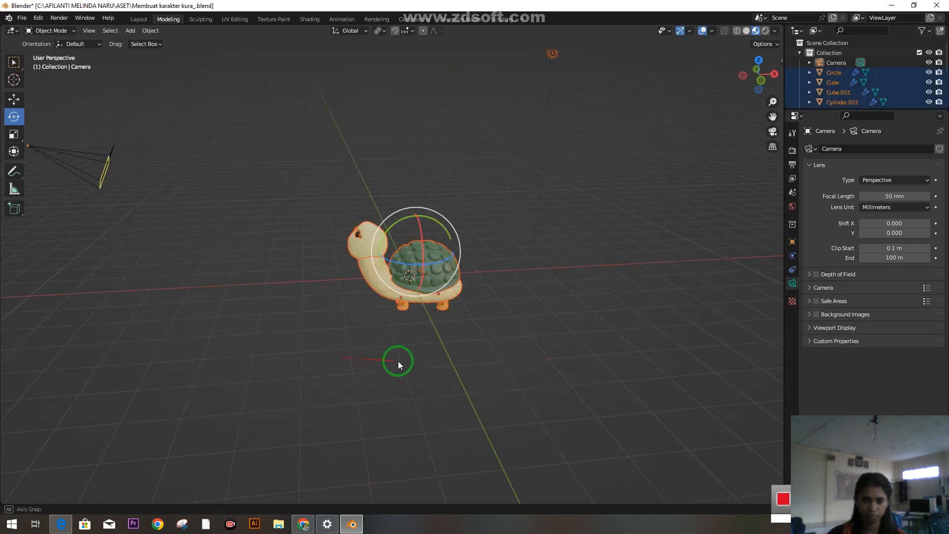
{"action": "middle_click_drag", "start_coordinate": [399, 361], "coordinate": [482, 356]}
{"action": "left_click", "coordinate": [773, 132]}
{"action": "left_click_drag", "start_coordinate": [410, 260], "coordinate": [583, 286]}
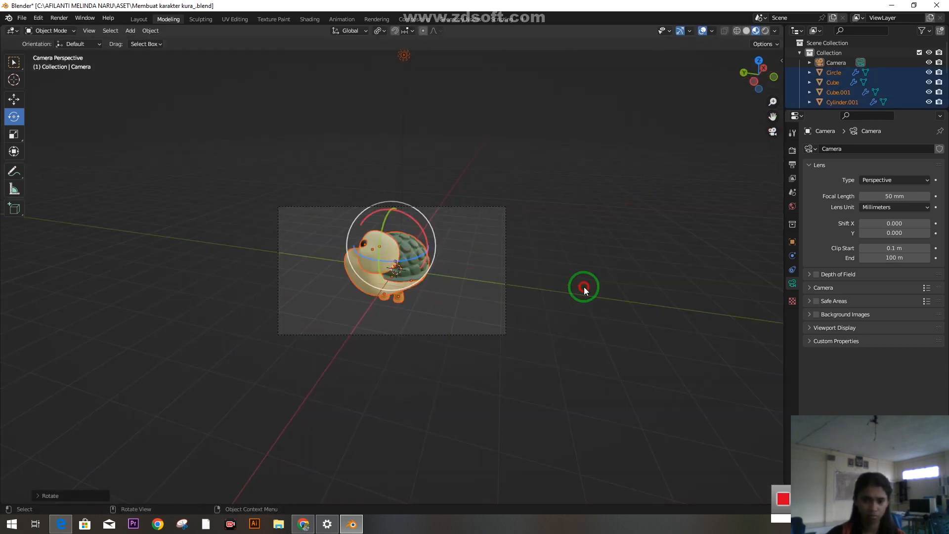